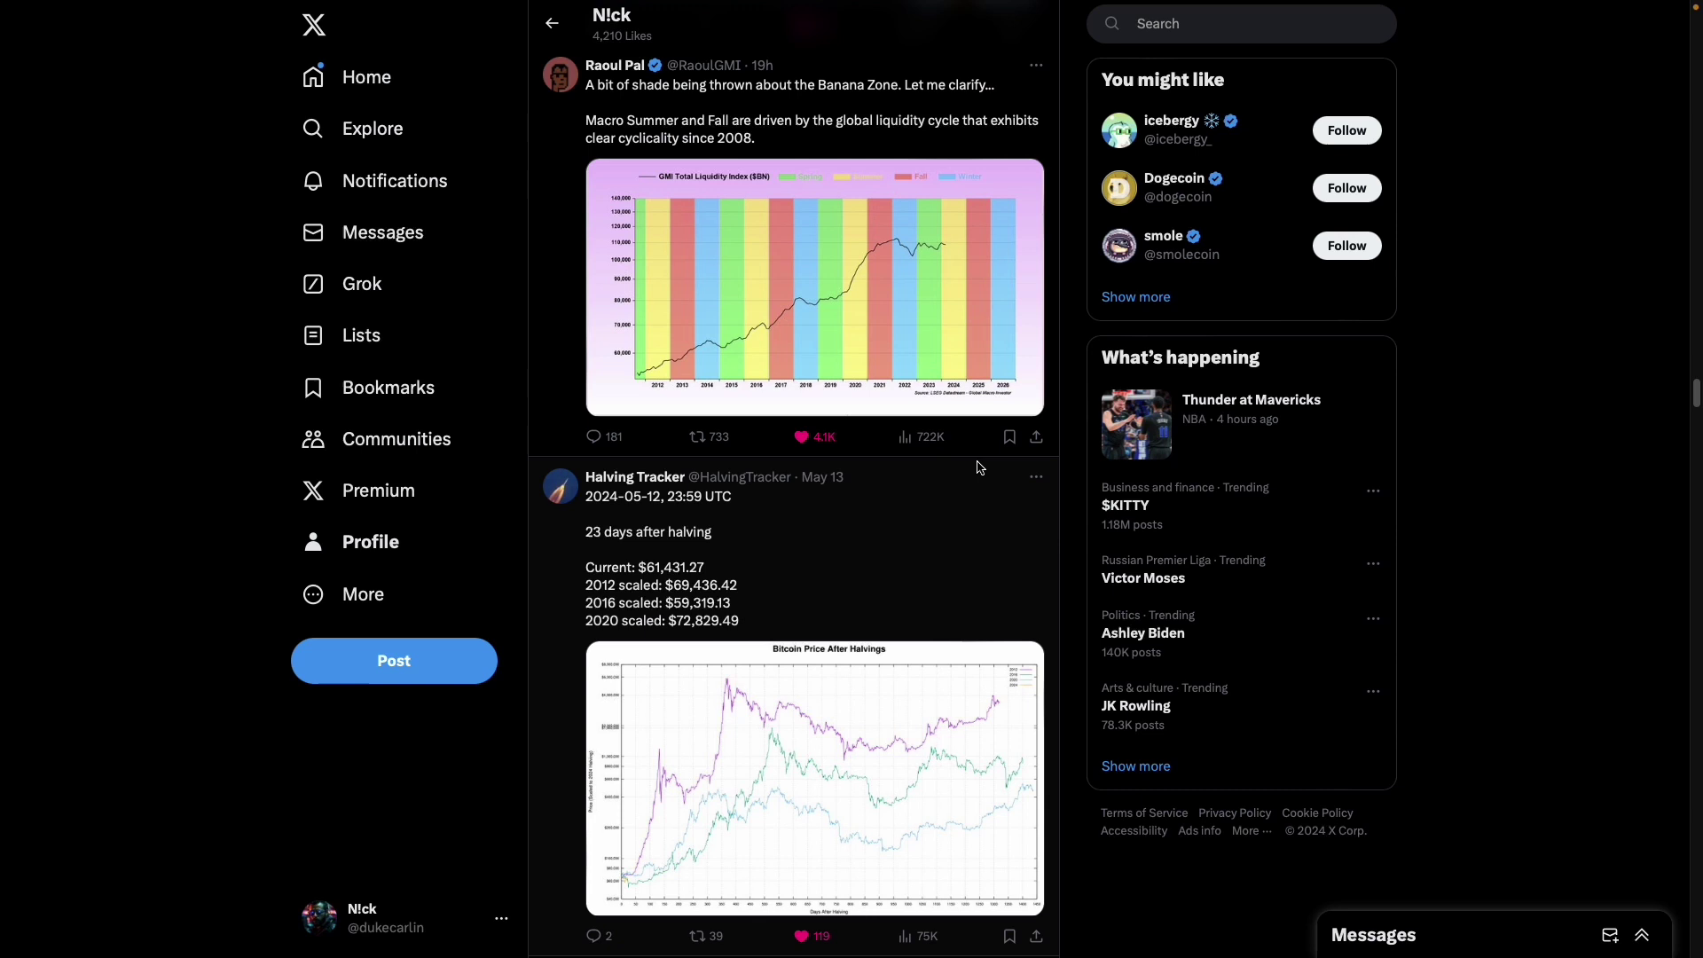
Scroll through the liked posts to find the Banana Zone liquidity-cycle post
scroll(979, 468, "down", 1)
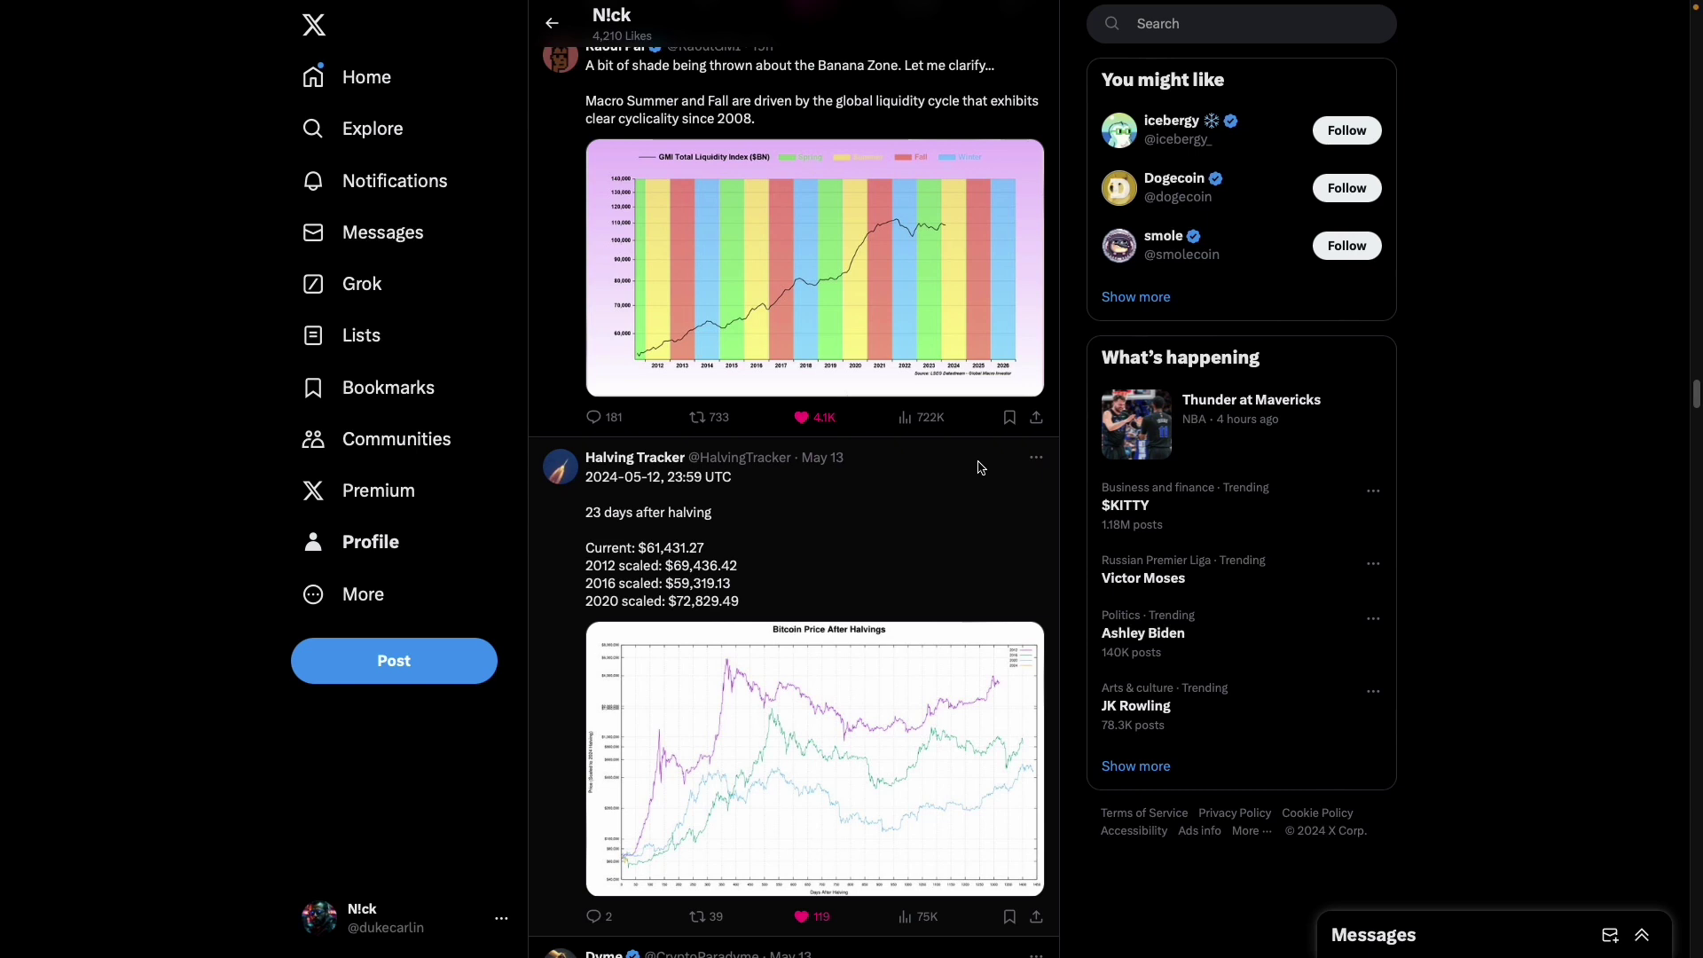
scroll(980, 467, "up", 2)
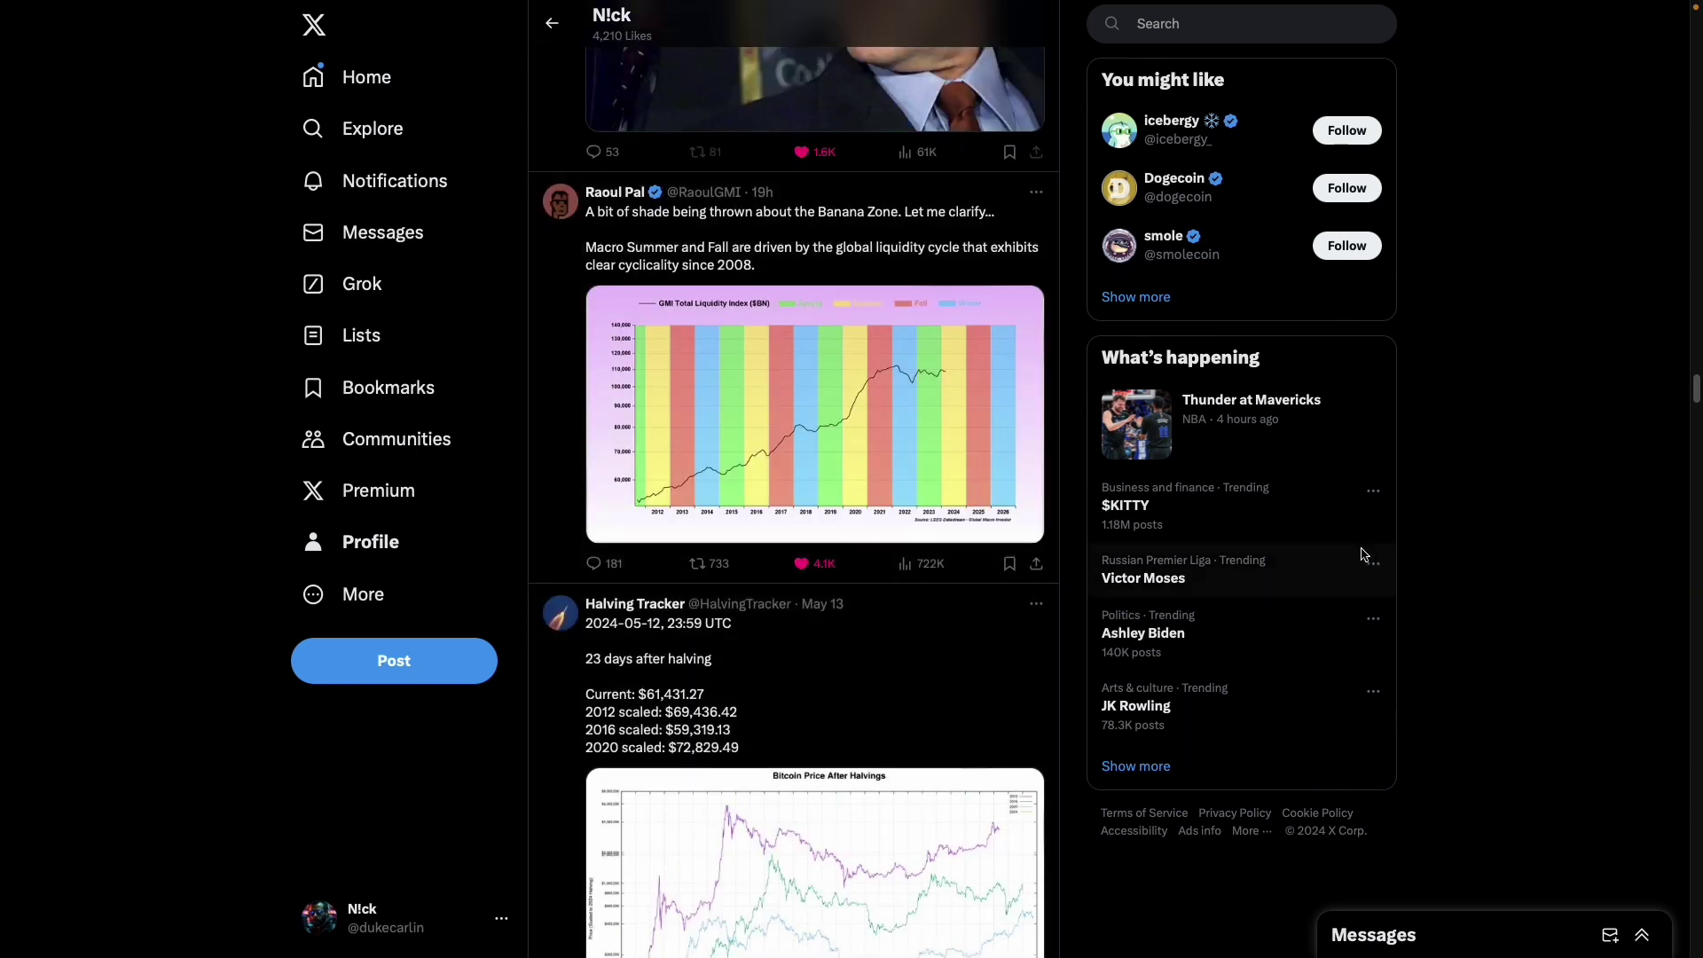
scroll(834, 612, "down", 1)
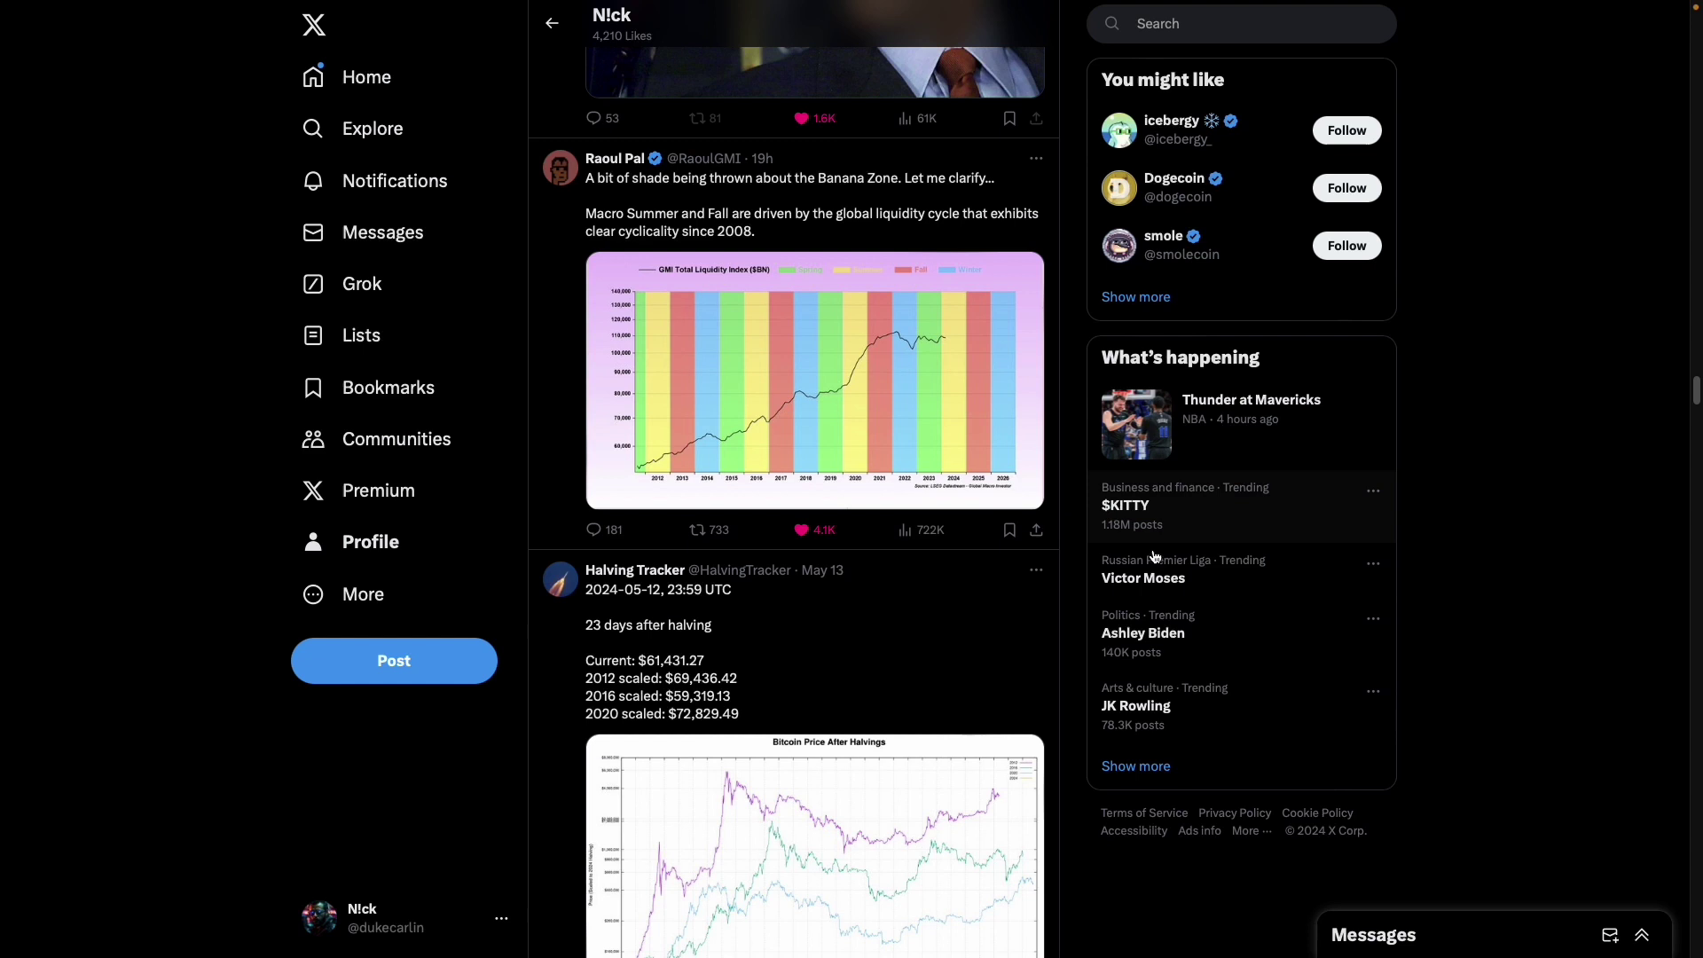
scroll(999, 620, "down", 1)
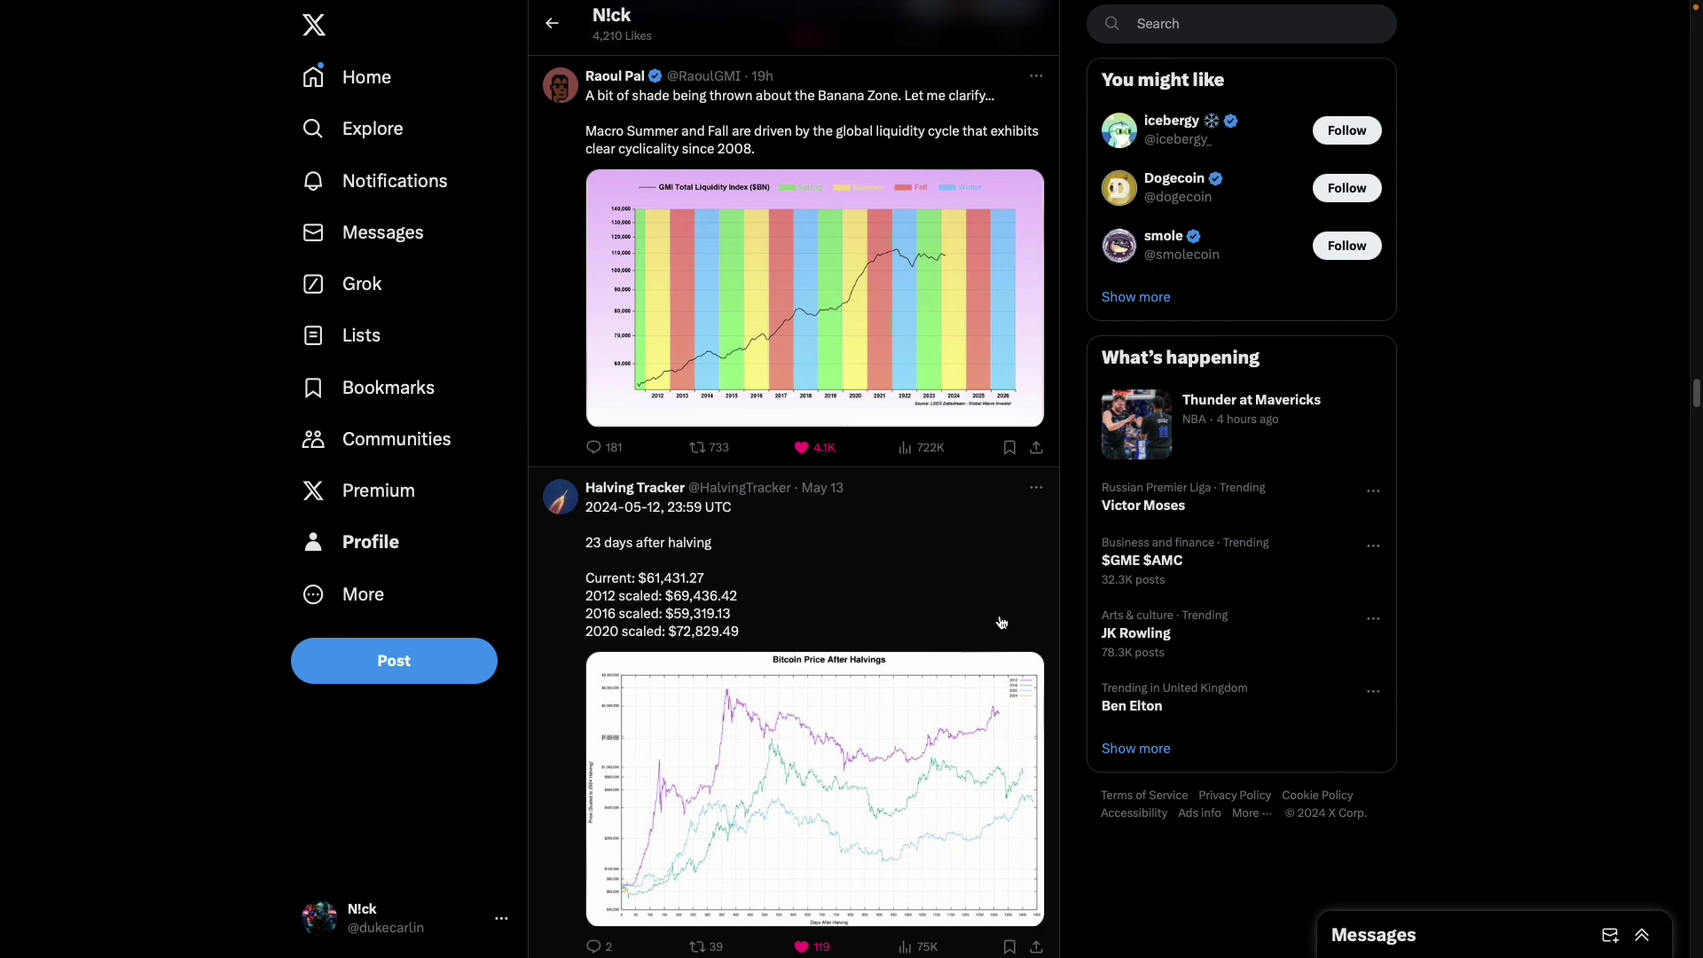
scroll(1001, 622, "up", 7)
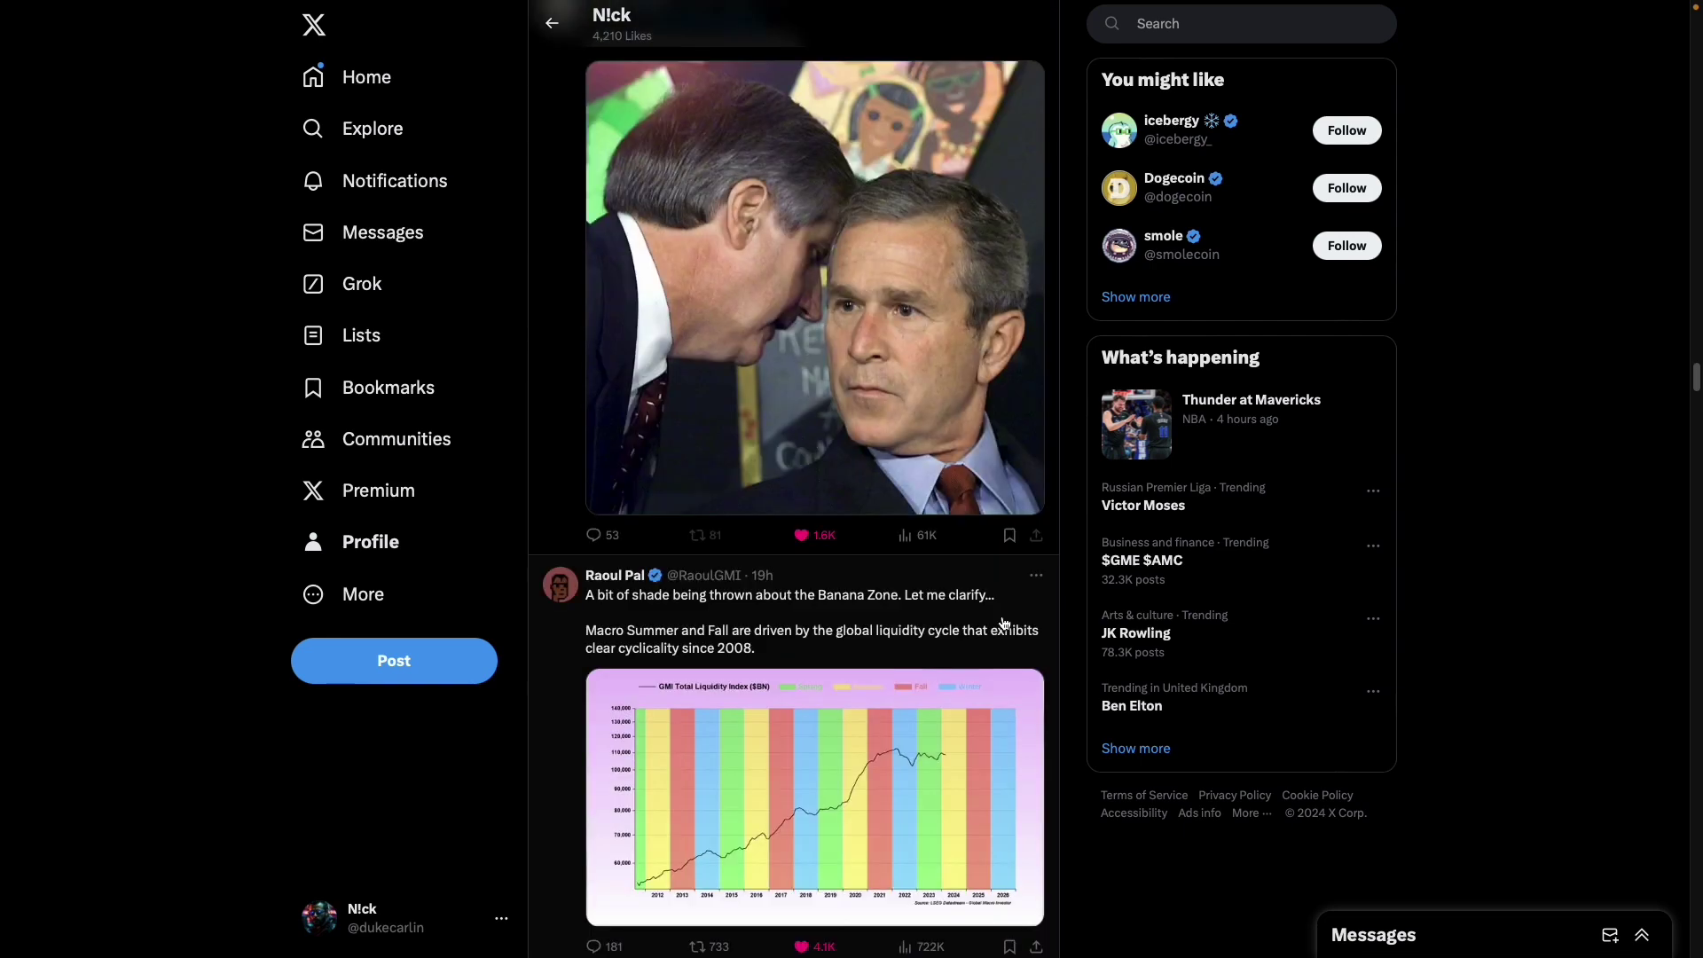
scroll(1004, 624, "up", 4)
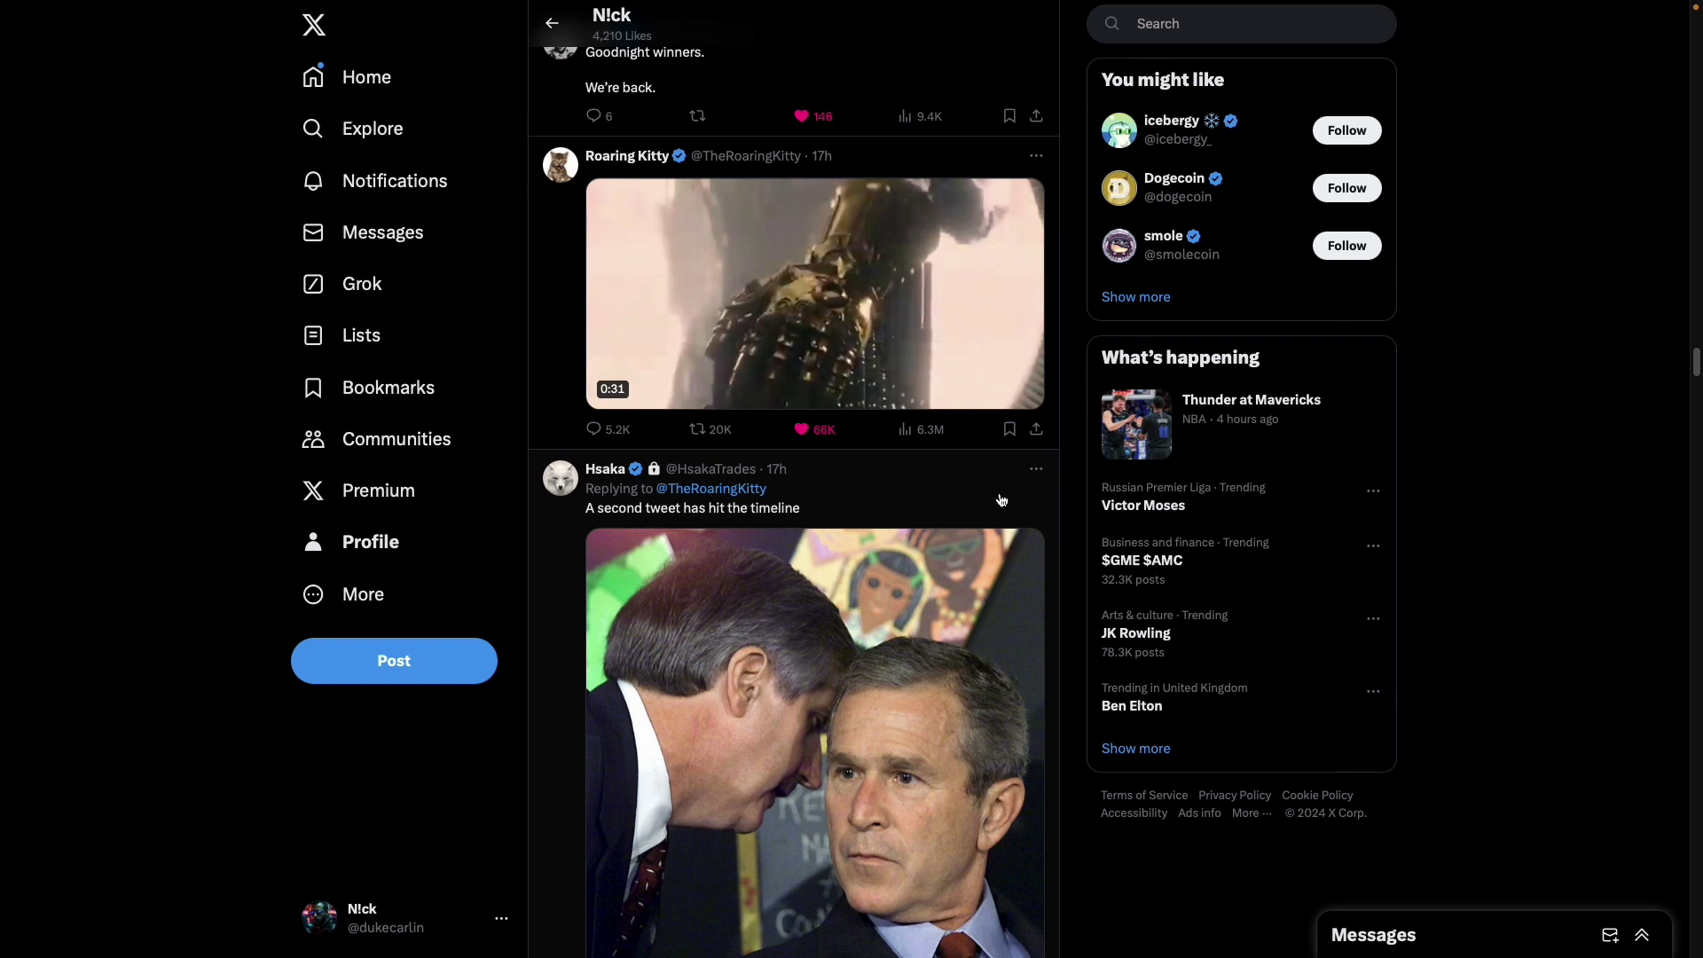
scroll(884, 486, "down", 1)
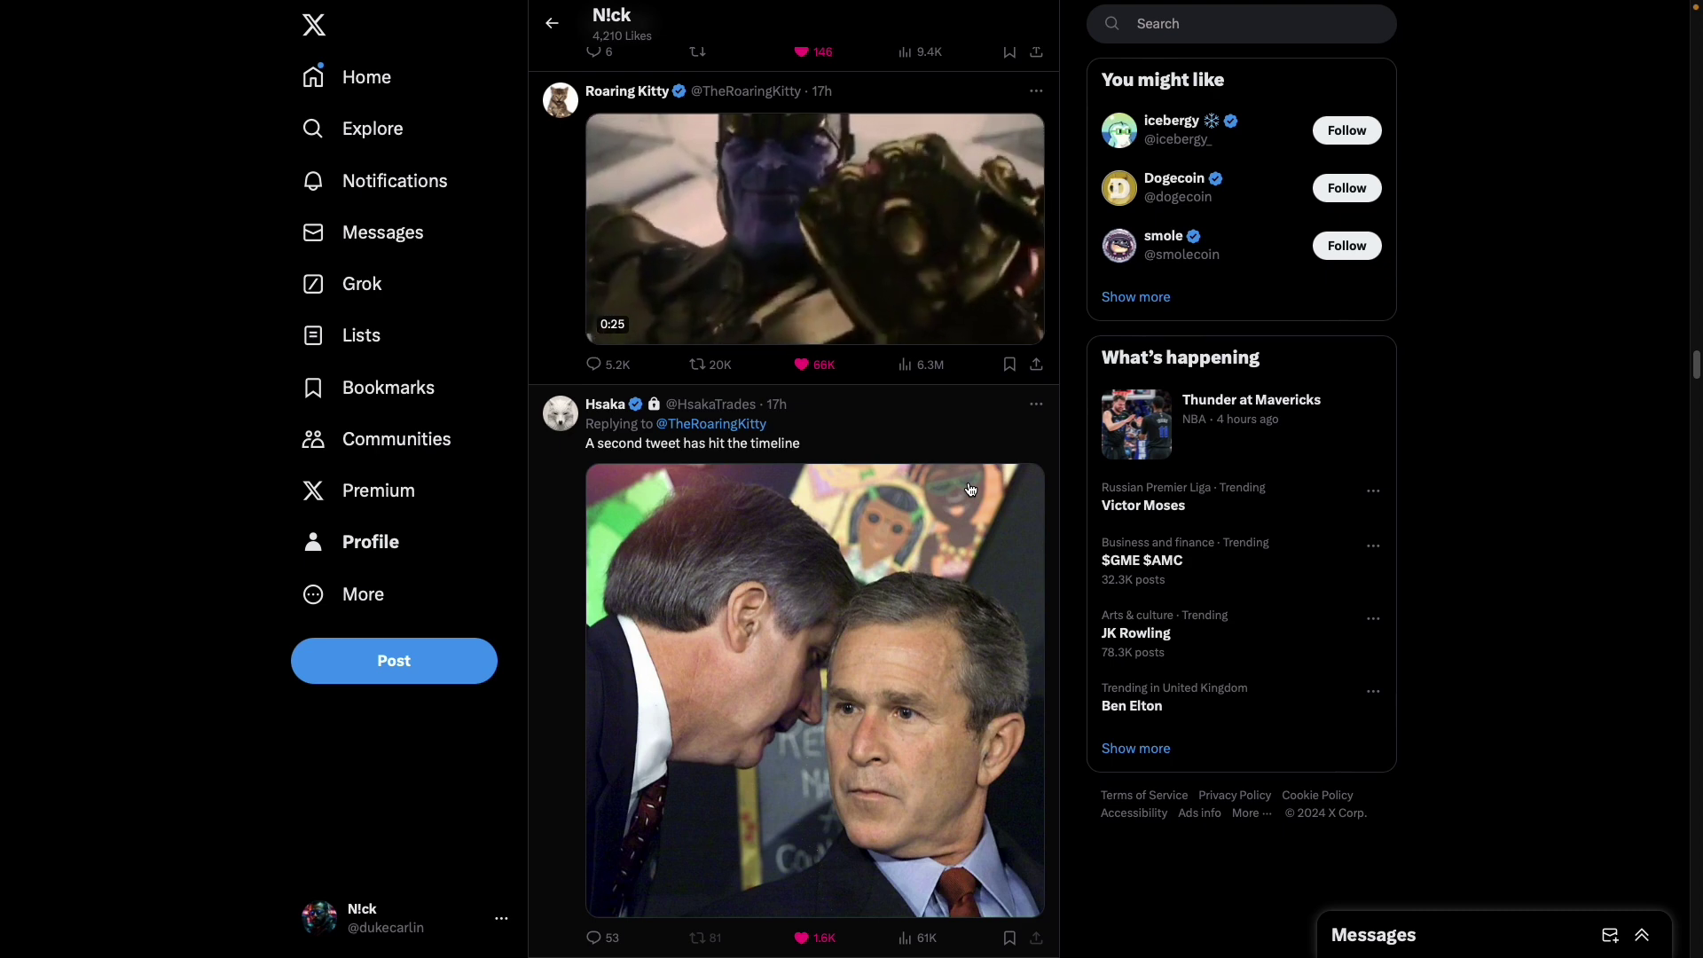
scroll(887, 514, "down", 2)
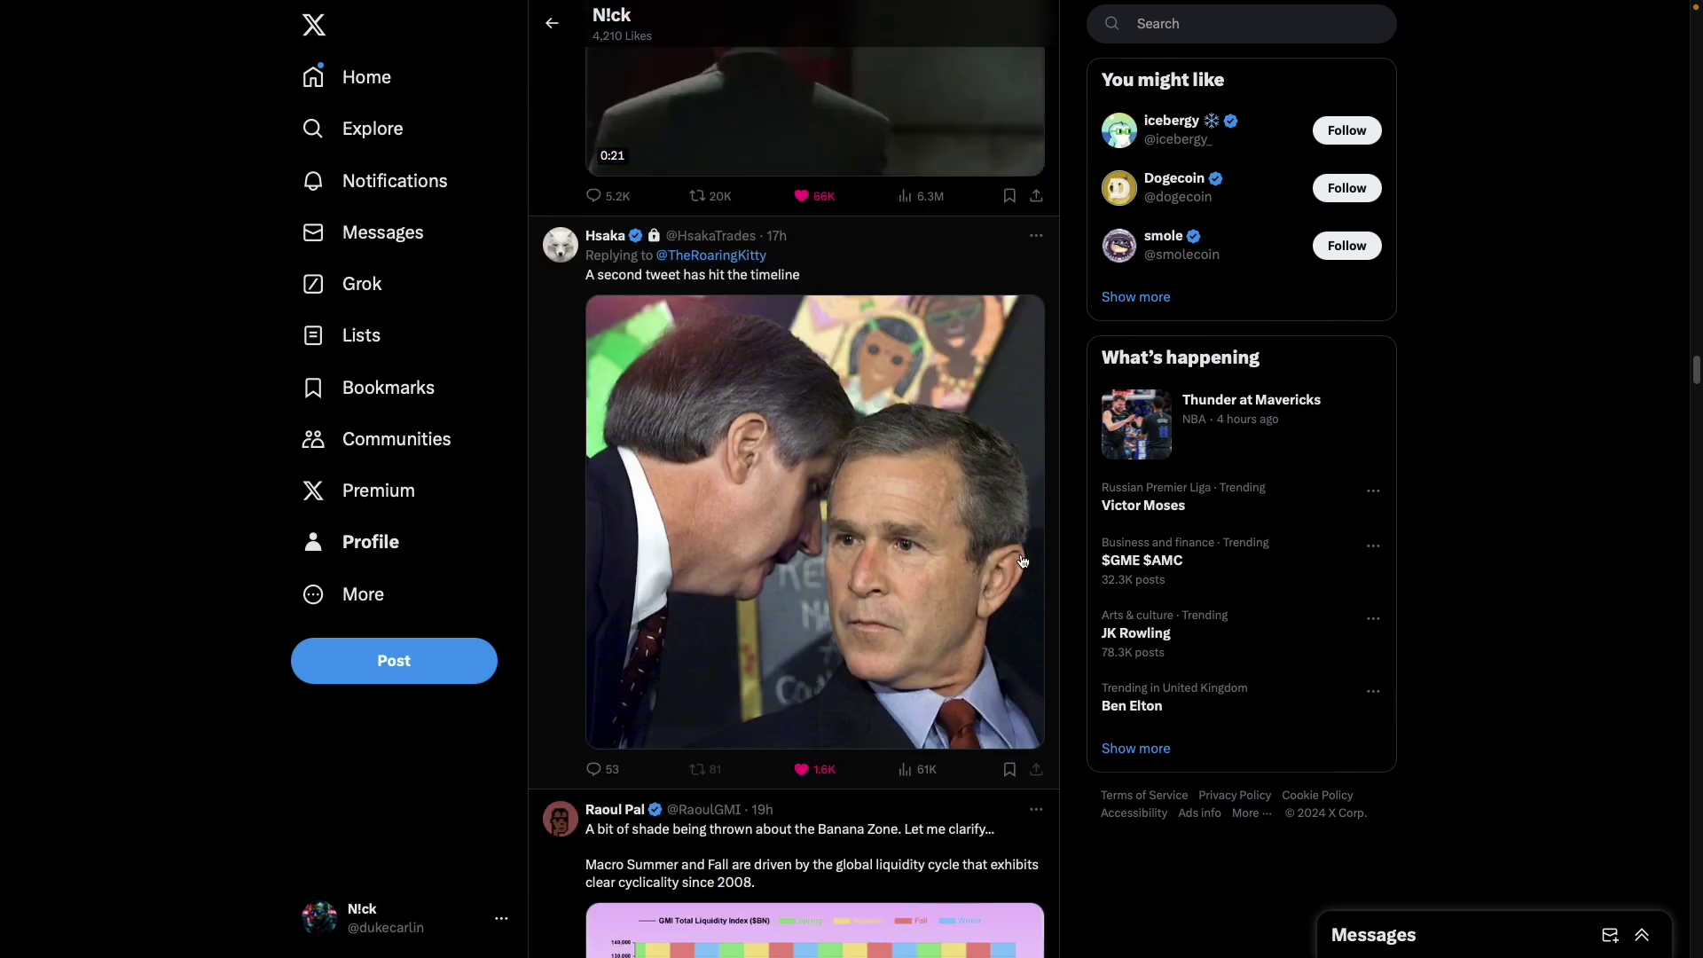
scroll(1023, 561, "down", 5)
scroll(1023, 560, "down", 3)
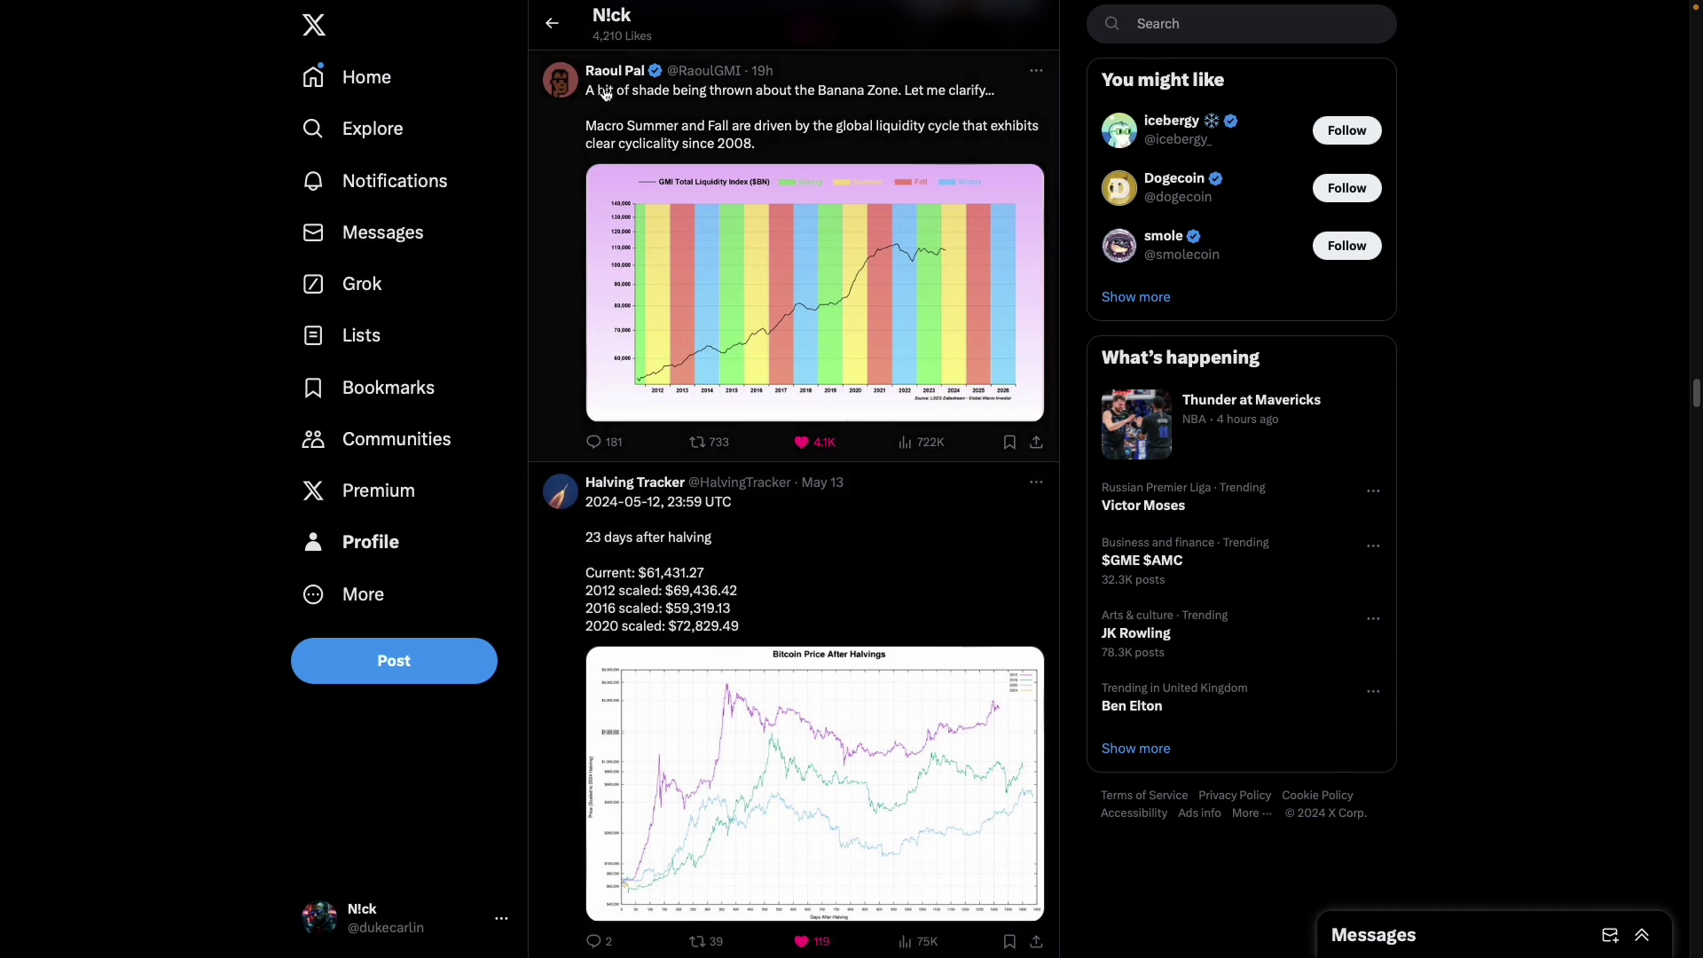
Open the Banana Zone post and read its chart and the public debt maturity reply
mouse_move(619, 84)
left_click(910, 146)
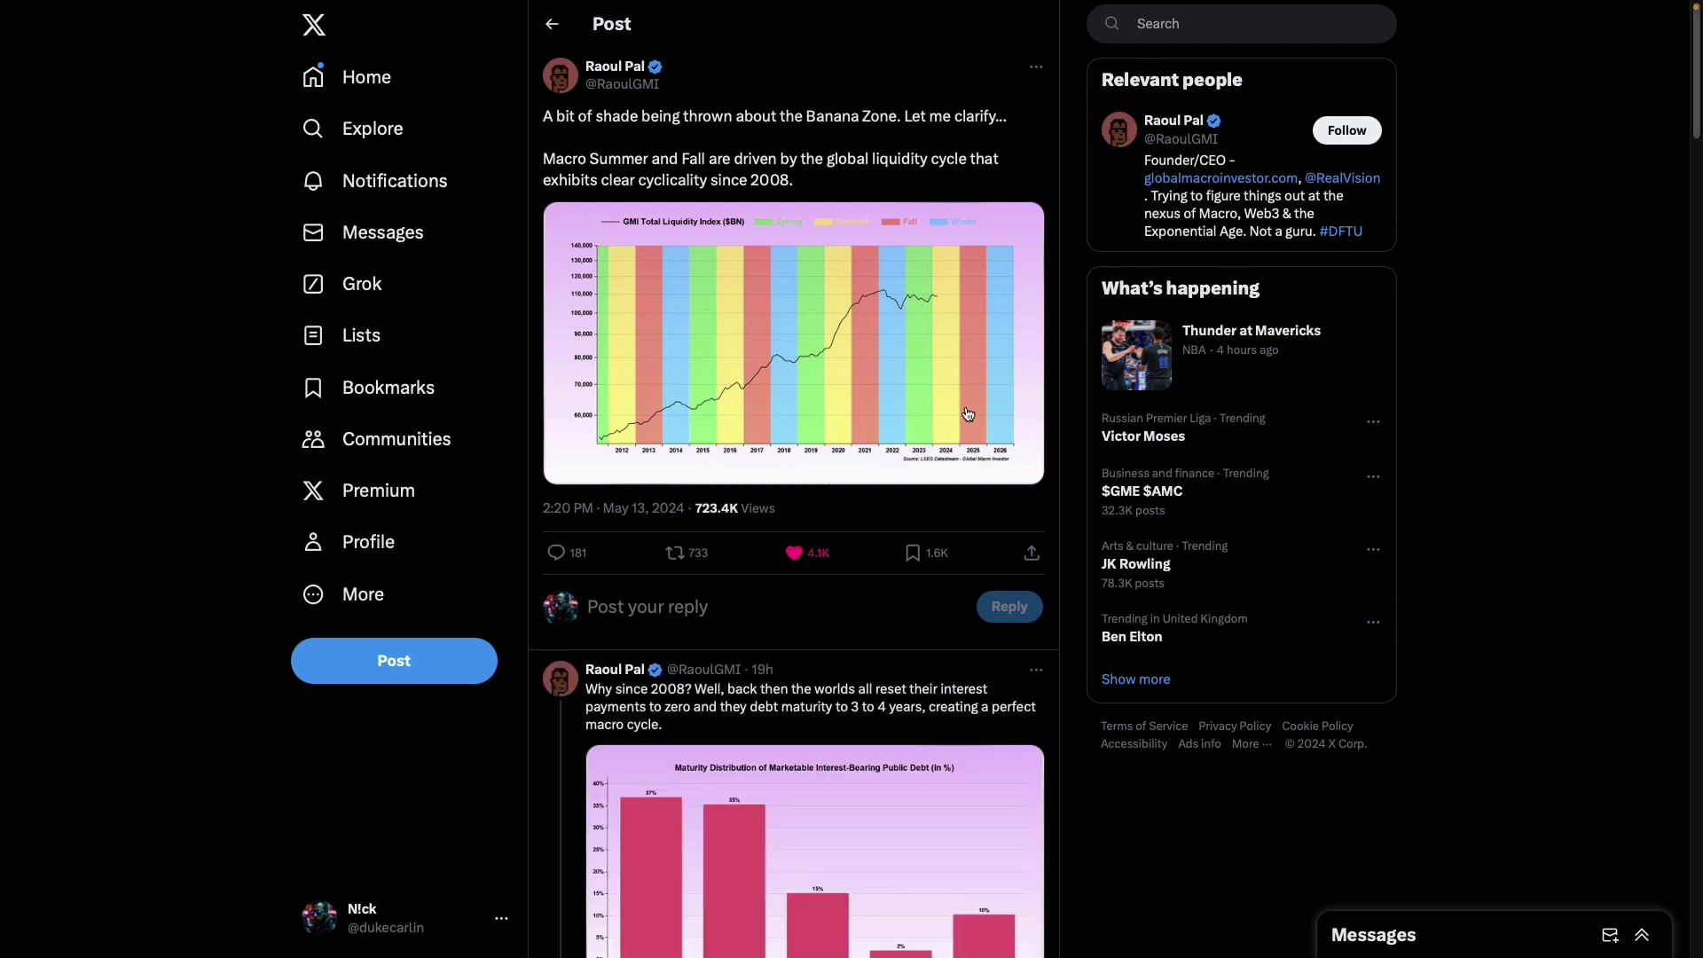
scroll(1069, 517, "down", 3)
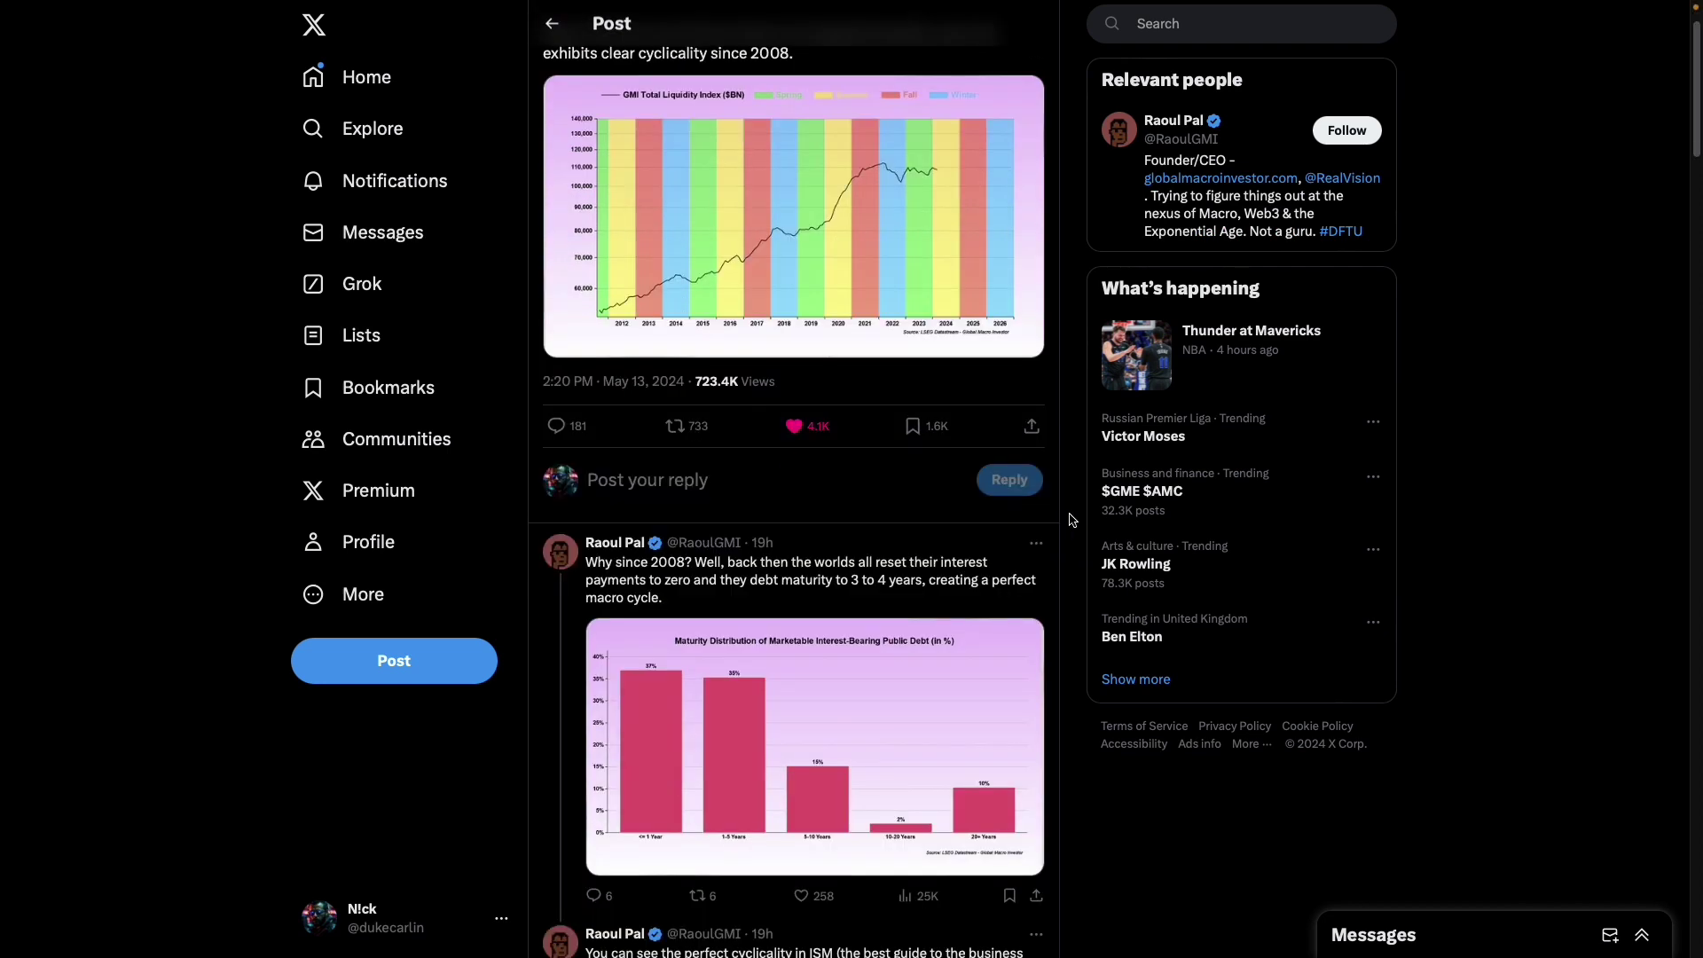
scroll(1068, 520, "down", 2)
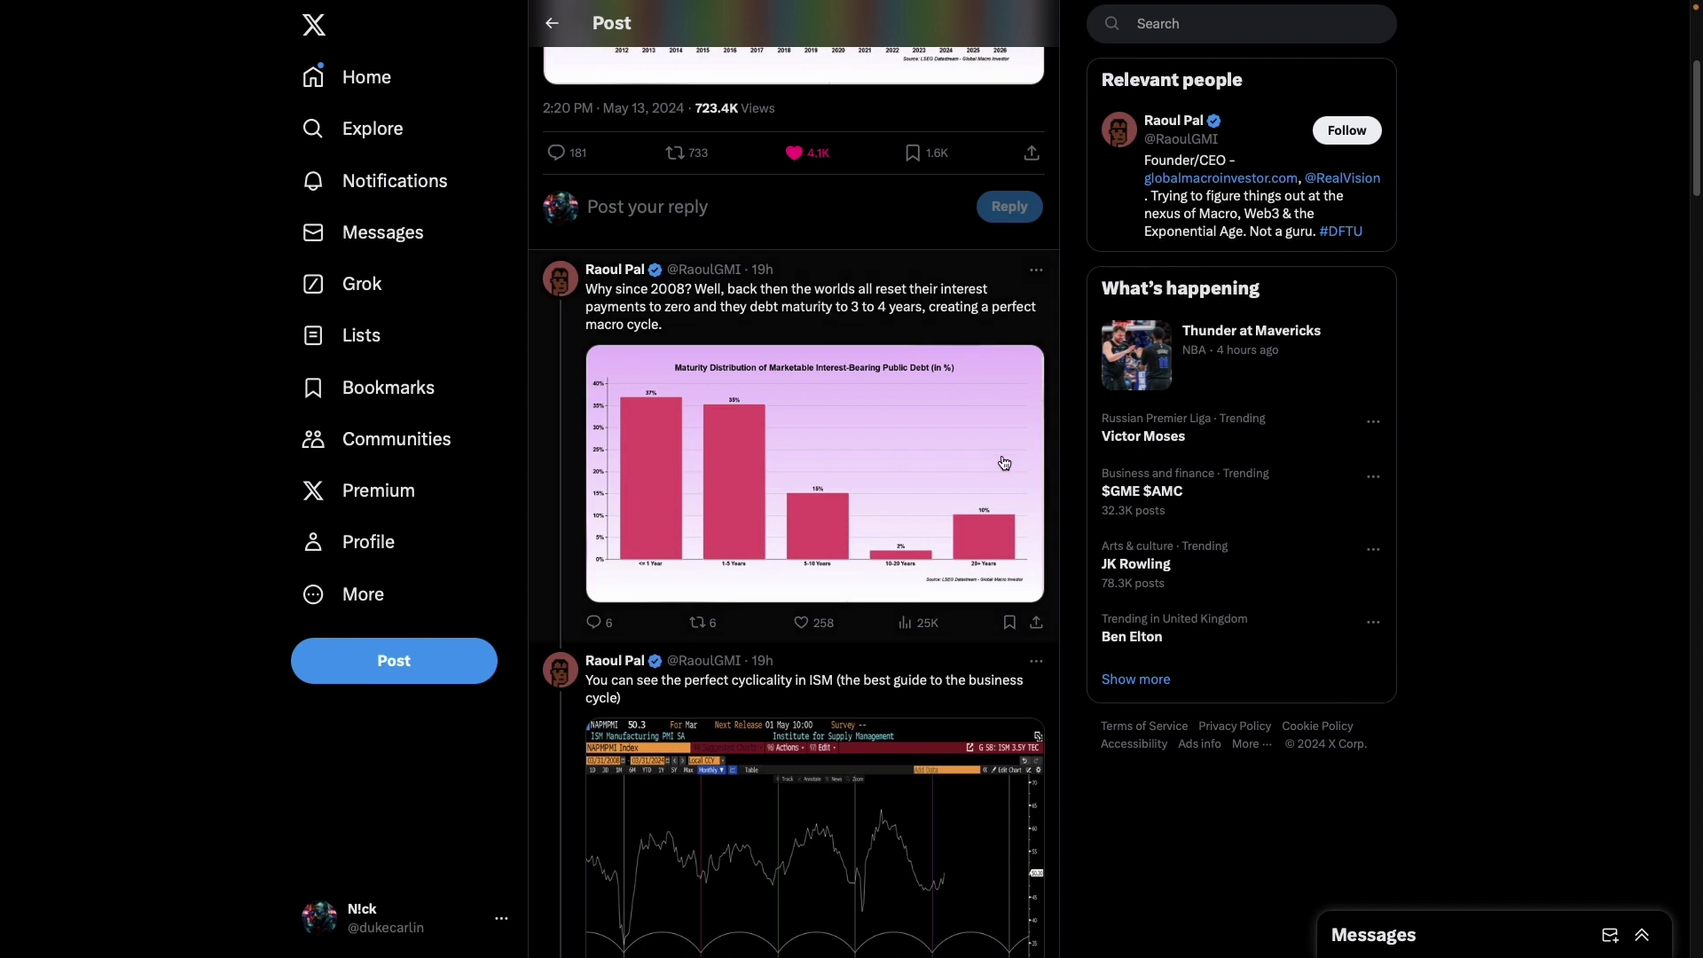
scroll(1004, 463, "up", 5)
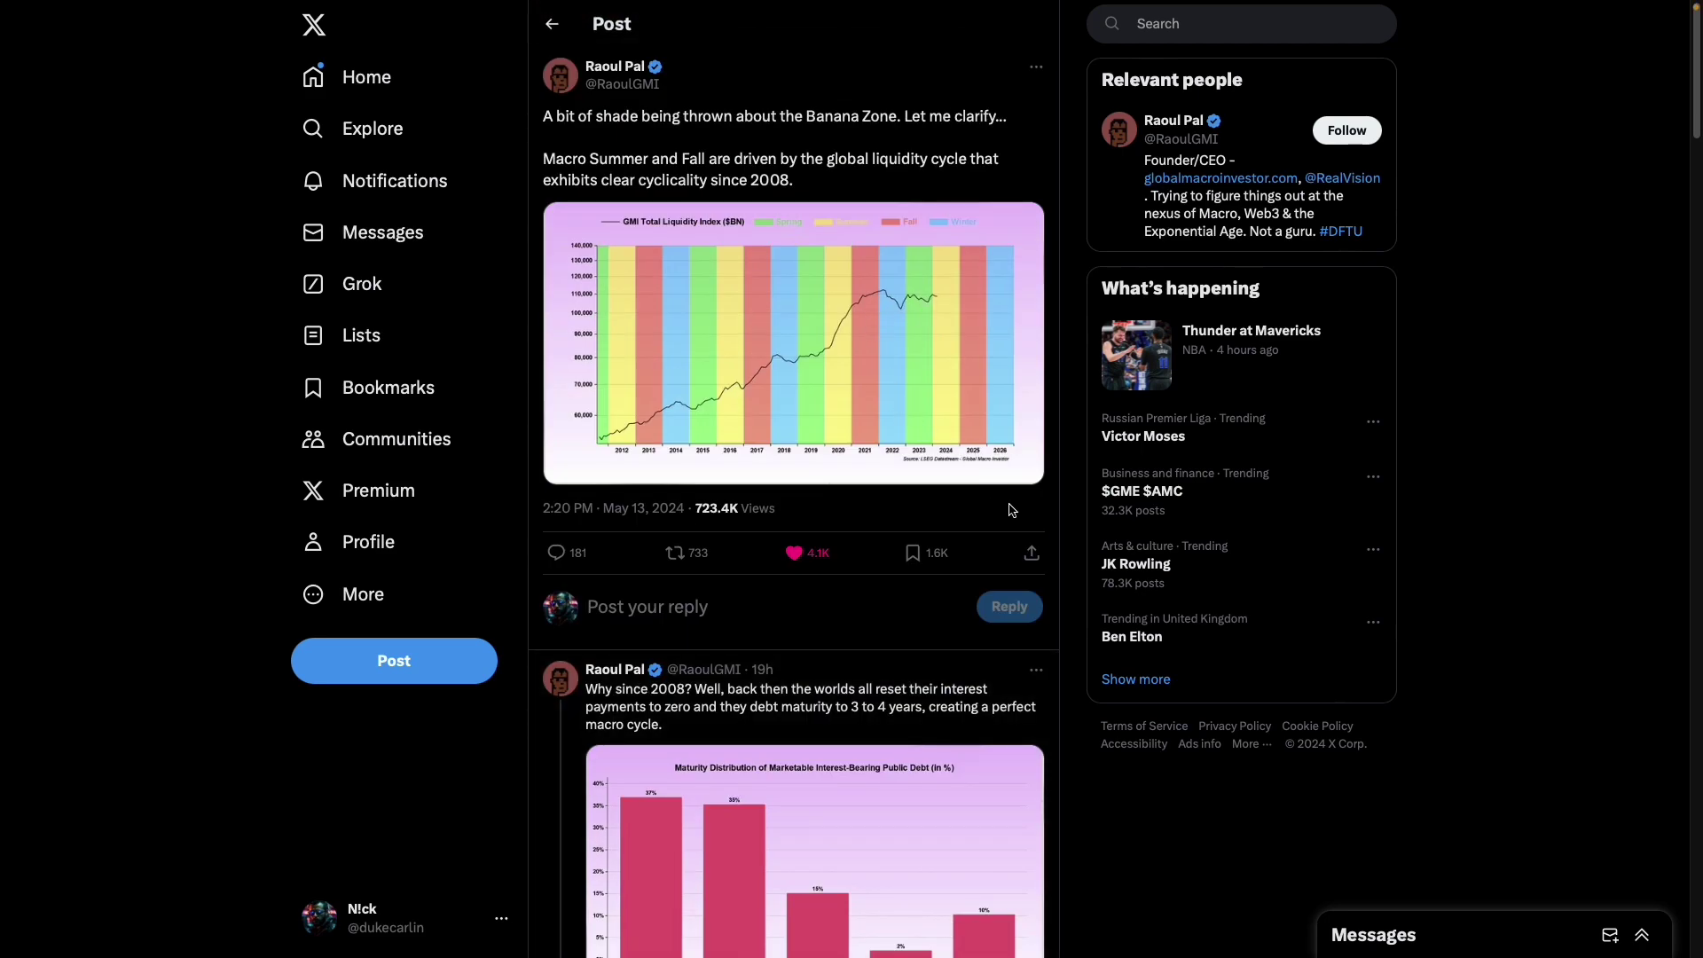
scroll(1011, 510, "down", 5)
scroll(1011, 510, "up", 4)
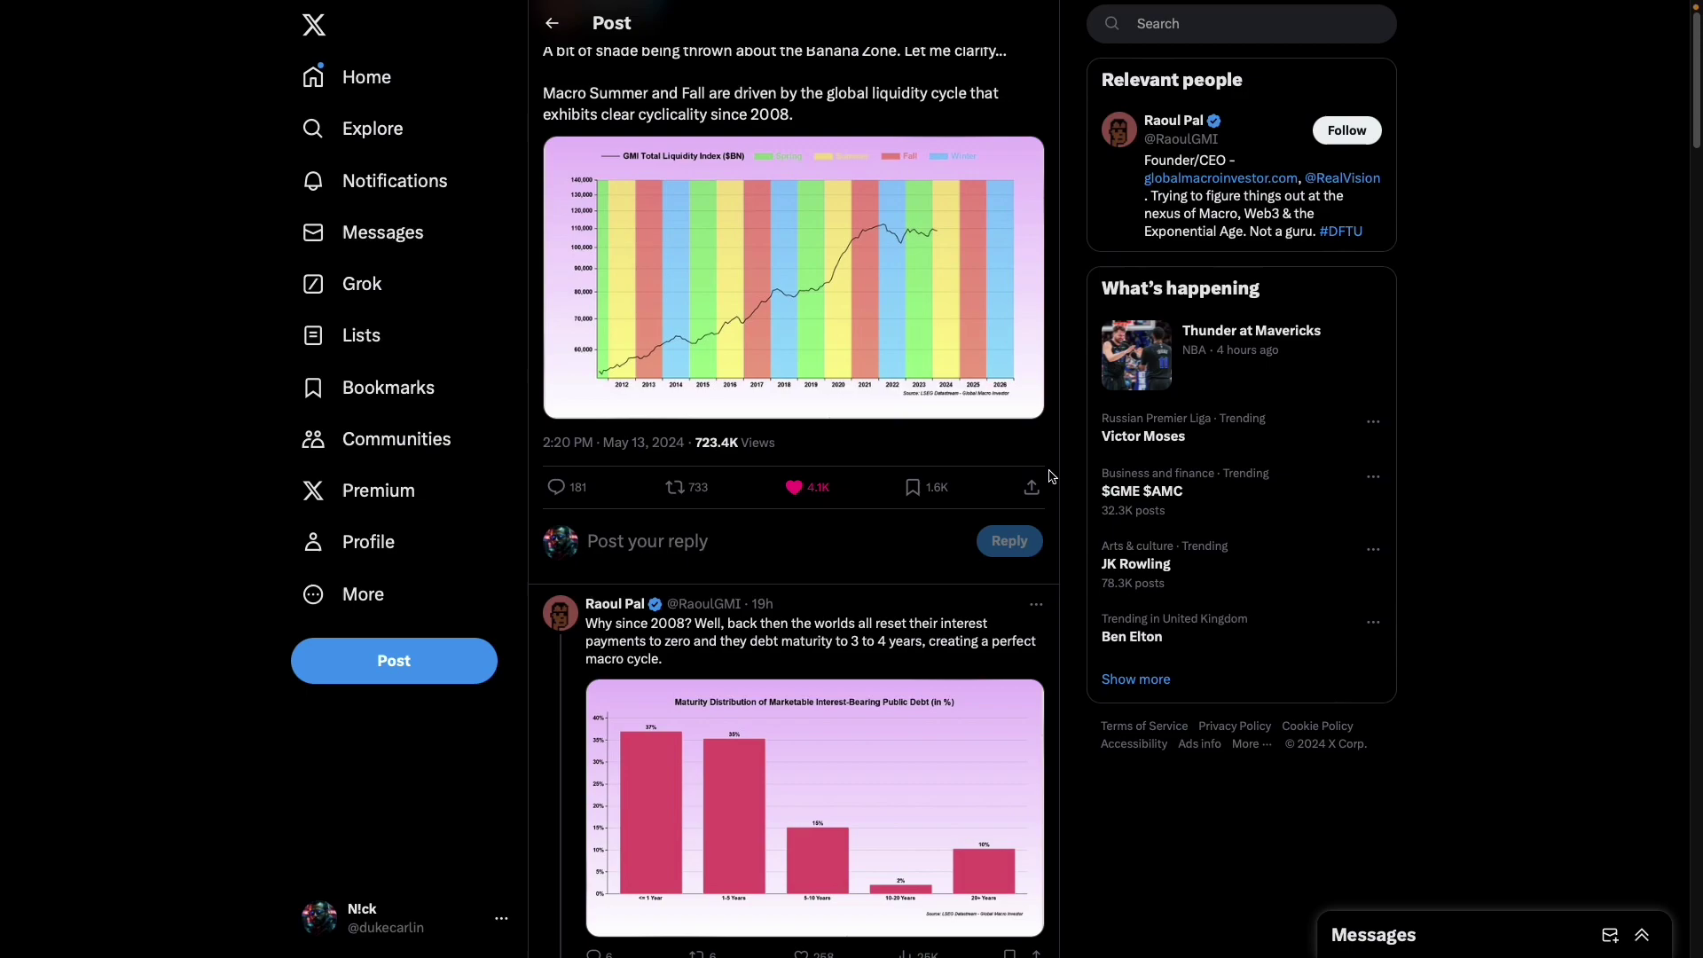
left_click(945, 271)
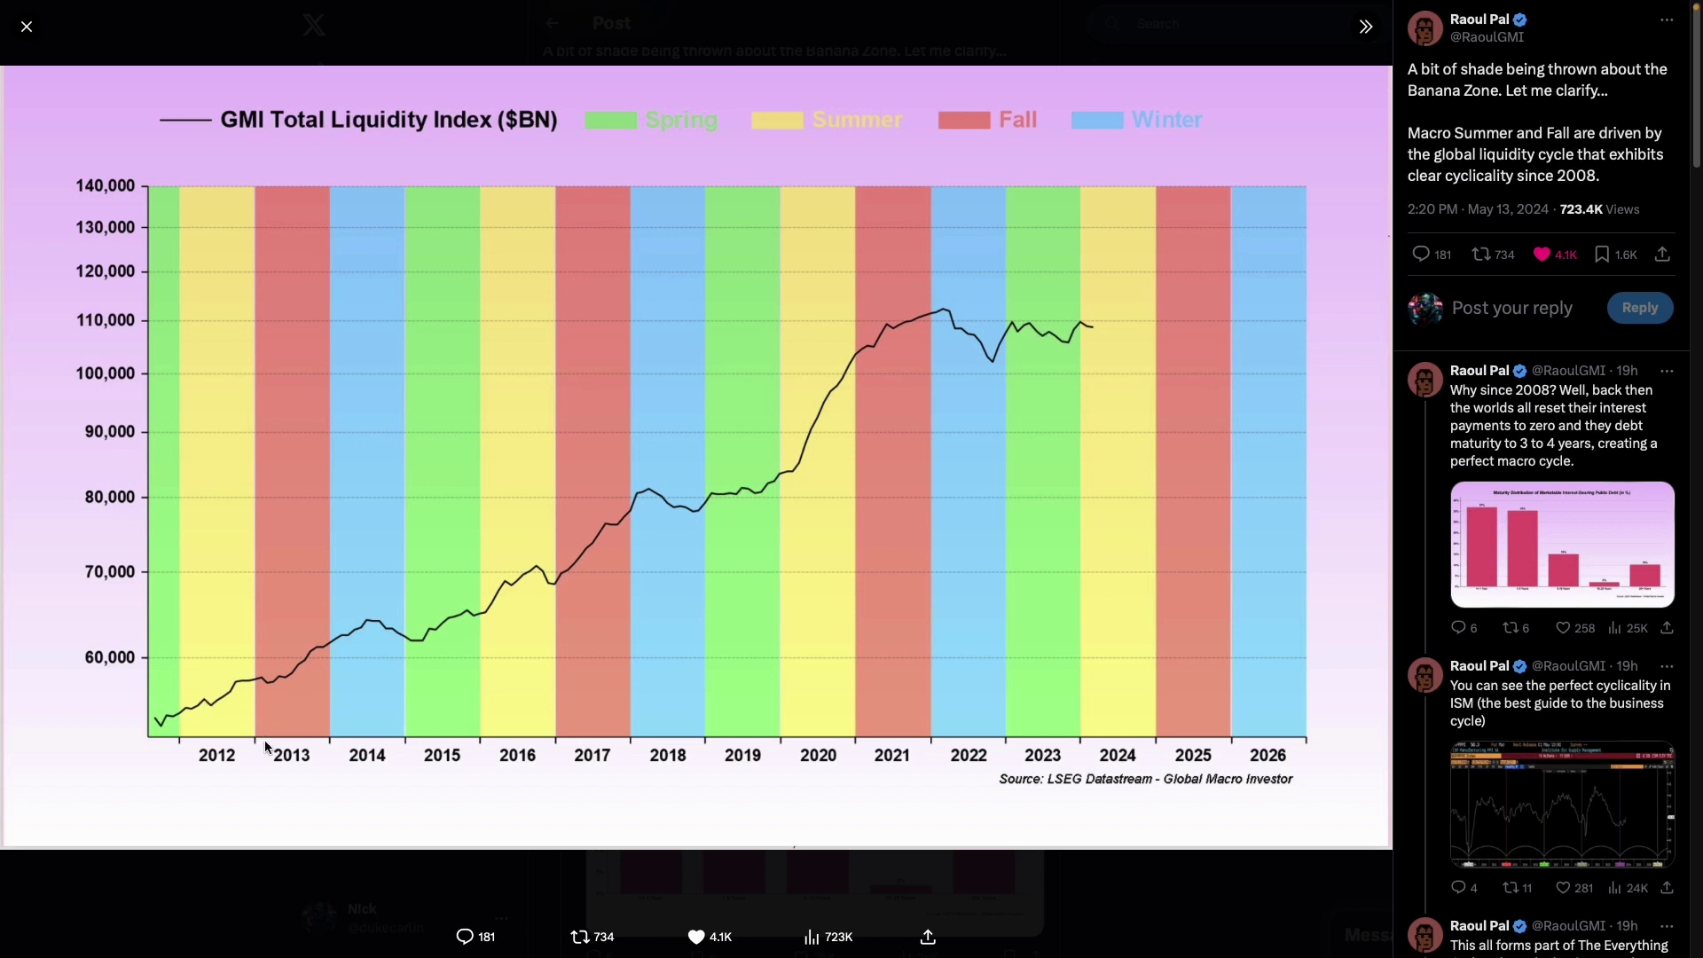
left_click(370, 881)
scroll(1029, 541, "up", 1)
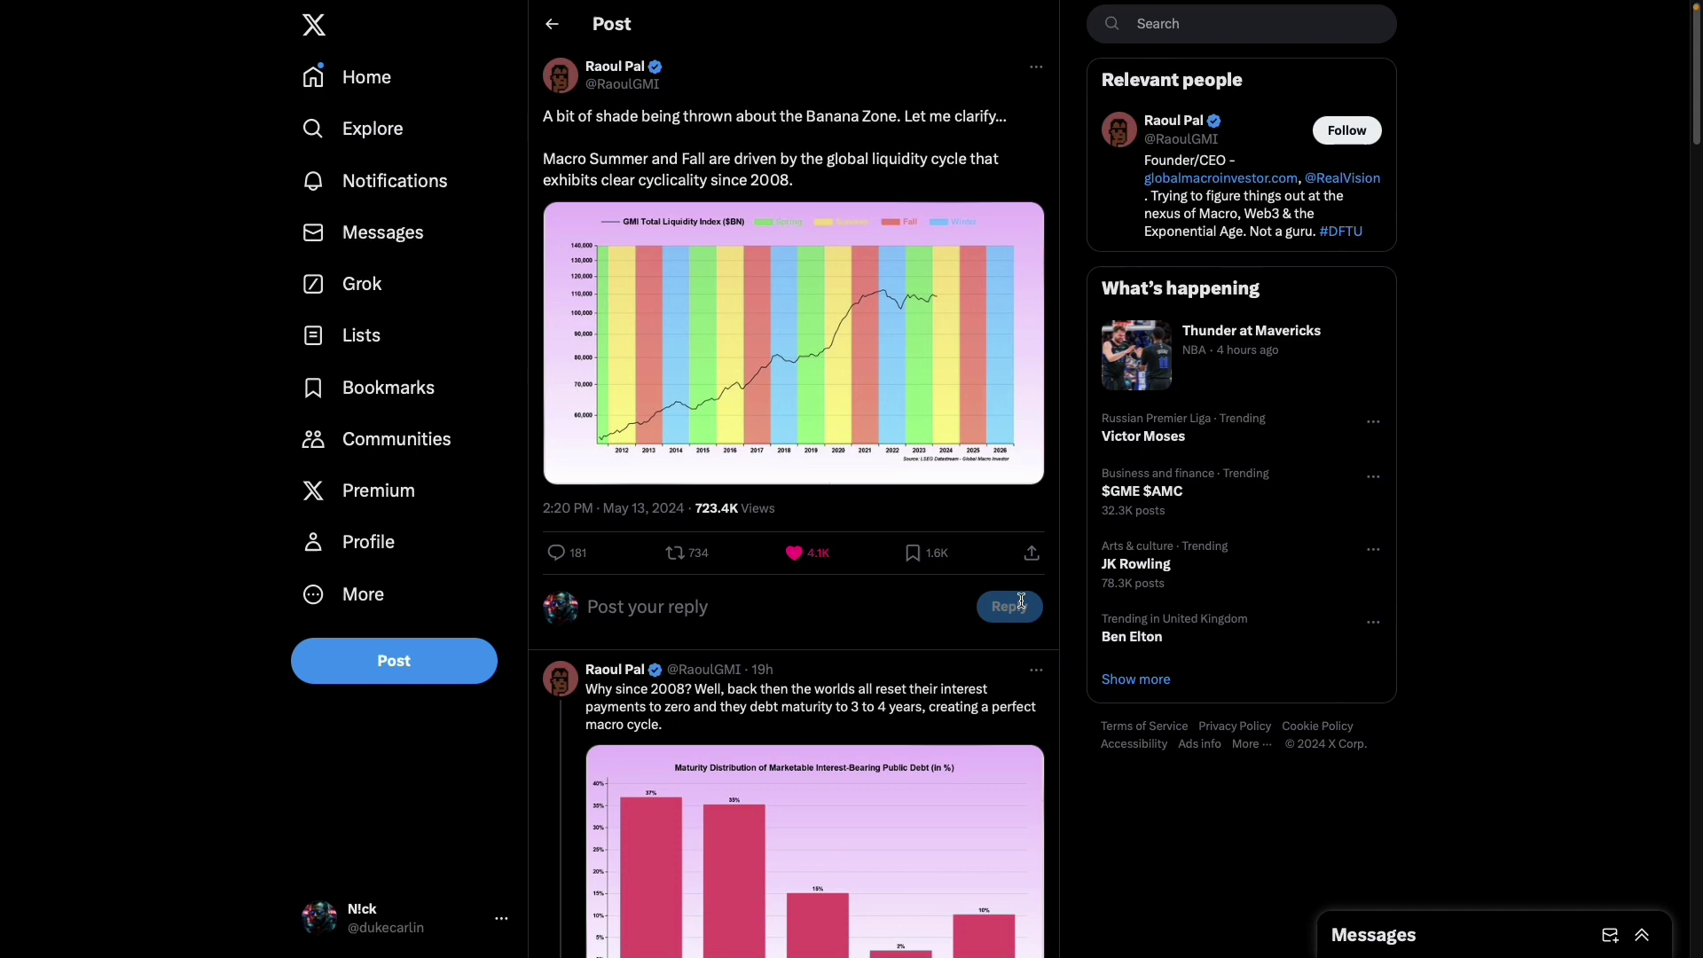
Scroll down through the Banana Zone thread's replies
scroll(1020, 597, "down", 10)
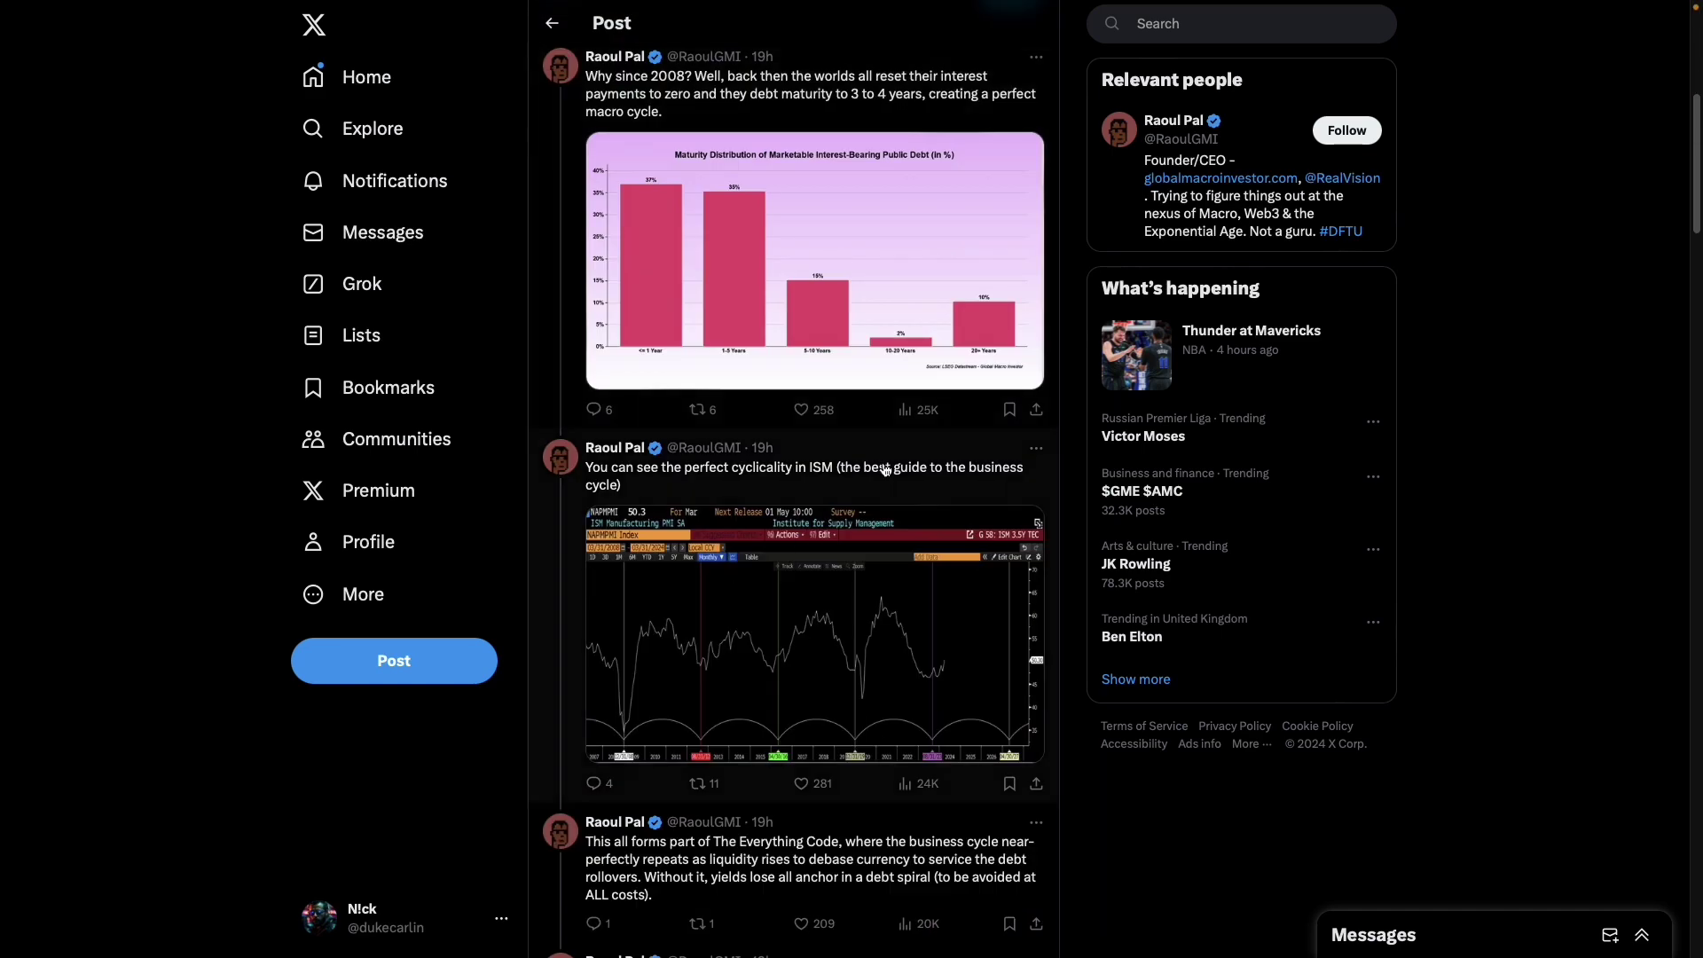
scroll(975, 664, "down", 8)
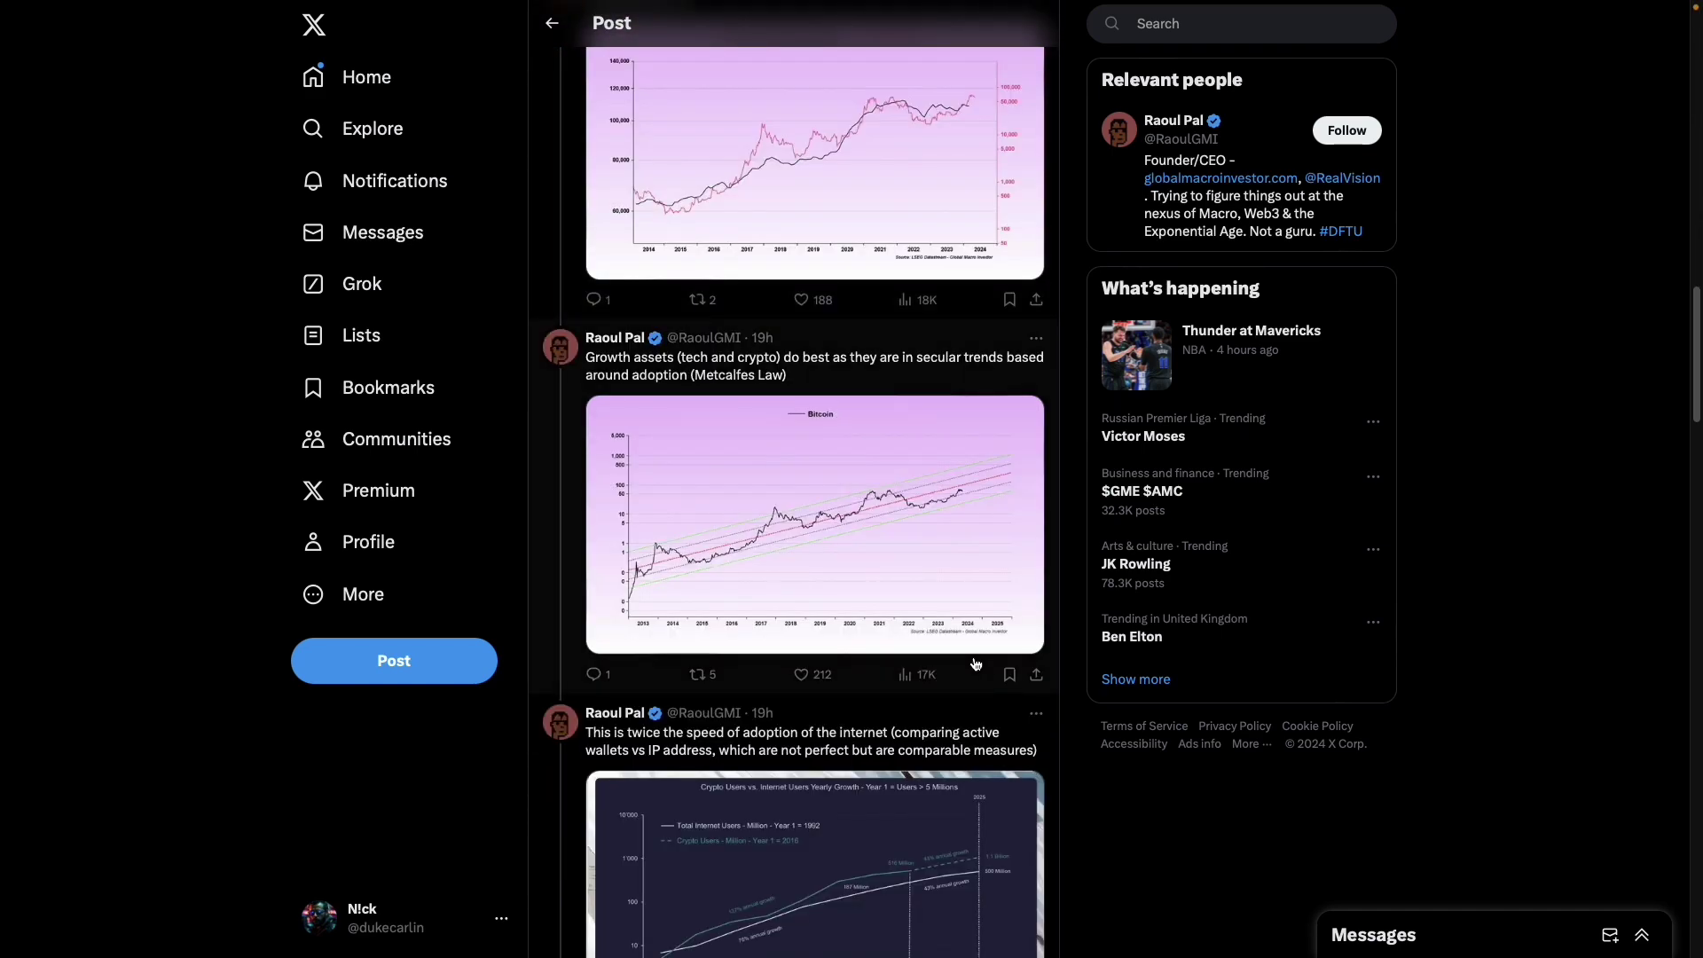
scroll(976, 664, "down", 12)
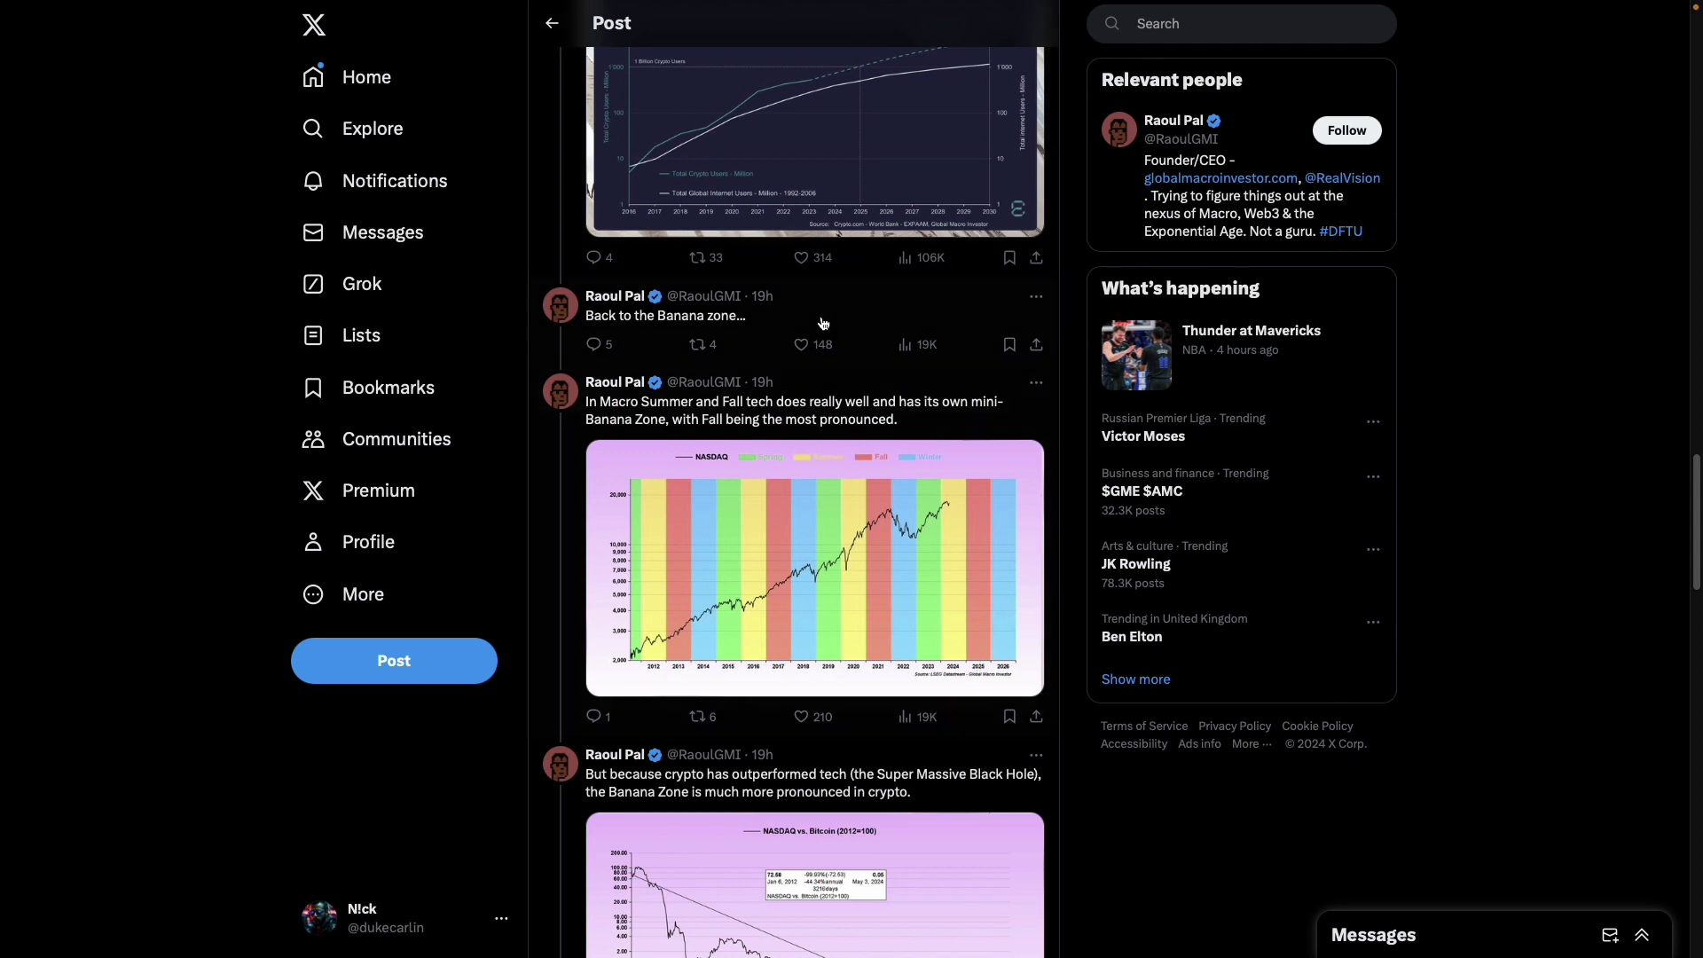
scroll(997, 515, "down", 2)
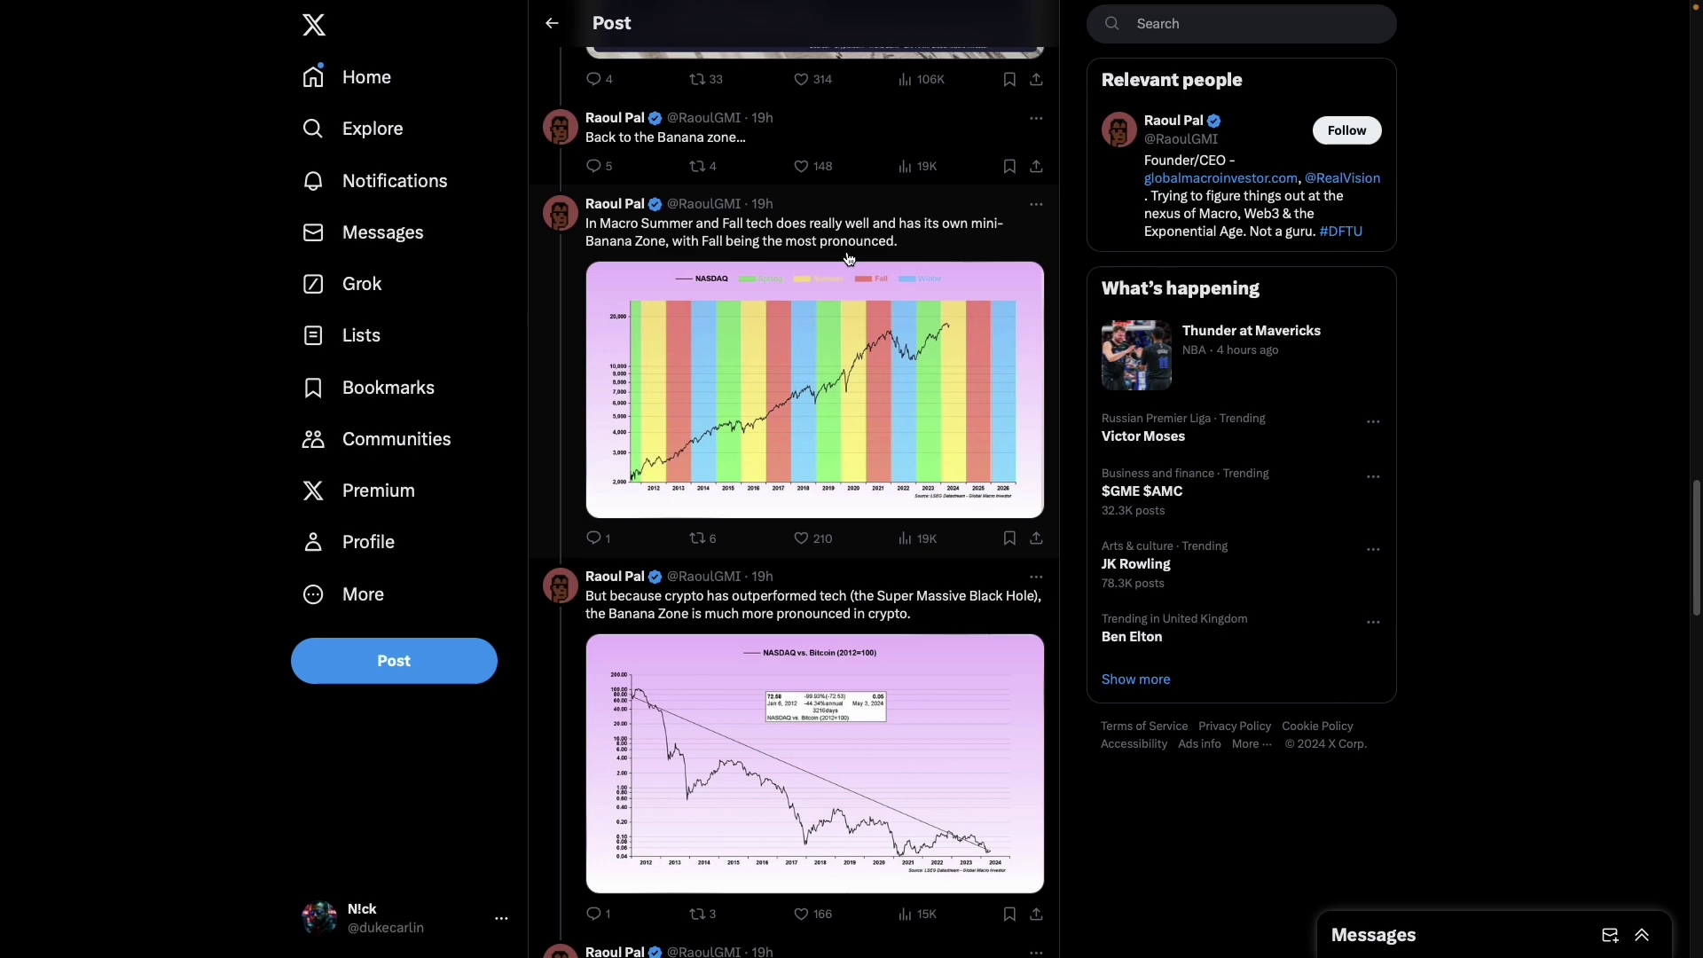
scroll(1027, 509, "down", 5)
scroll(1027, 508, "down", 13)
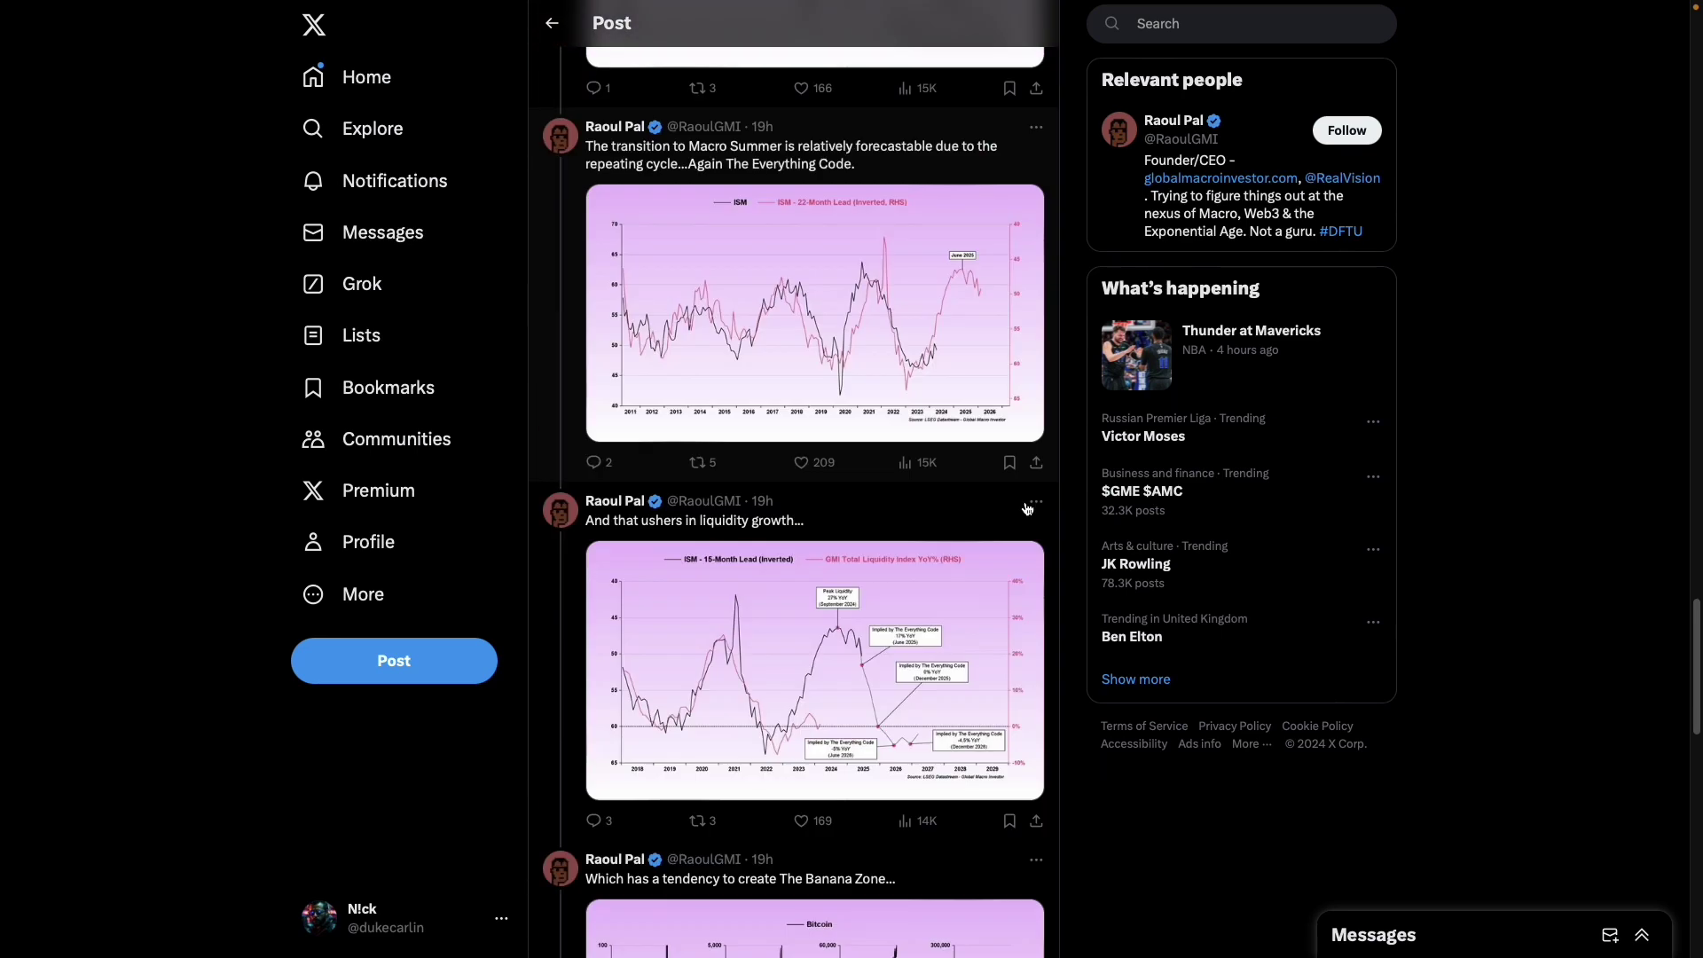
Scroll back to the top of the thread and go back to the Likes list
scroll(956, 585, "up", 8)
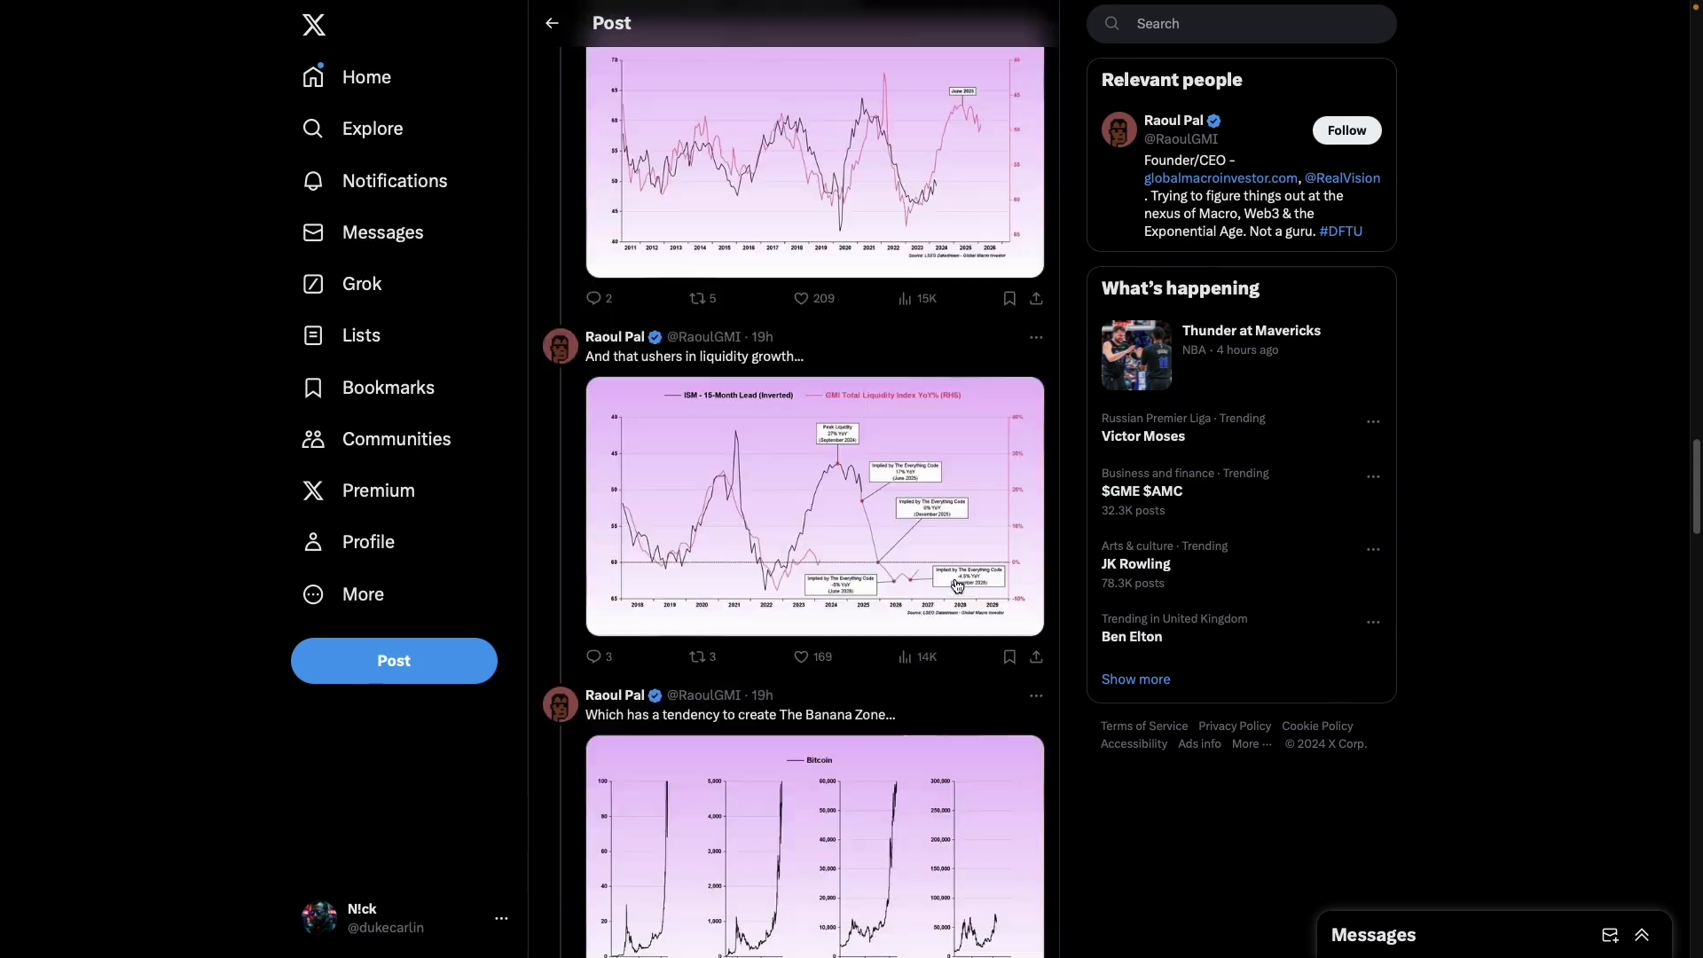
scroll(957, 586, "up", 9)
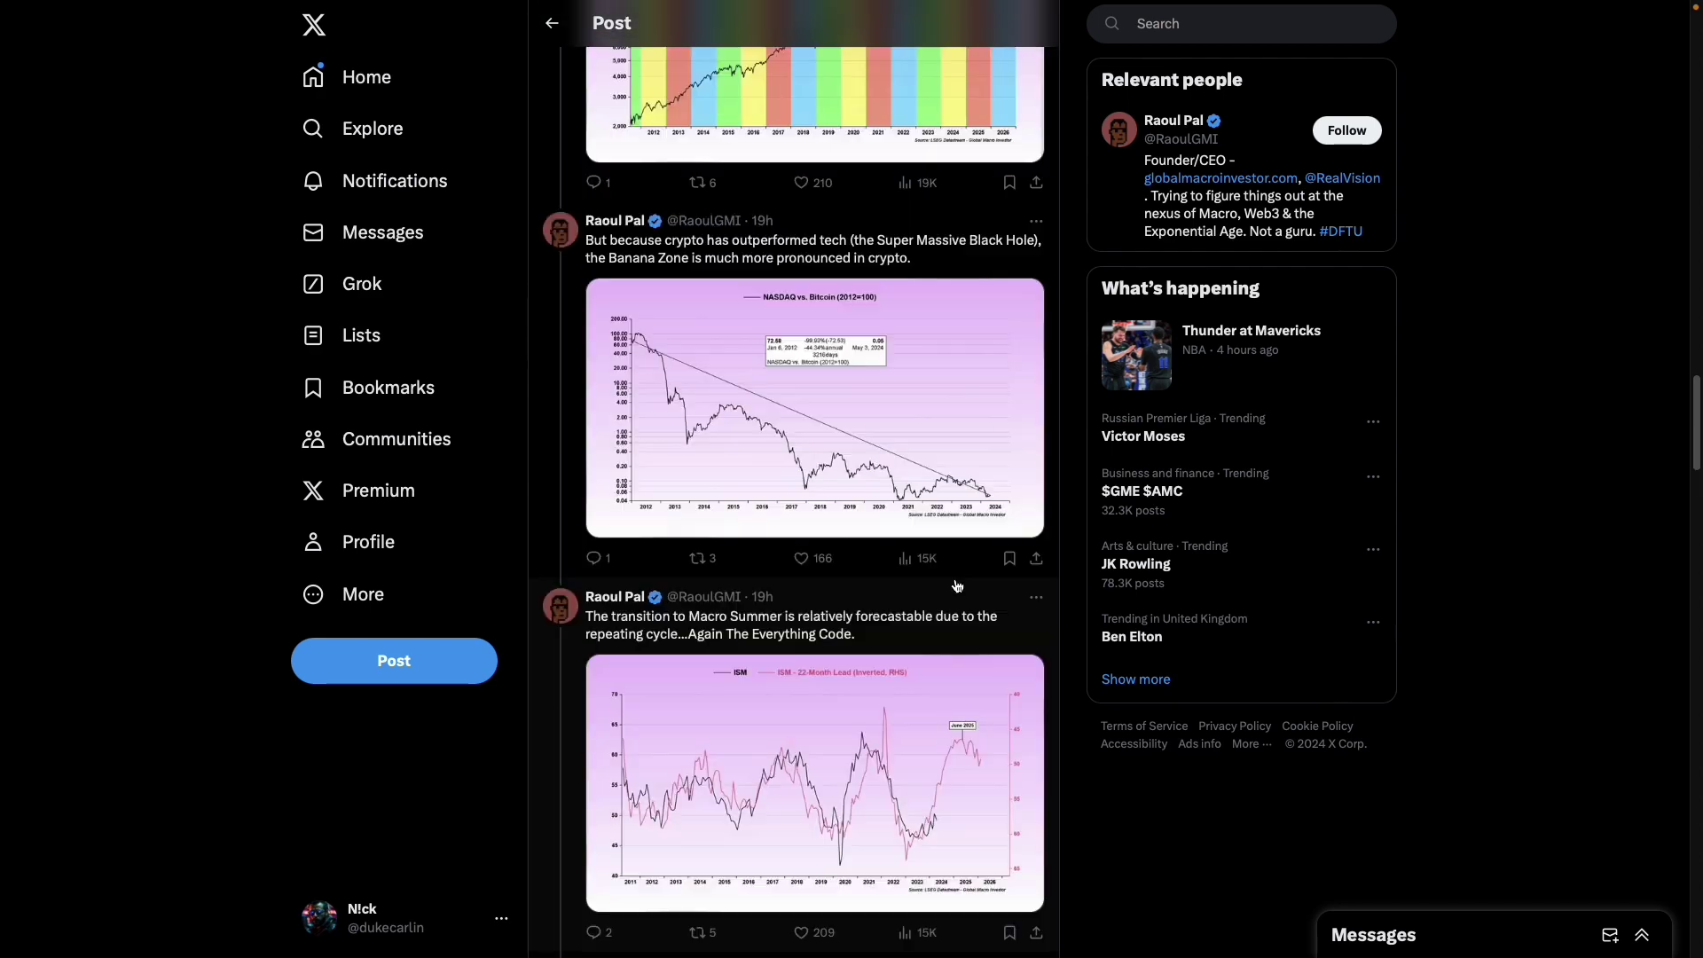
scroll(957, 586, "up", 1)
scroll(957, 585, "down", 19)
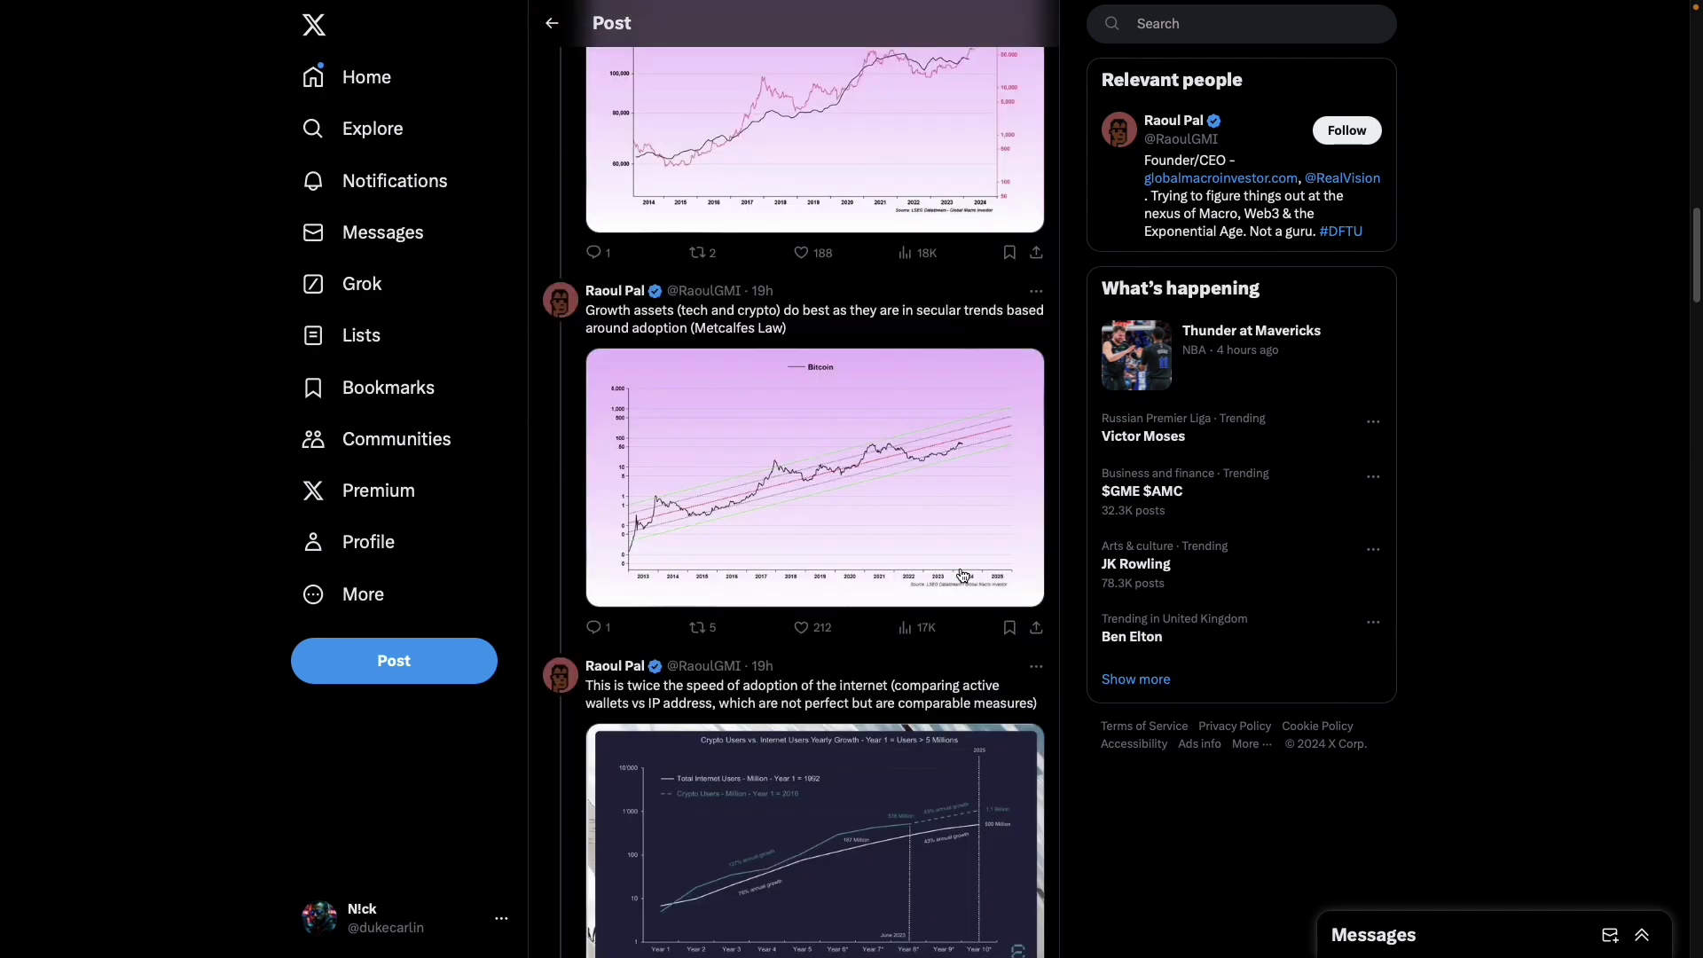
scroll(960, 581, "up", 8)
scroll(962, 576, "up", 13)
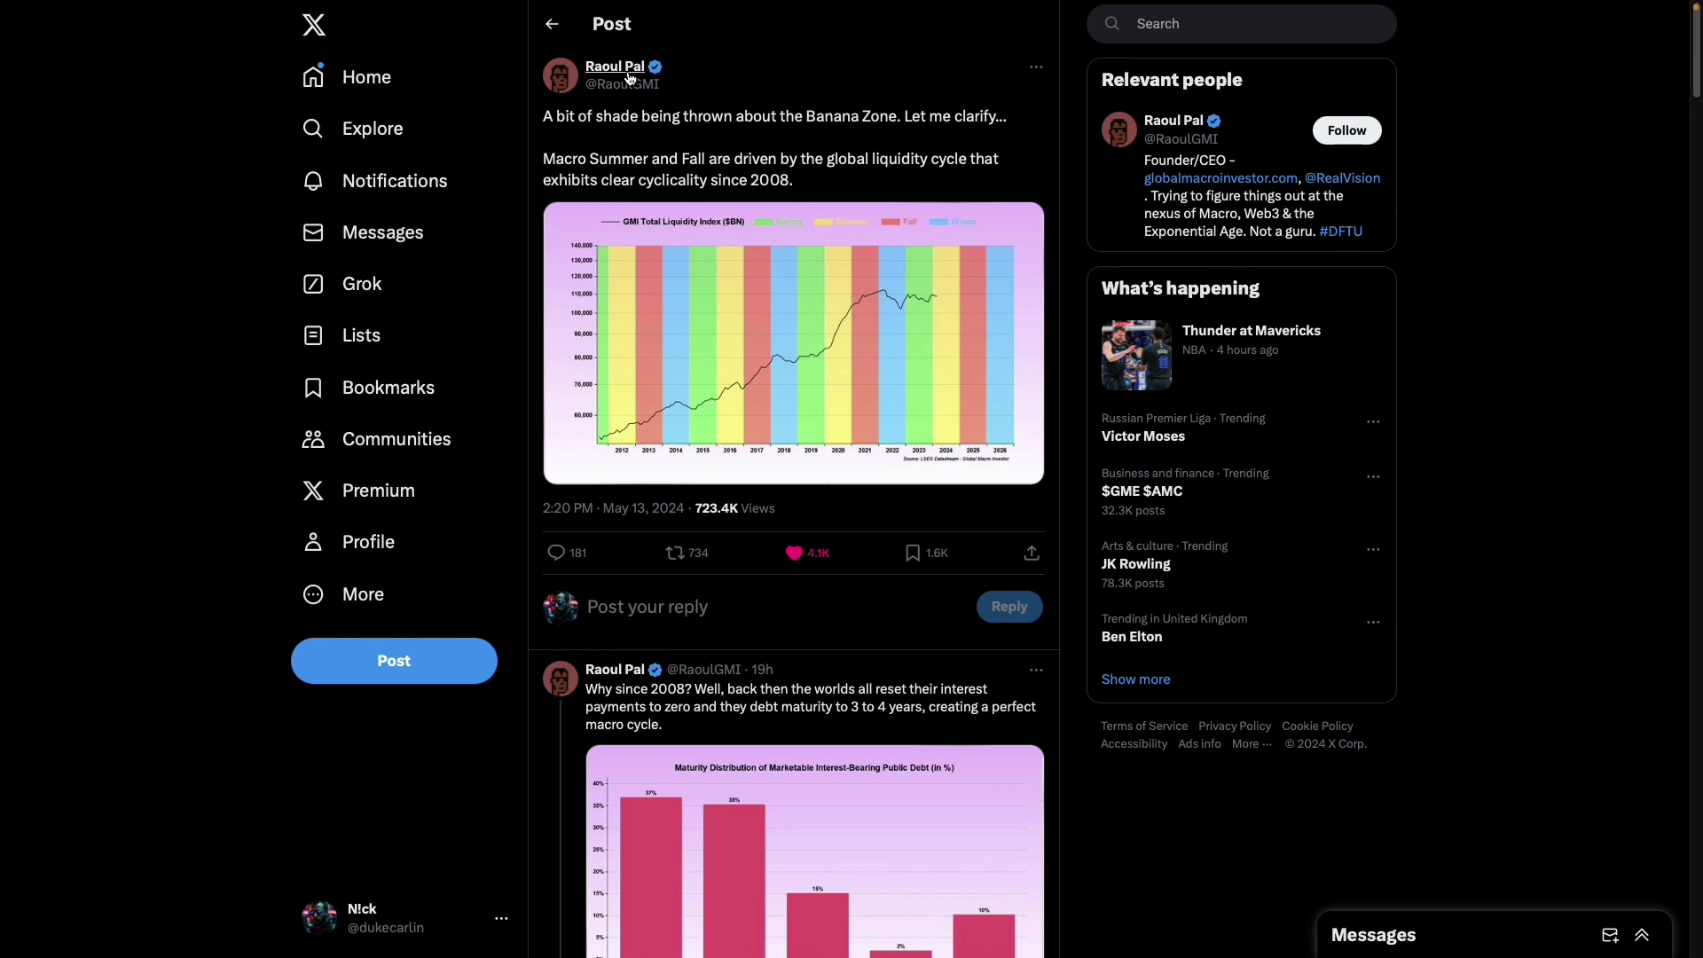
mouse_move(630, 79)
mouse_move(246, 44)
left_click(151, 43)
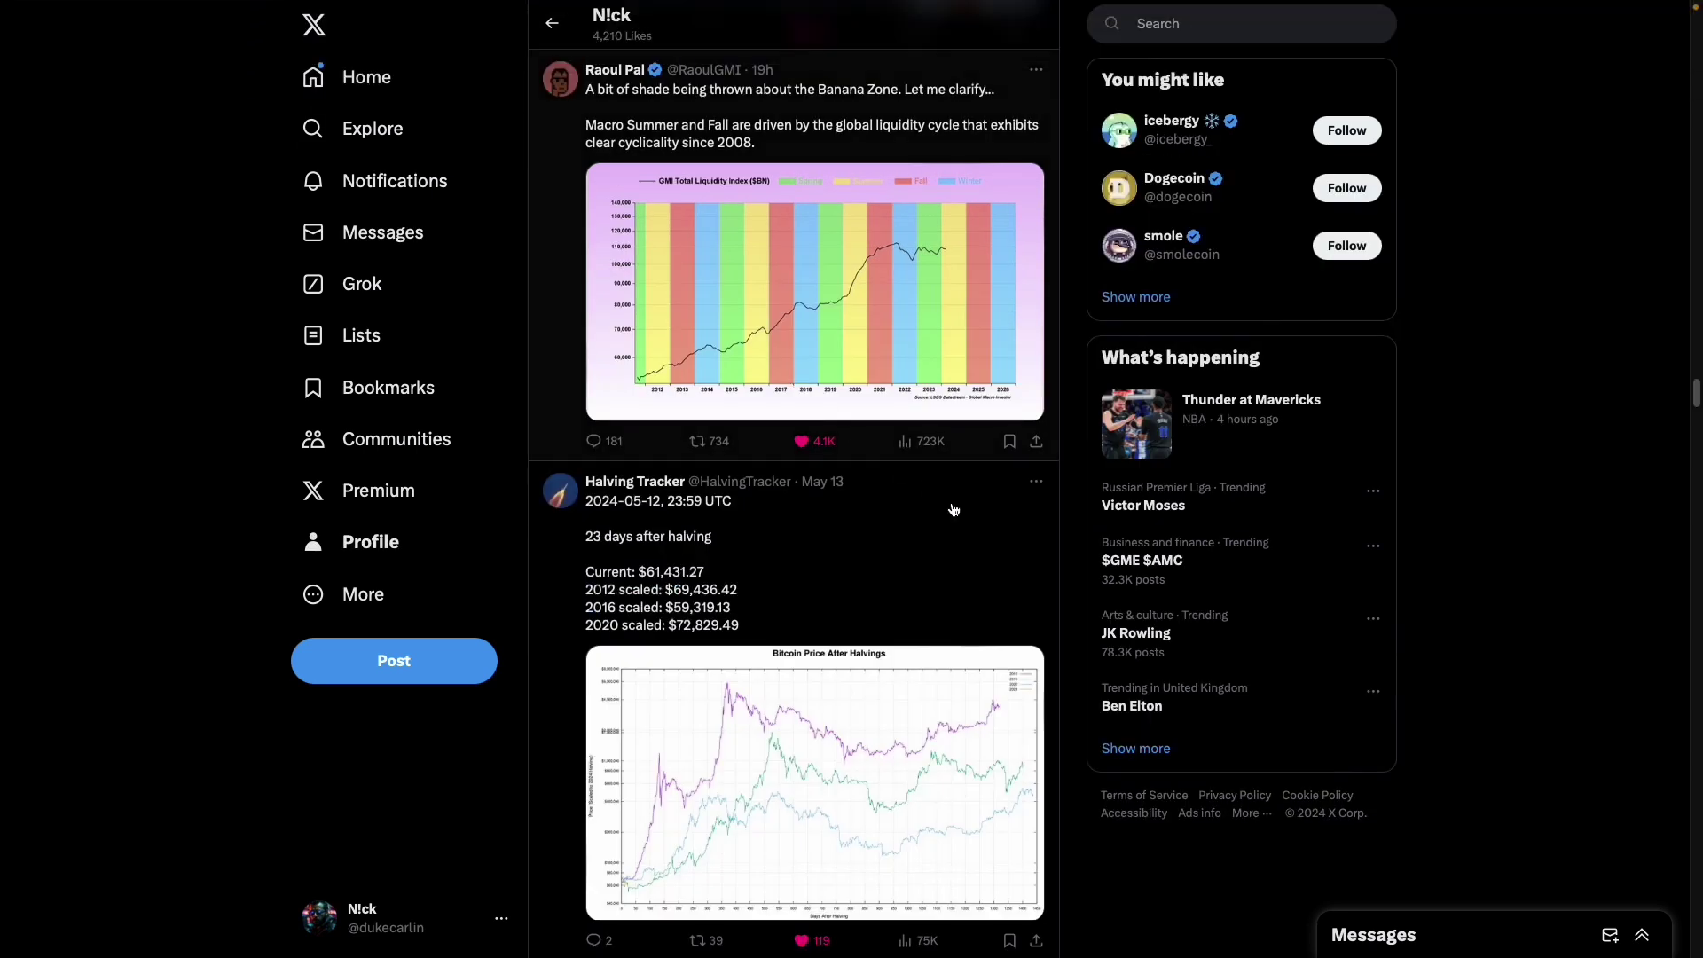
scroll(953, 510, "down", 1)
scroll(955, 509, "down", 3)
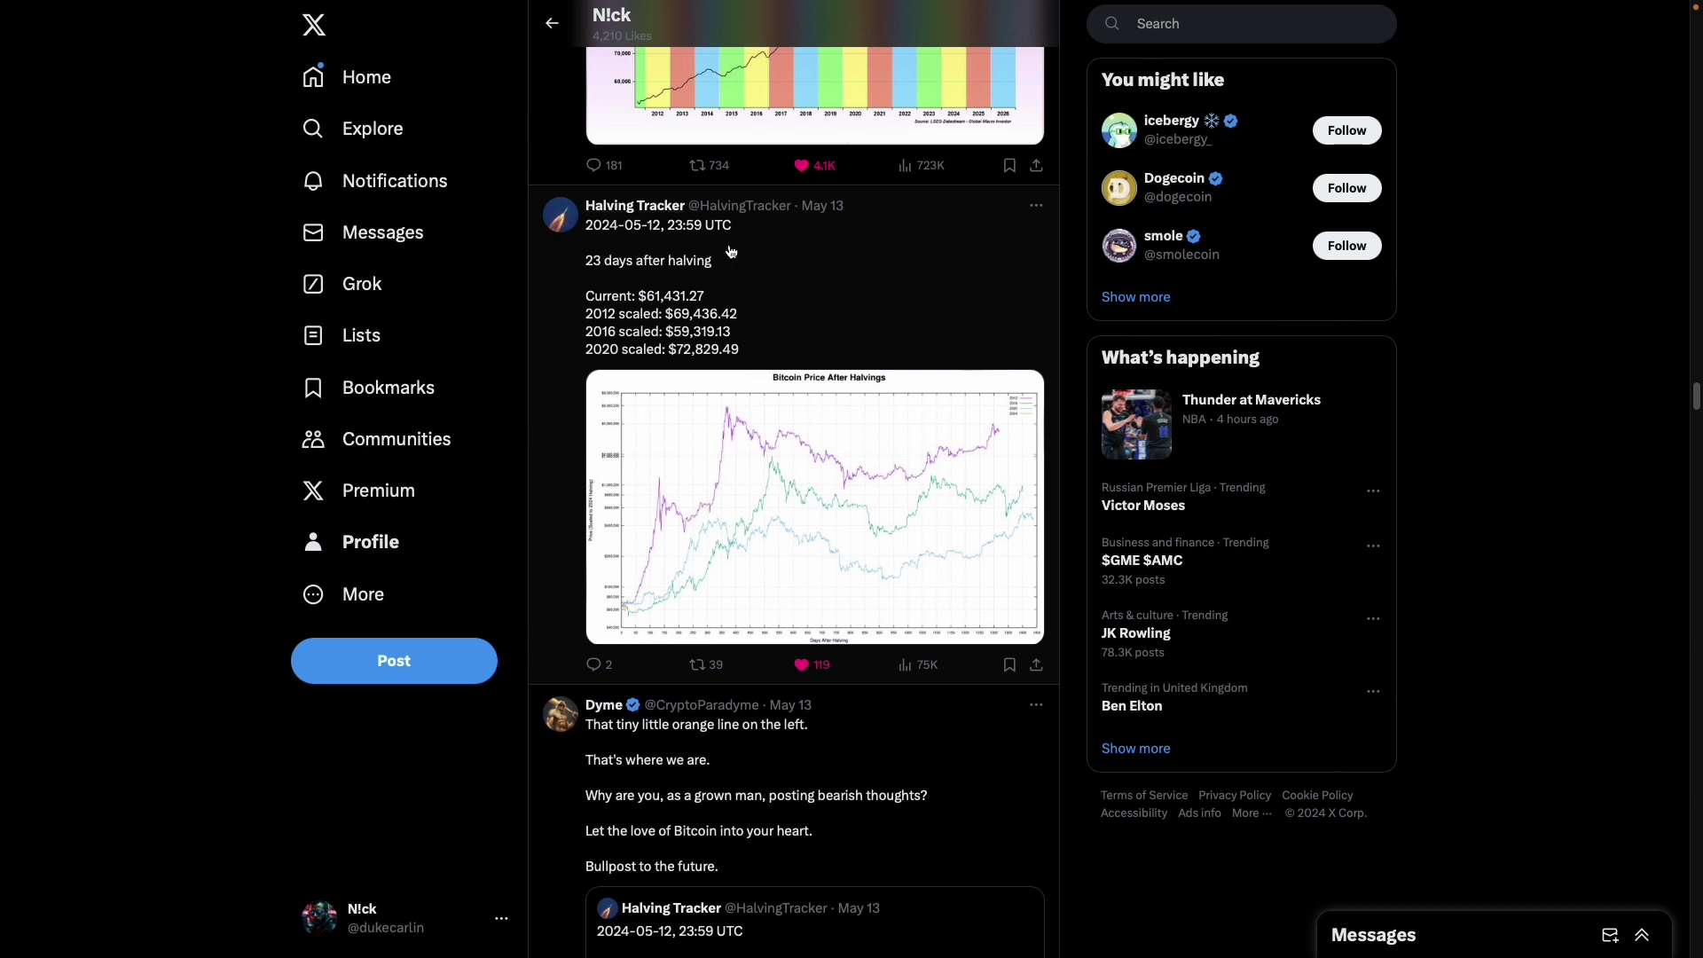
scroll(864, 353, "down", 1)
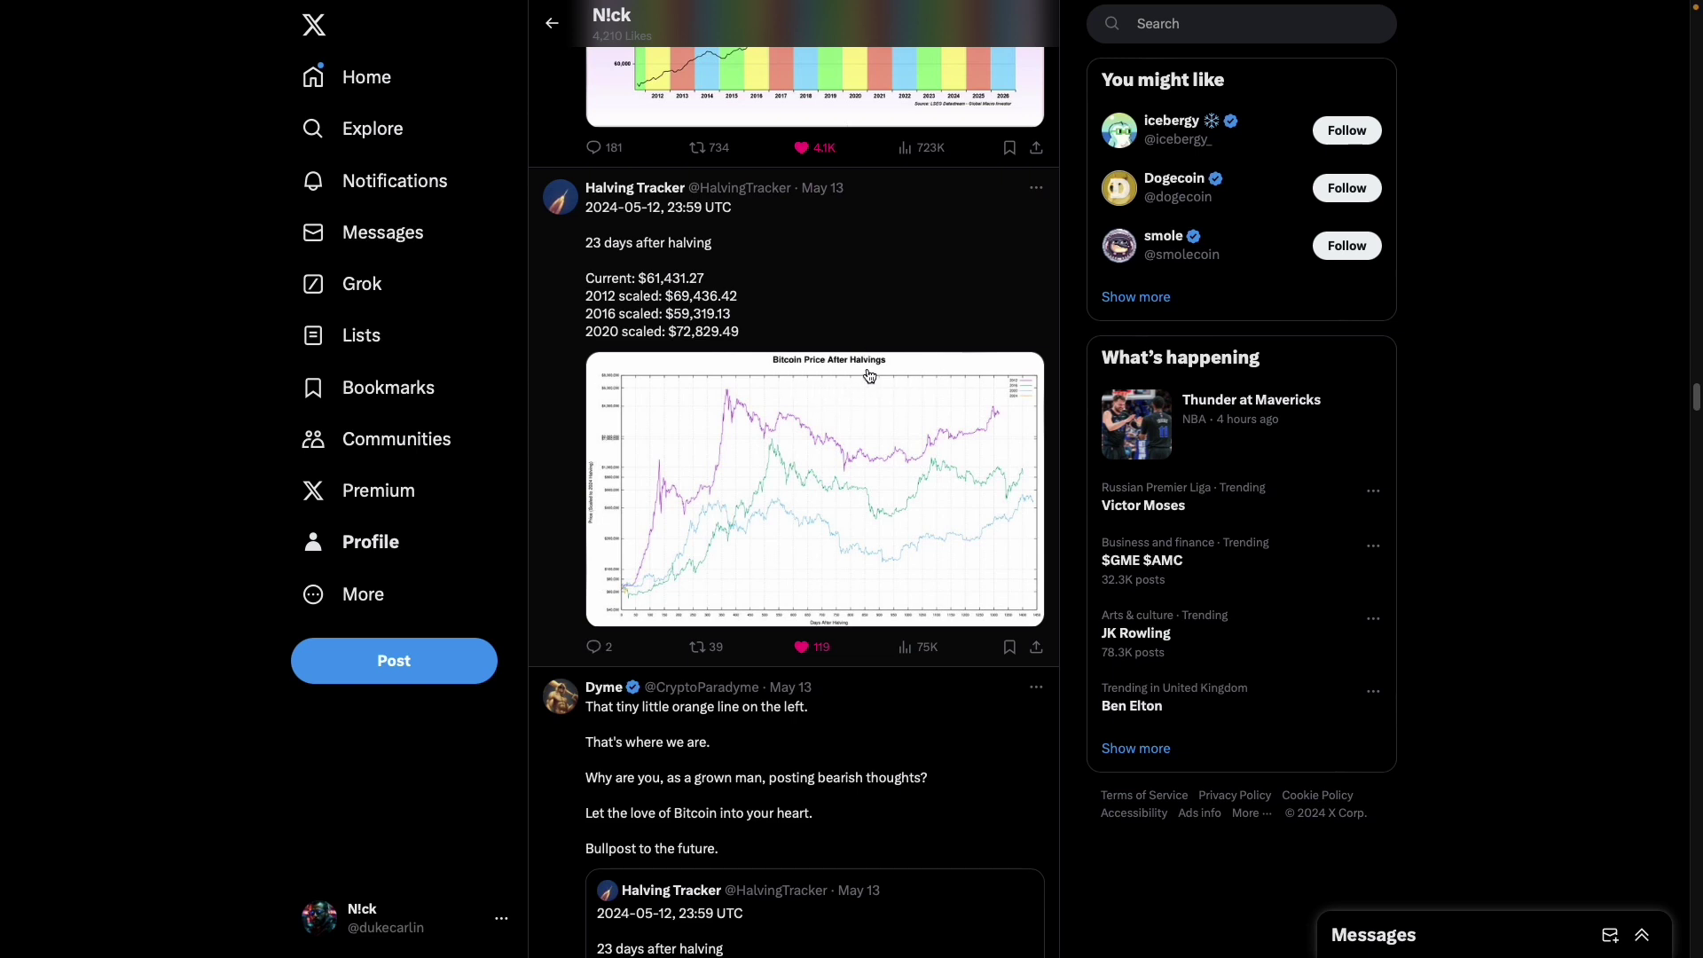
View the Bitcoin Price After Halvings chart enlarged, then close the image viewer
left_click(1056, 477)
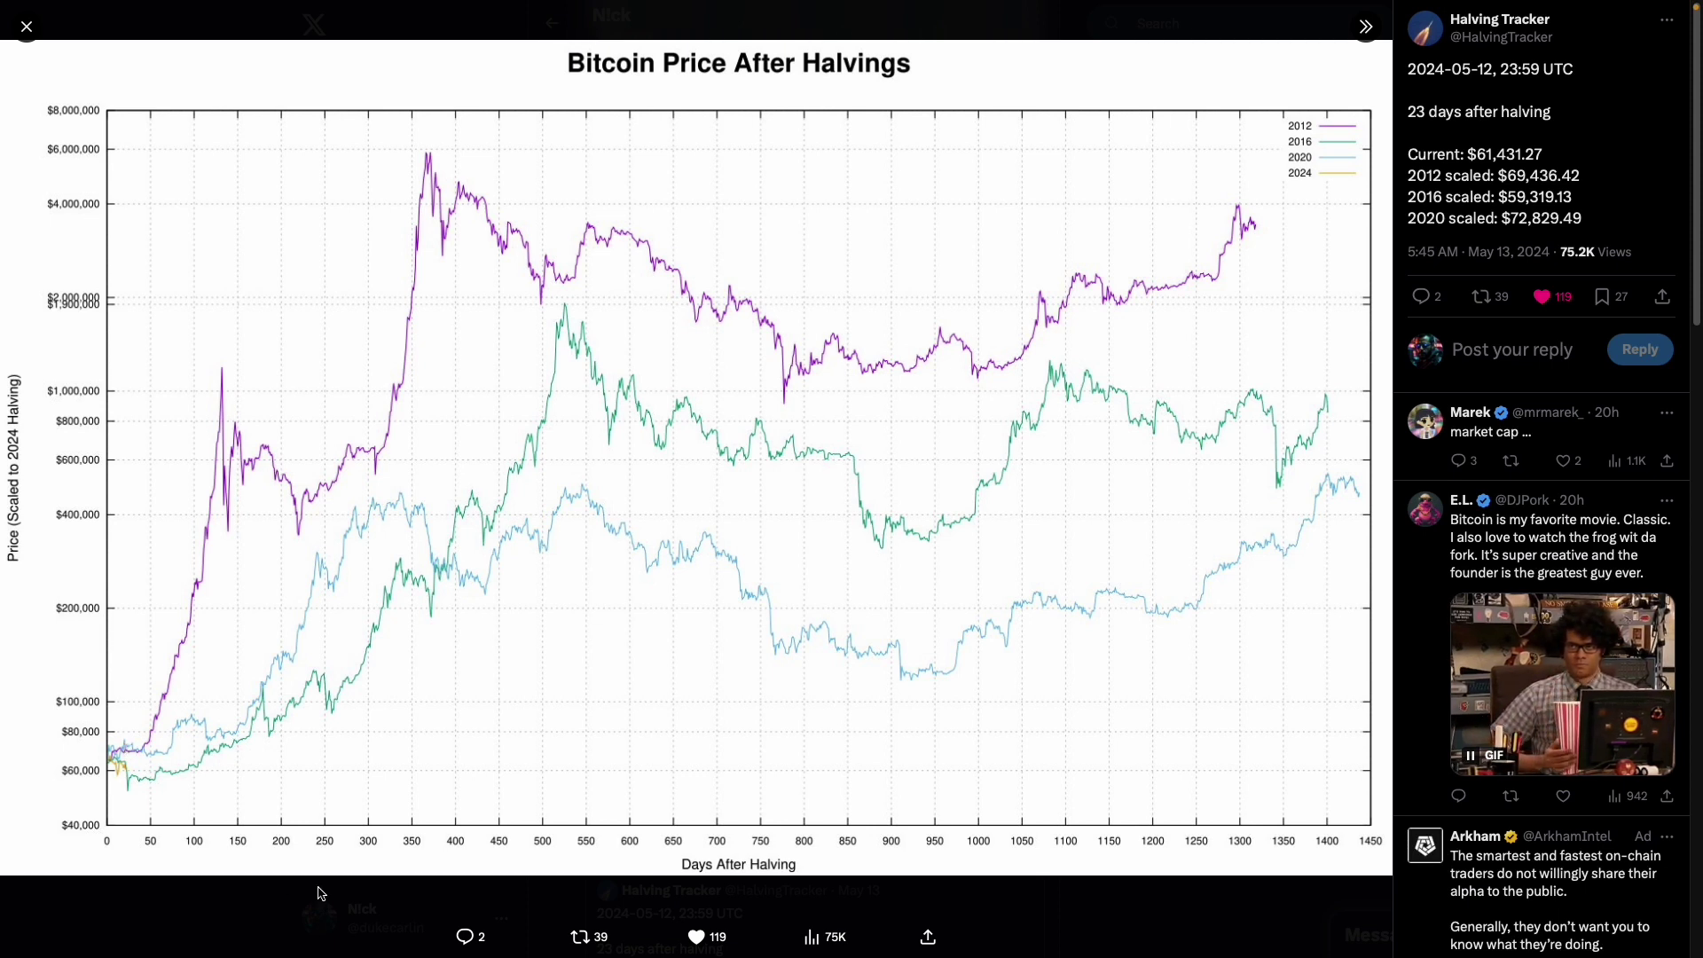
key("Escape")
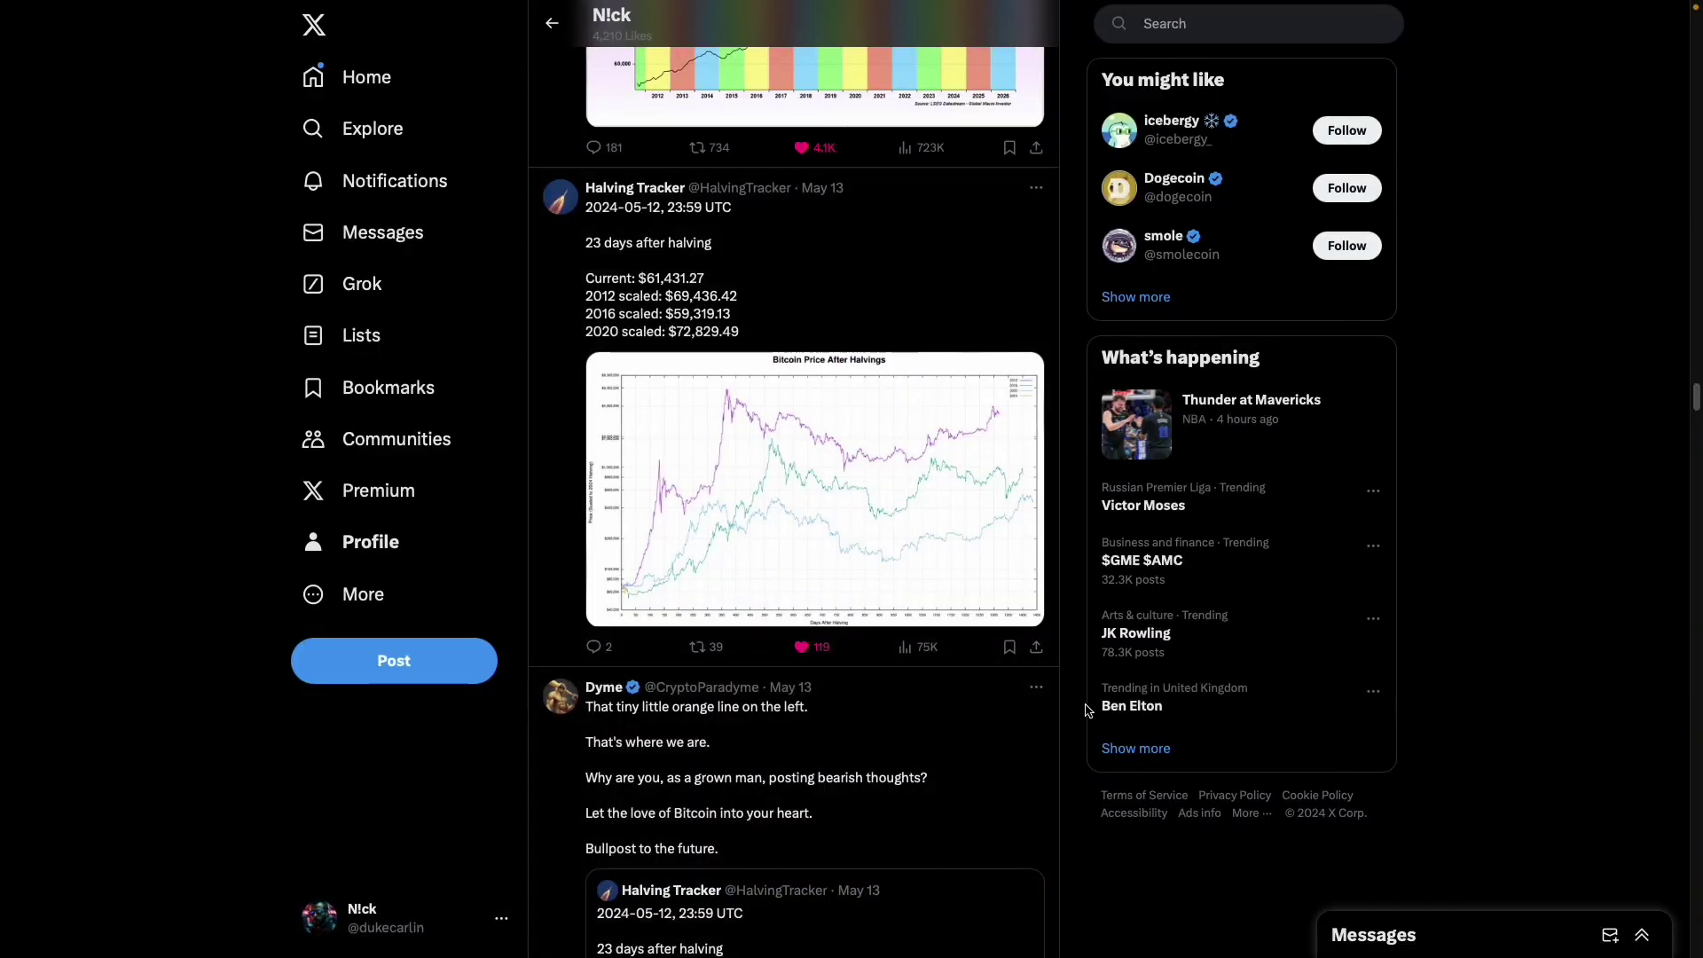
Scroll past the Raoul Pal and Halving Tracker posts, then switch to TradingView's Economic Calendar
scroll(1089, 709, "up", 3)
scroll(1090, 706, "up", 1)
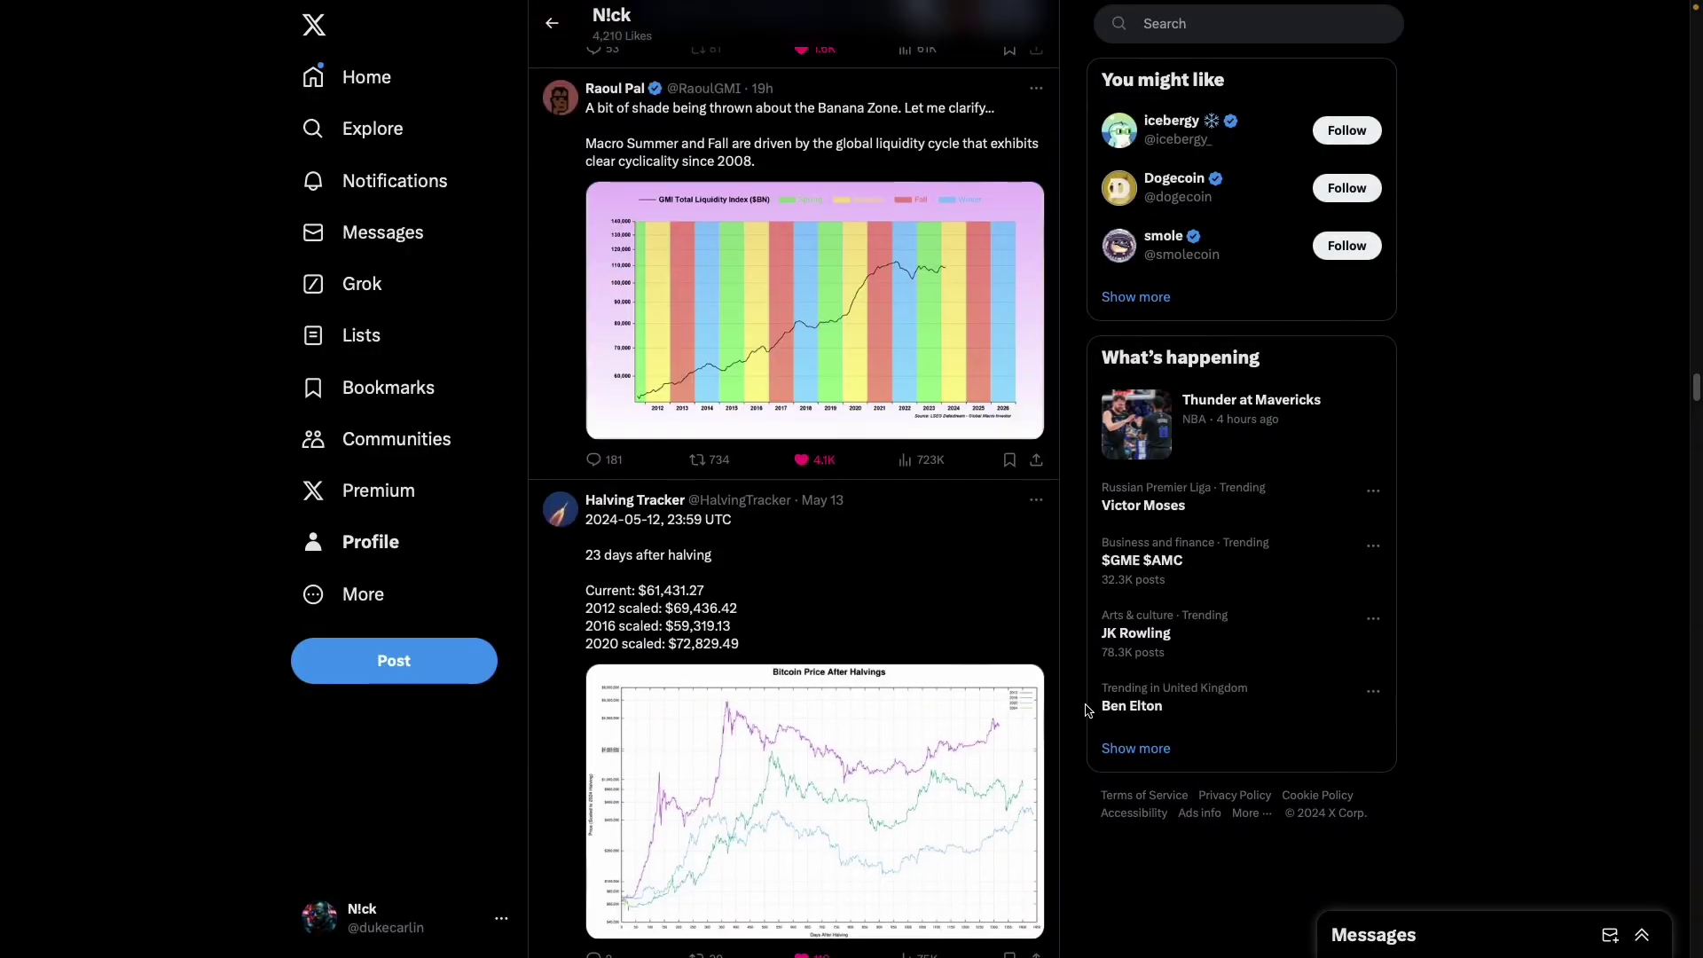
scroll(1090, 706, "down", 2)
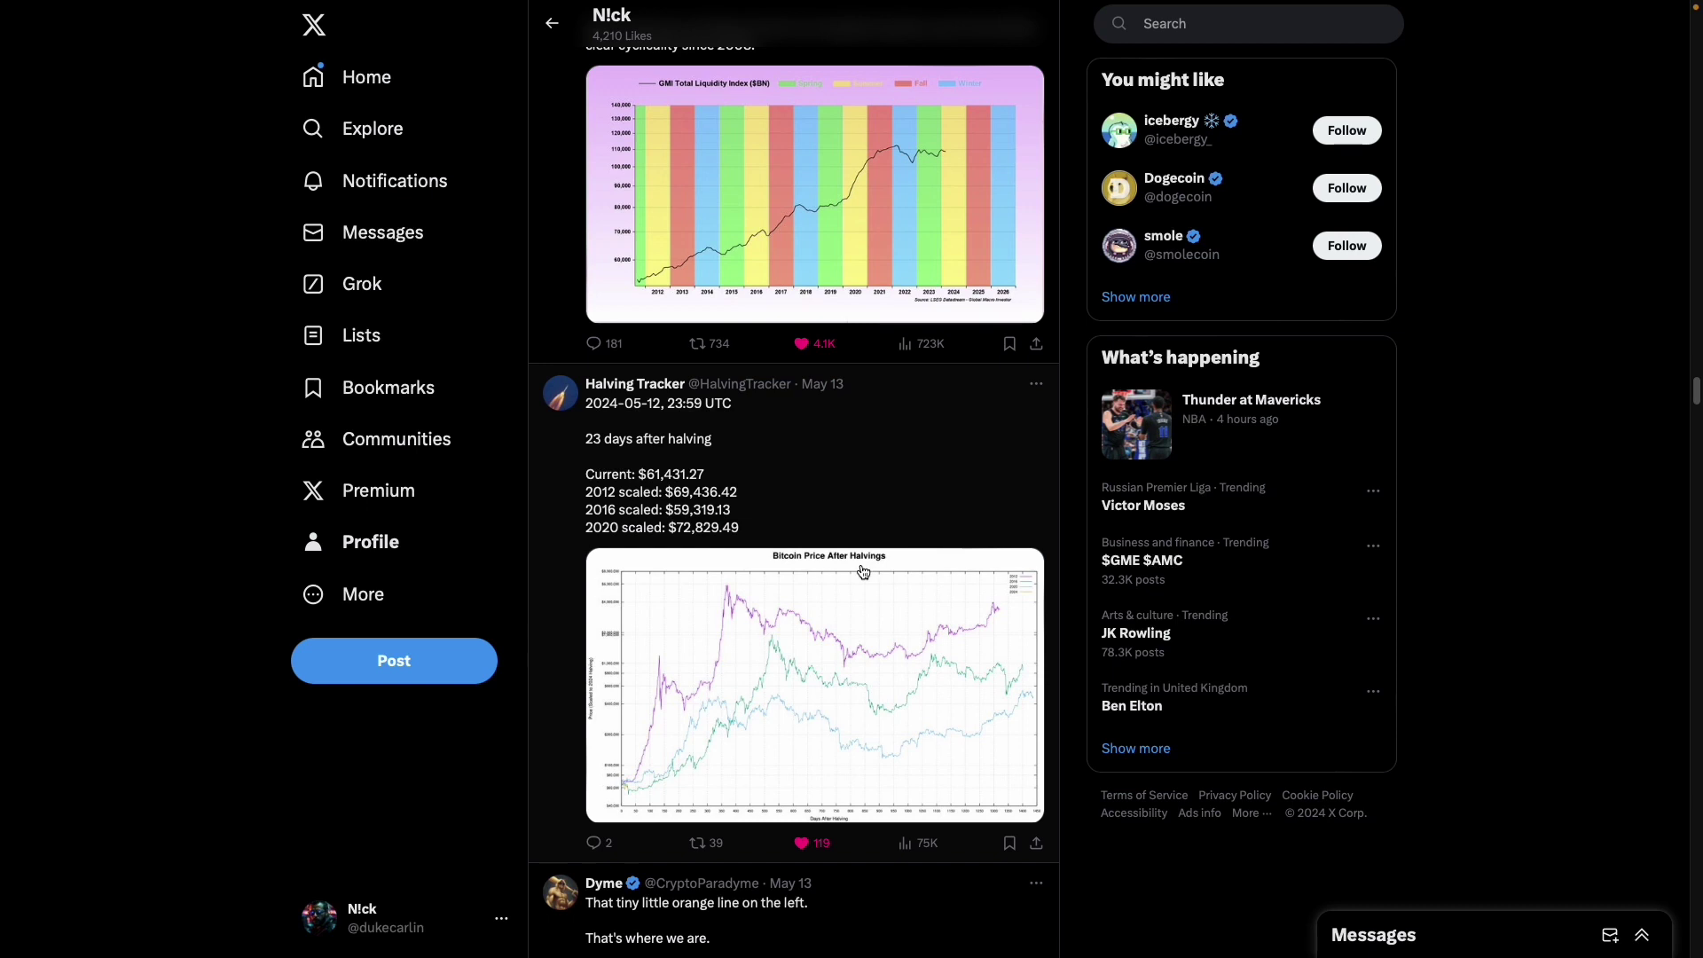
scroll(863, 573, "up", 1)
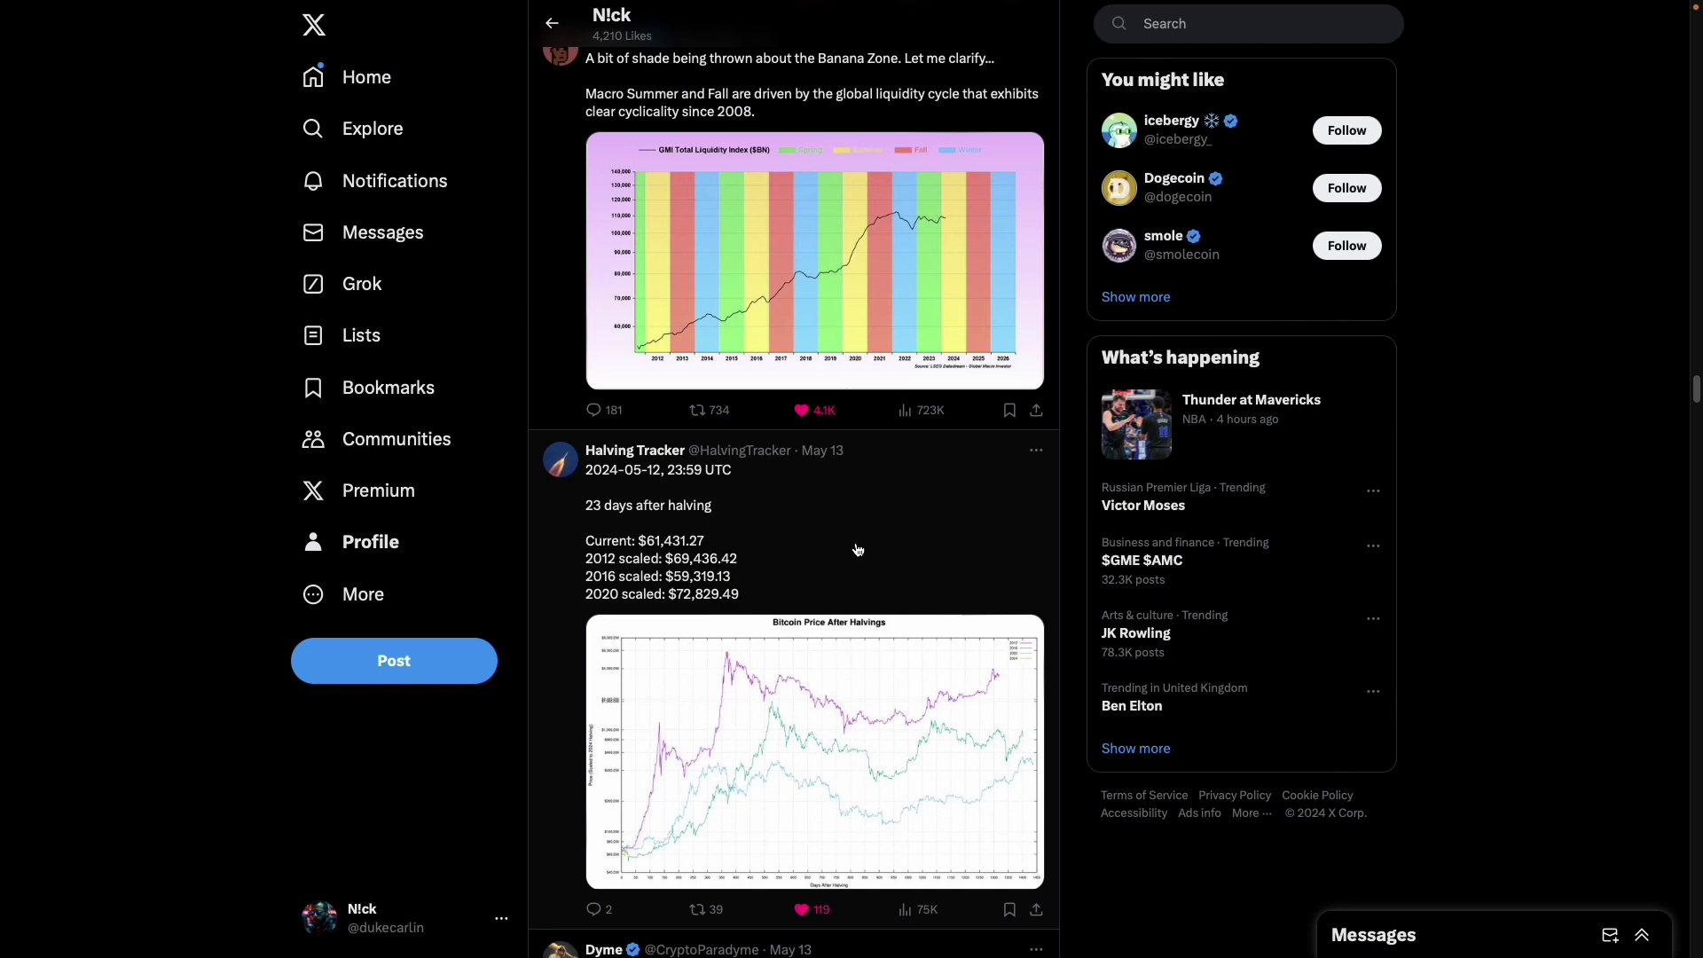
scroll(858, 550, "up", 7)
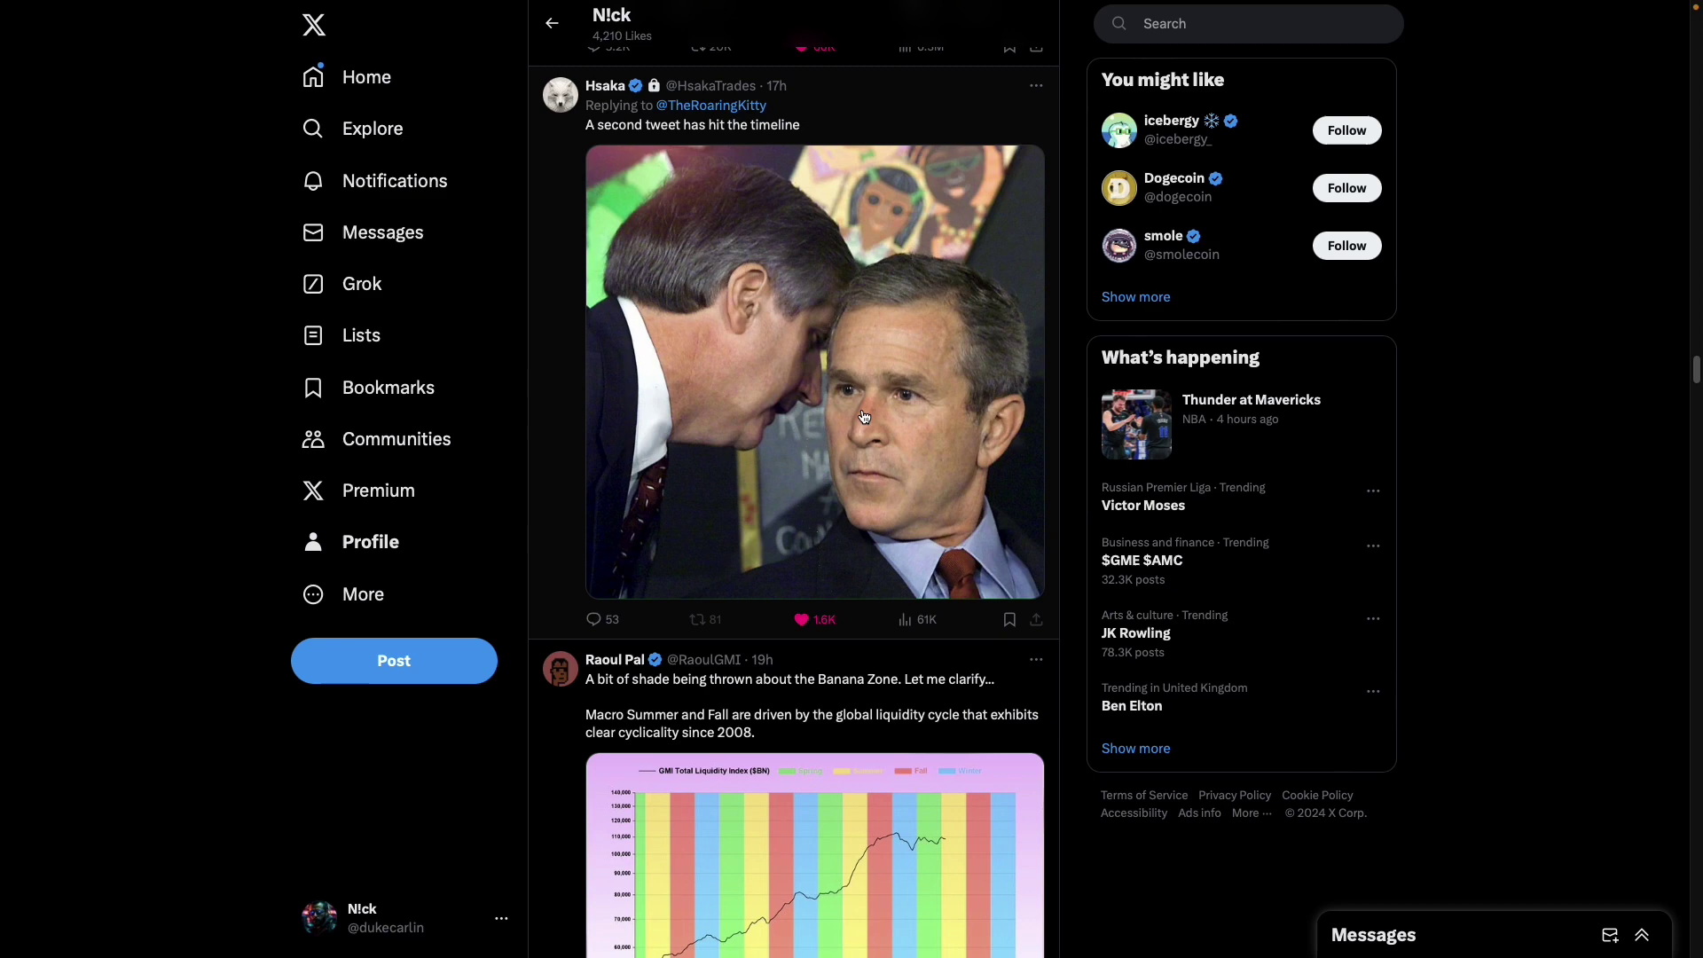
scroll(864, 417, "down", 7)
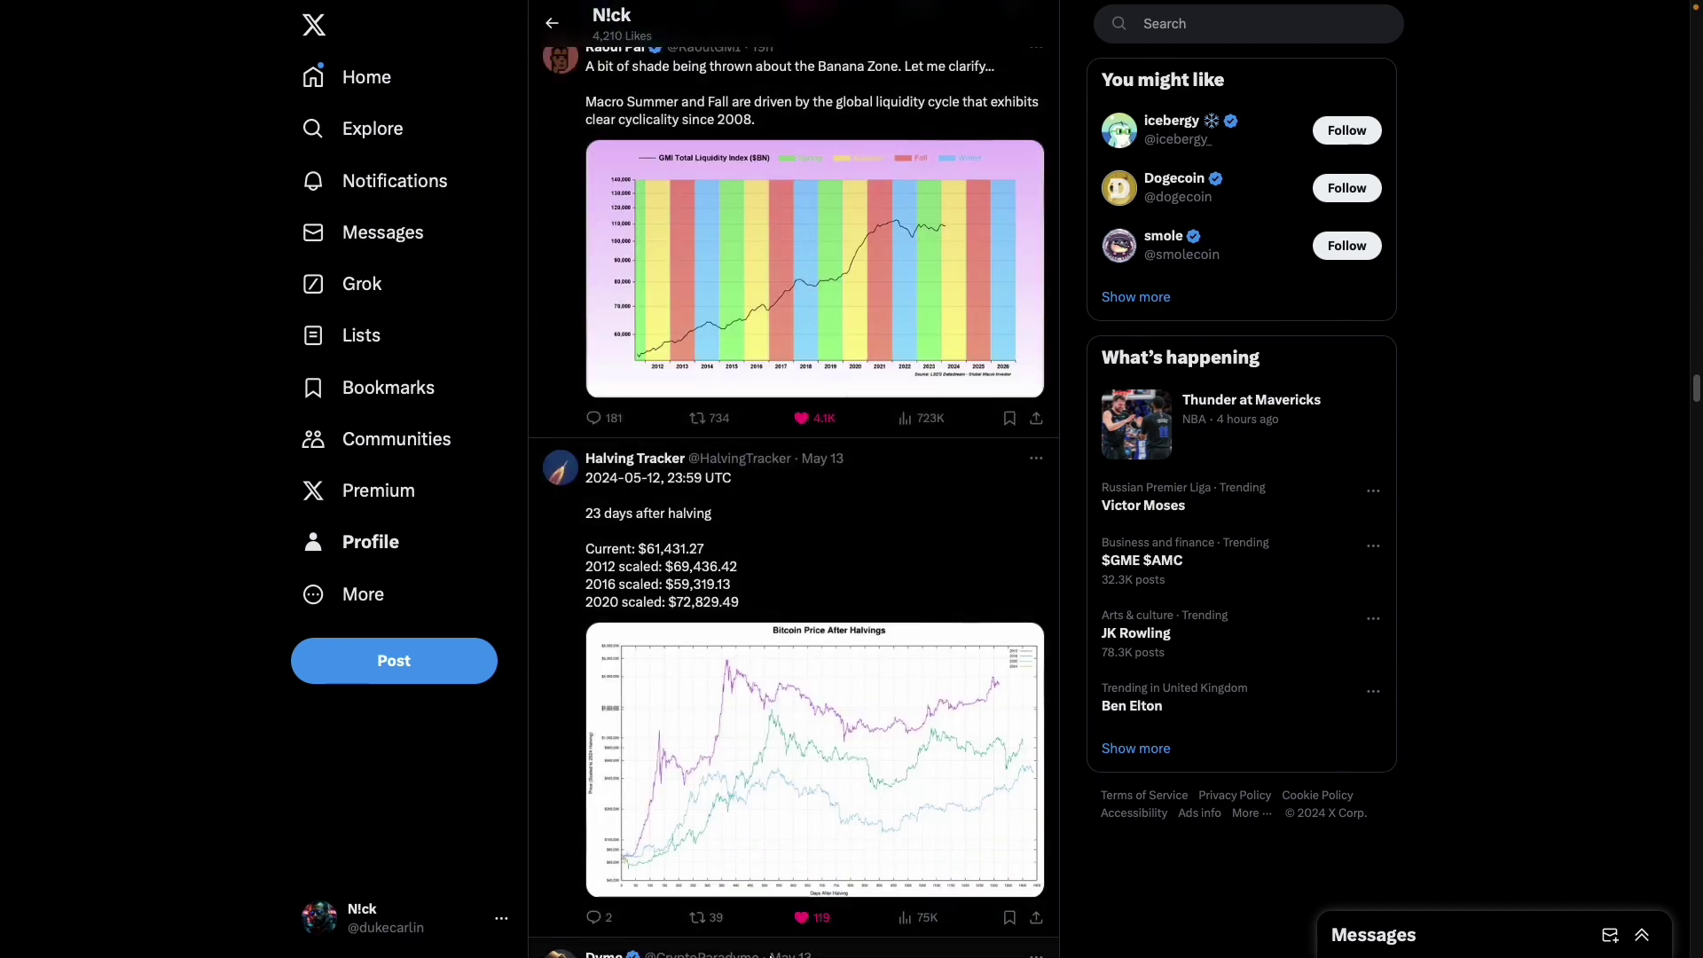
left_click(753, 929)
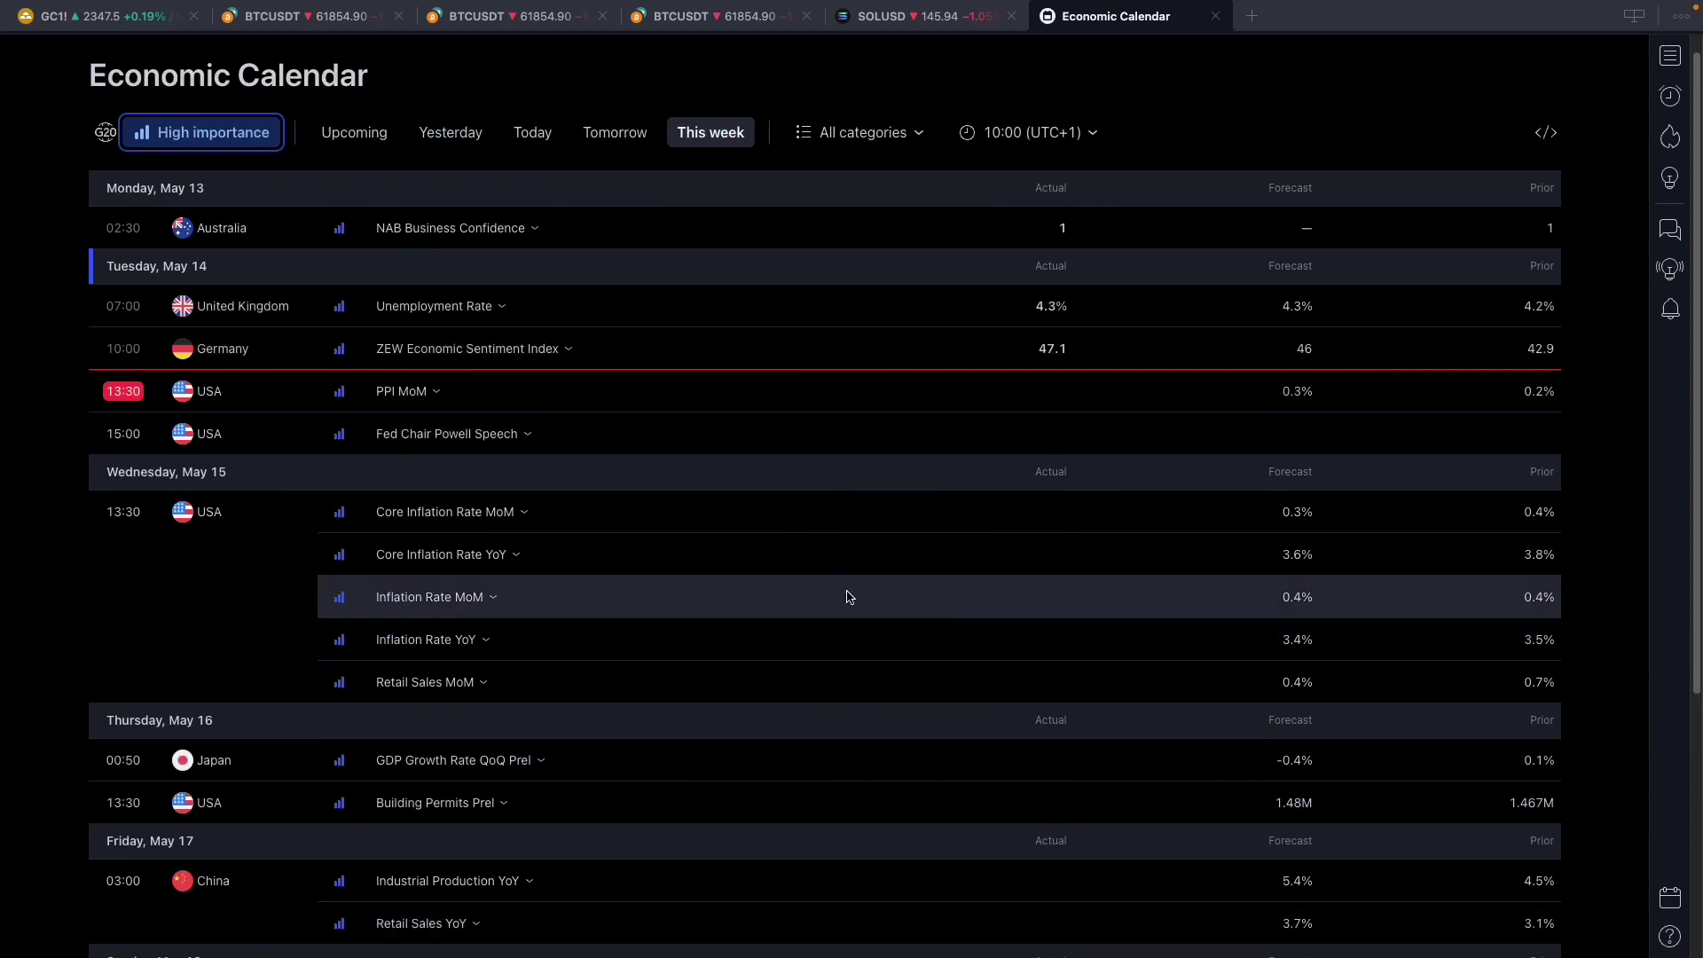
Review this week's high-importance events, including US PPI MoM and Fed Chair Powell's speech
scroll(849, 593, "down", 2)
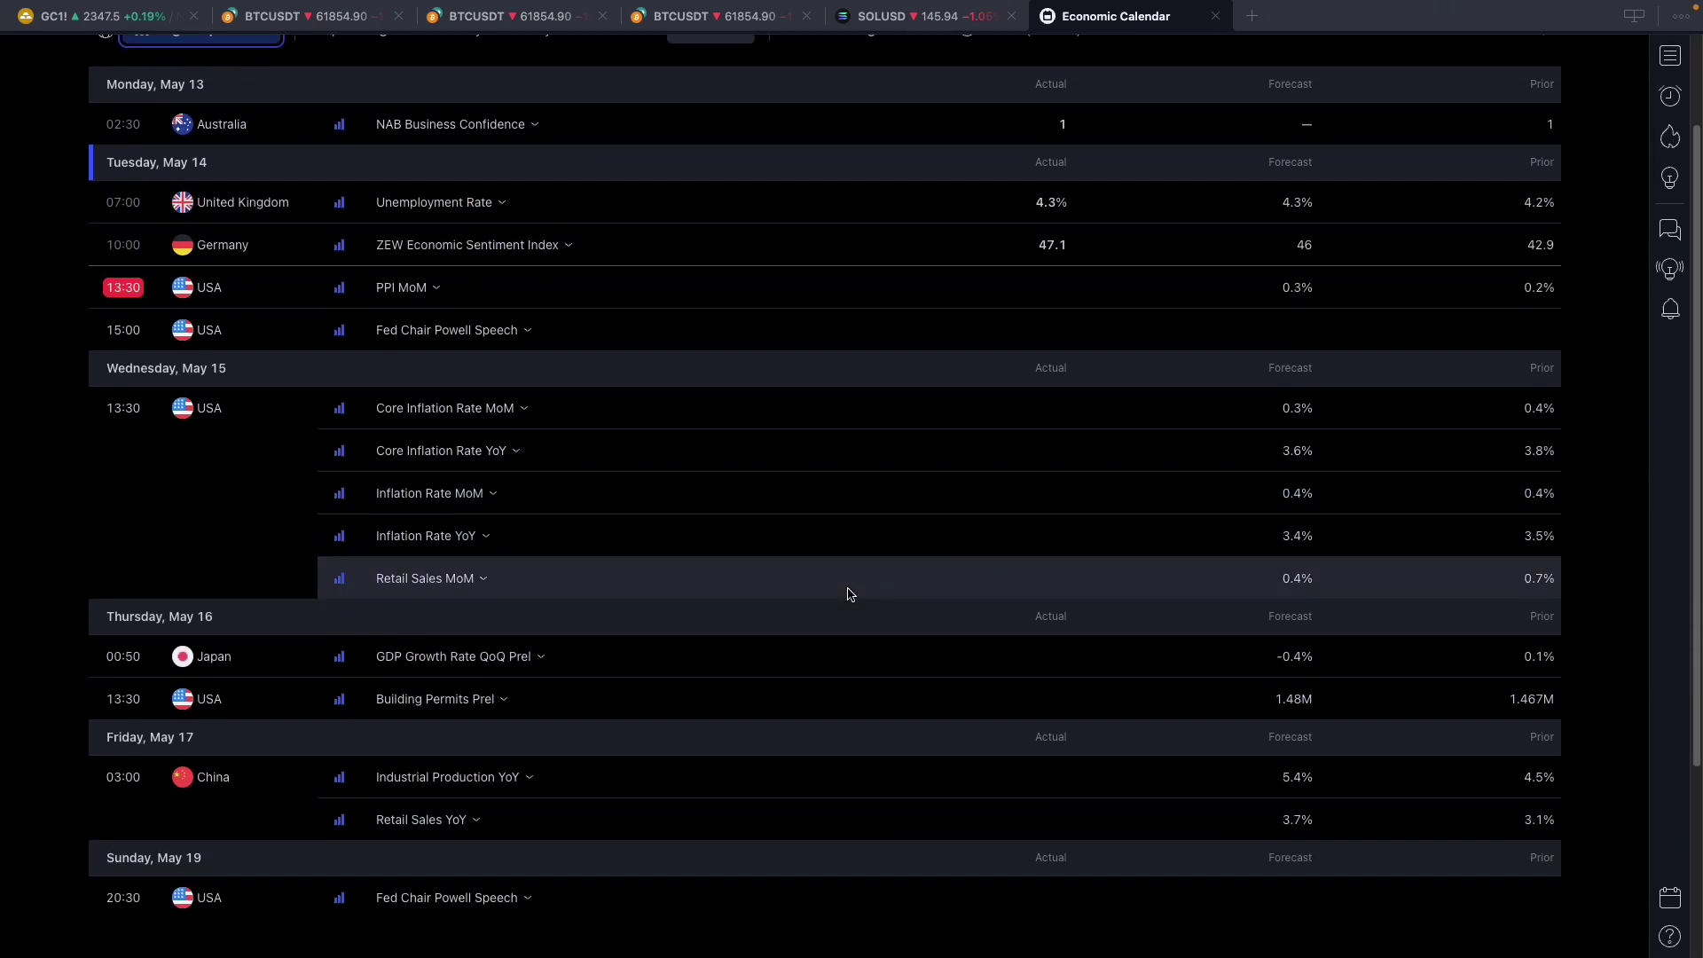
scroll(849, 593, "down", 2)
scroll(849, 593, "up", 3)
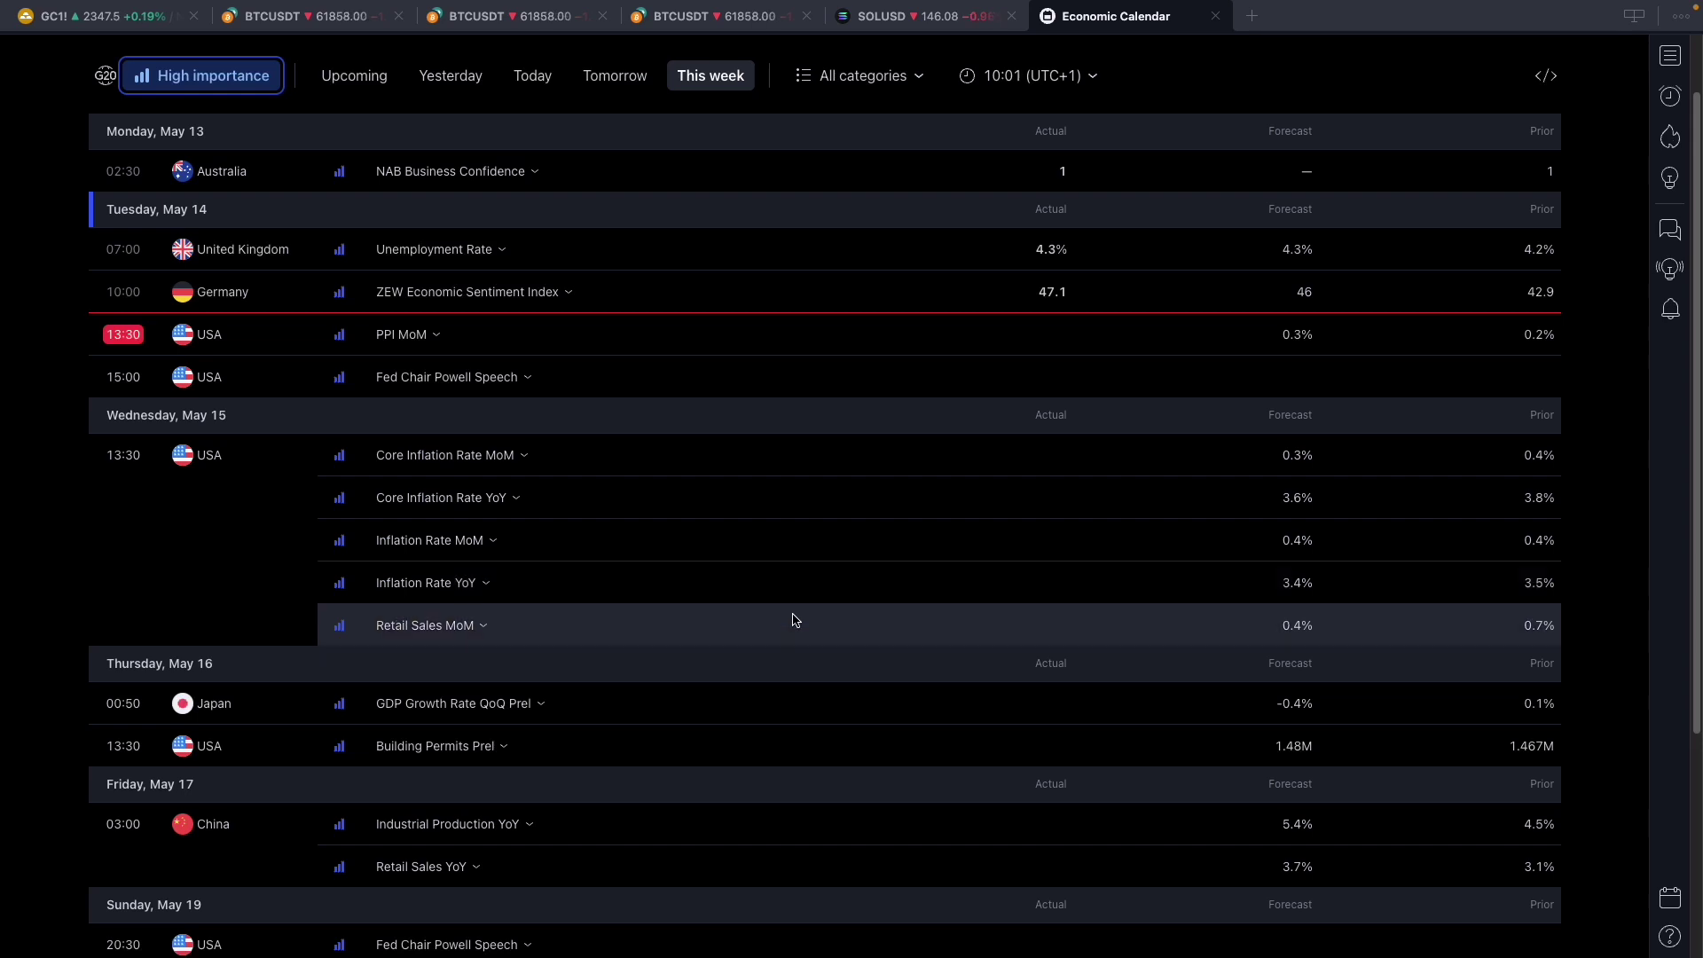
scroll(780, 635, "down", 1)
scroll(782, 635, "down", 1)
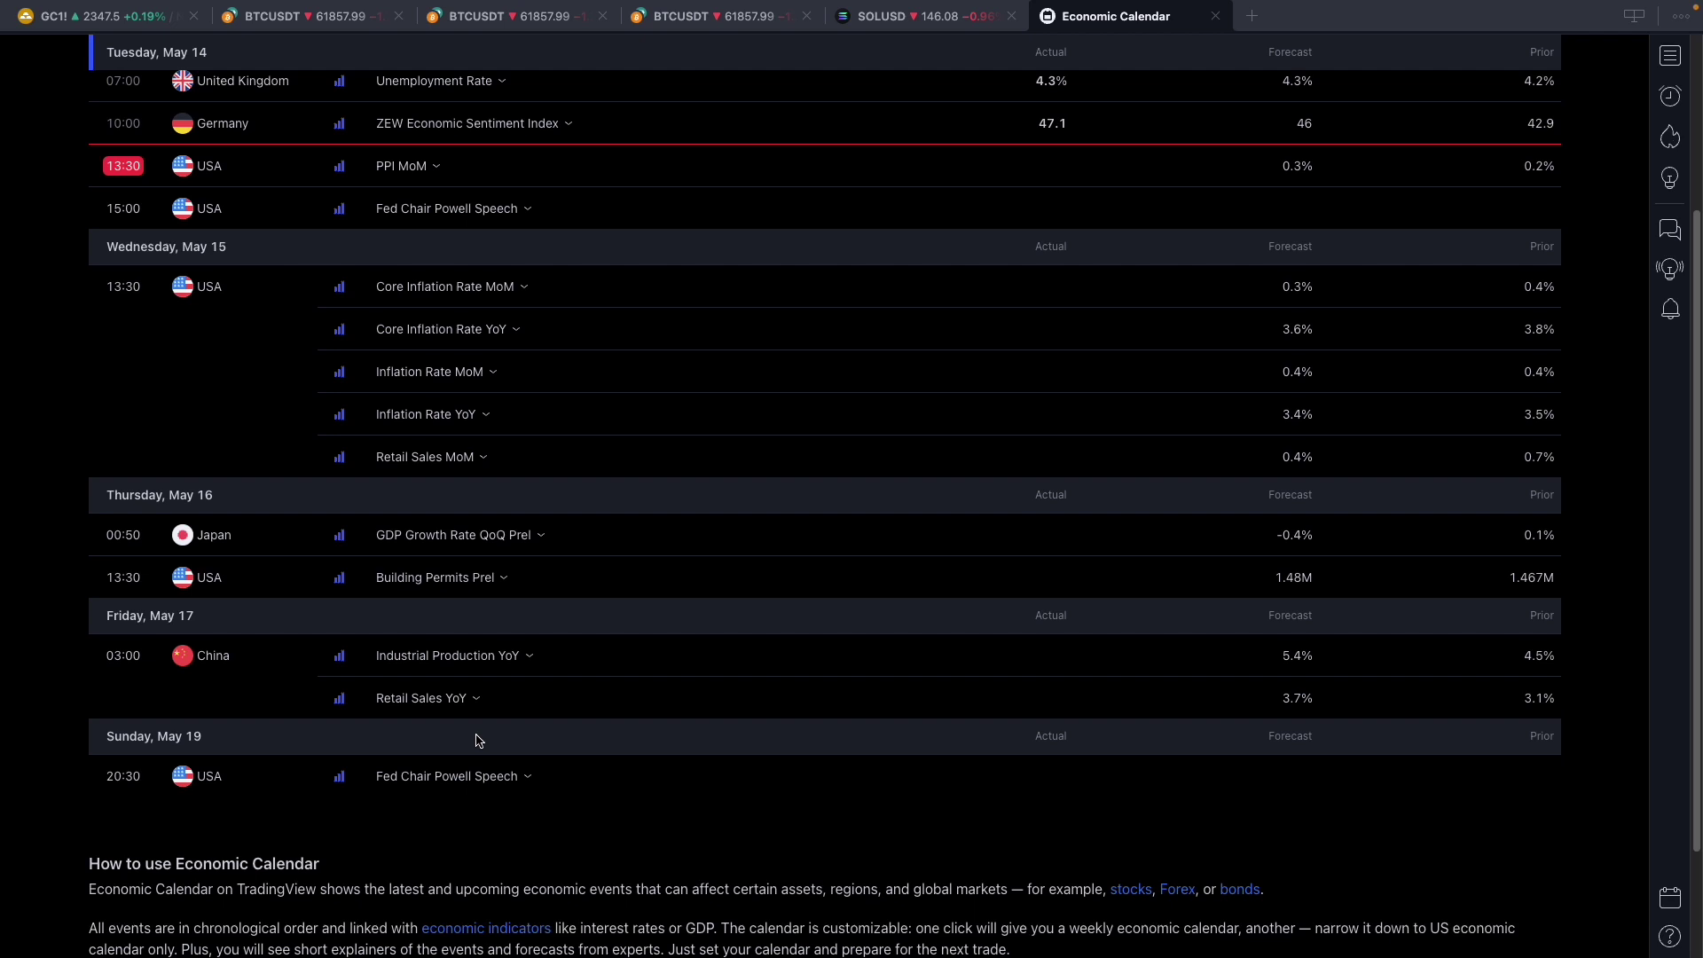
scroll(741, 707, "up", 1)
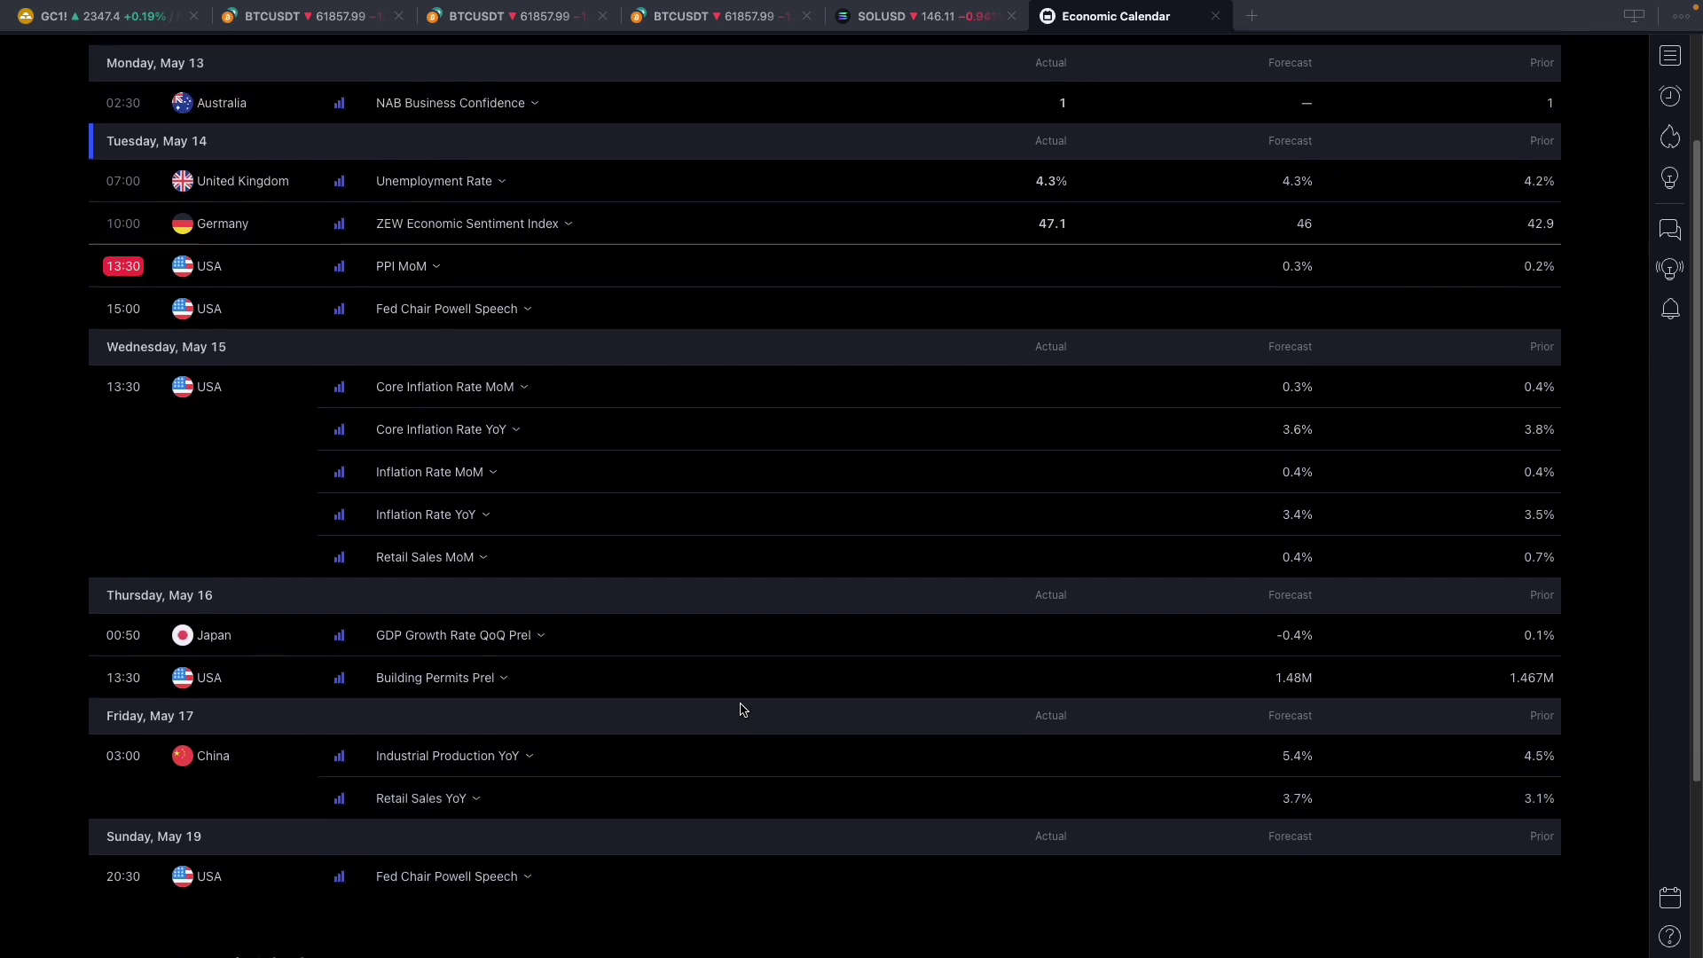
scroll(742, 707, "up", 2)
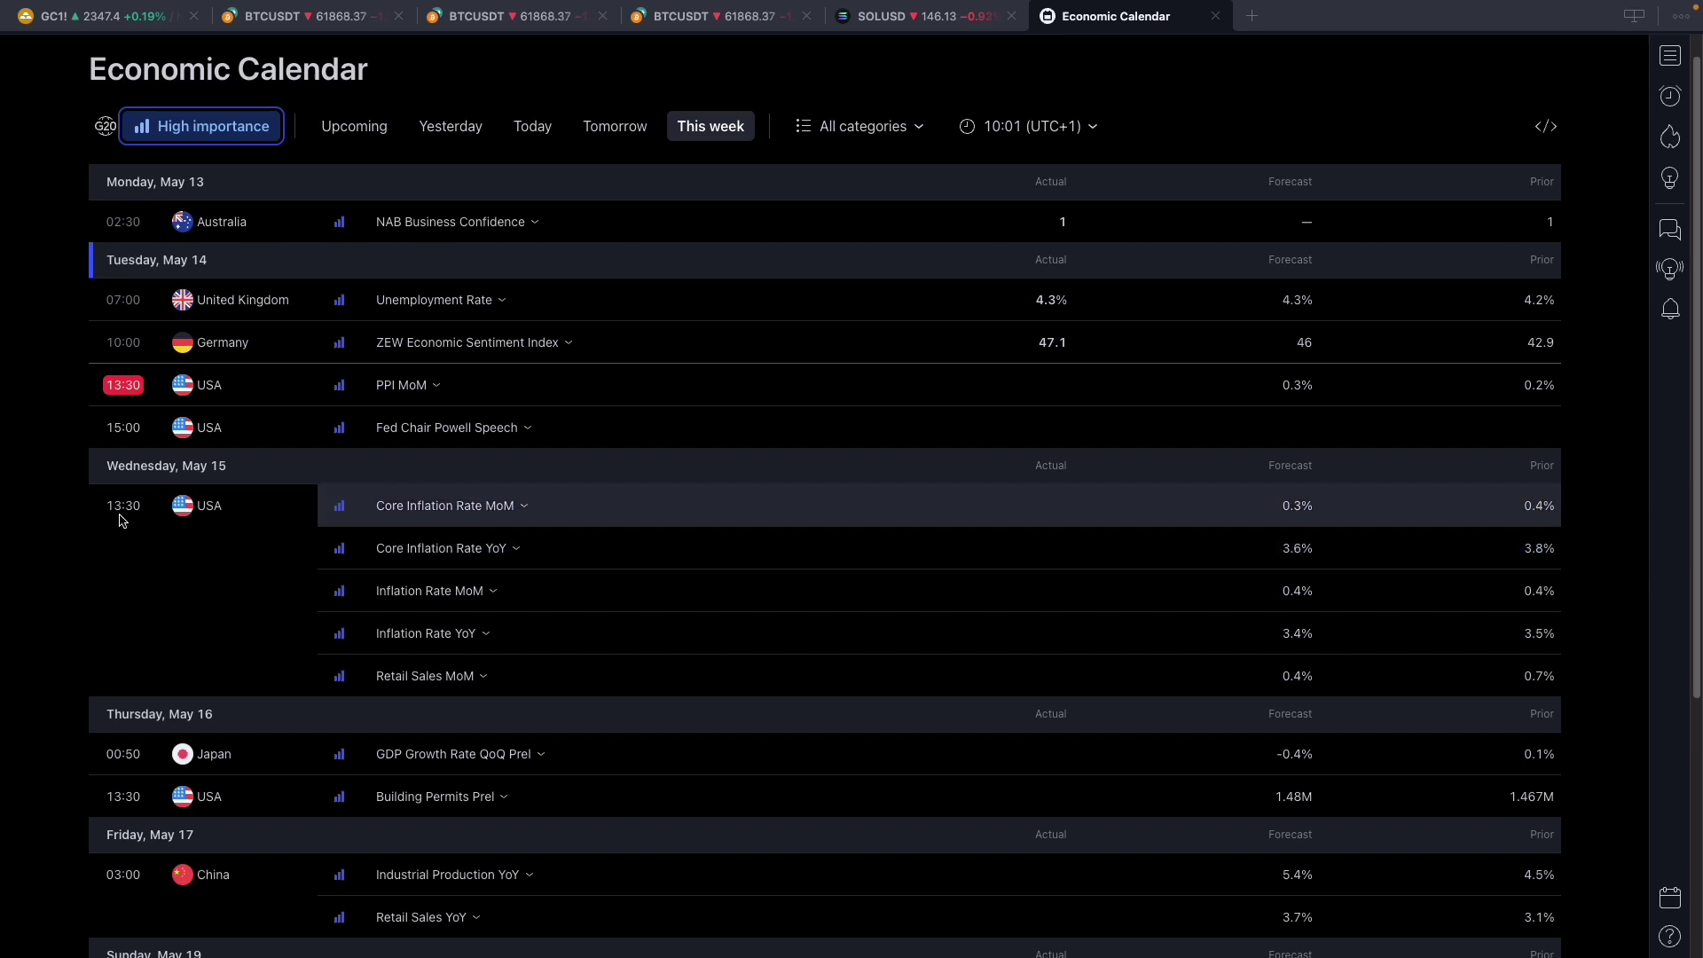
mouse_move(119, 514)
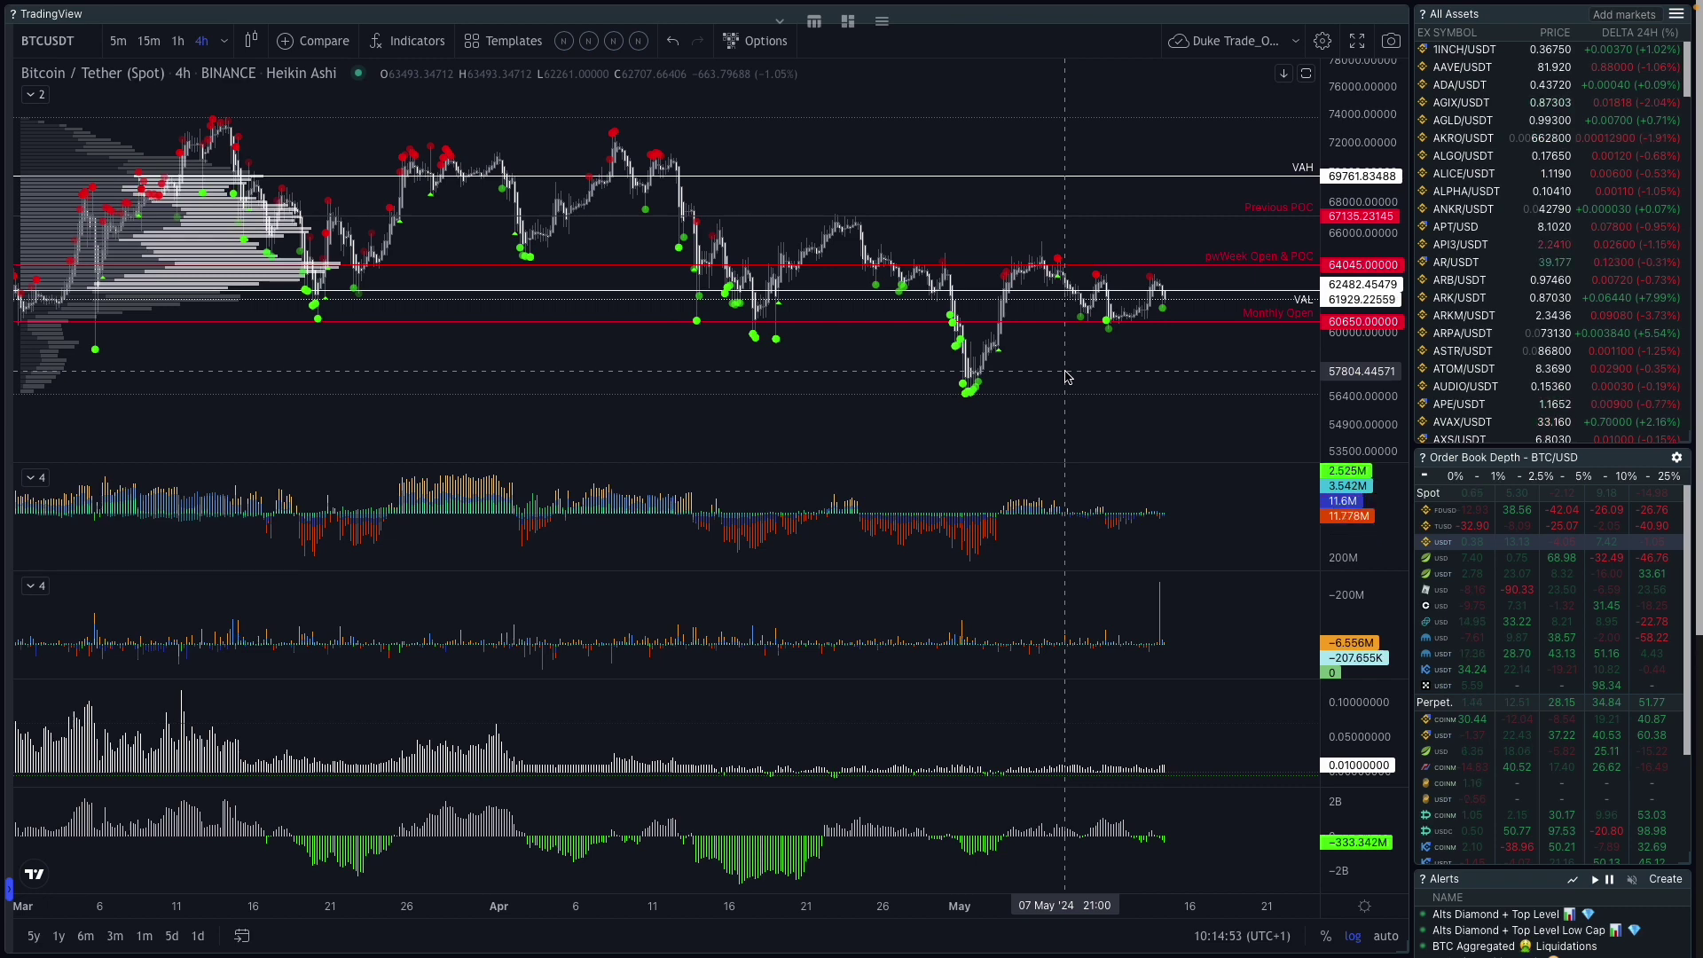
left_click_drag(1067, 376, 1081, 371)
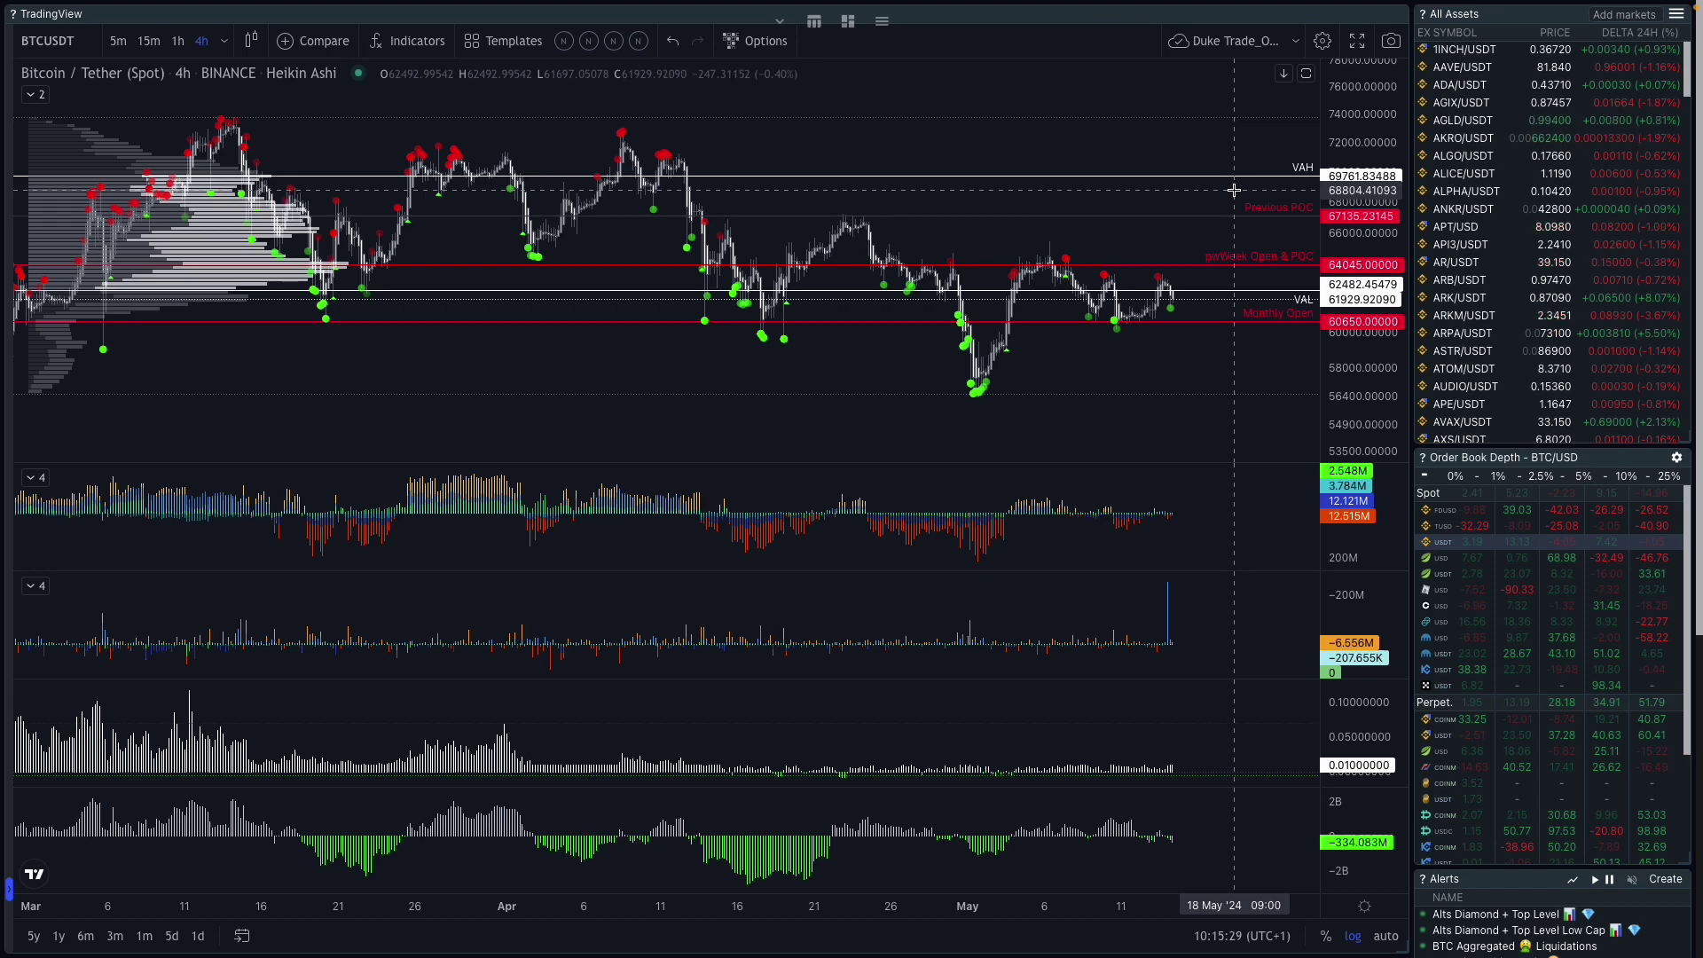
left_click_drag(1222, 321, 1216, 324)
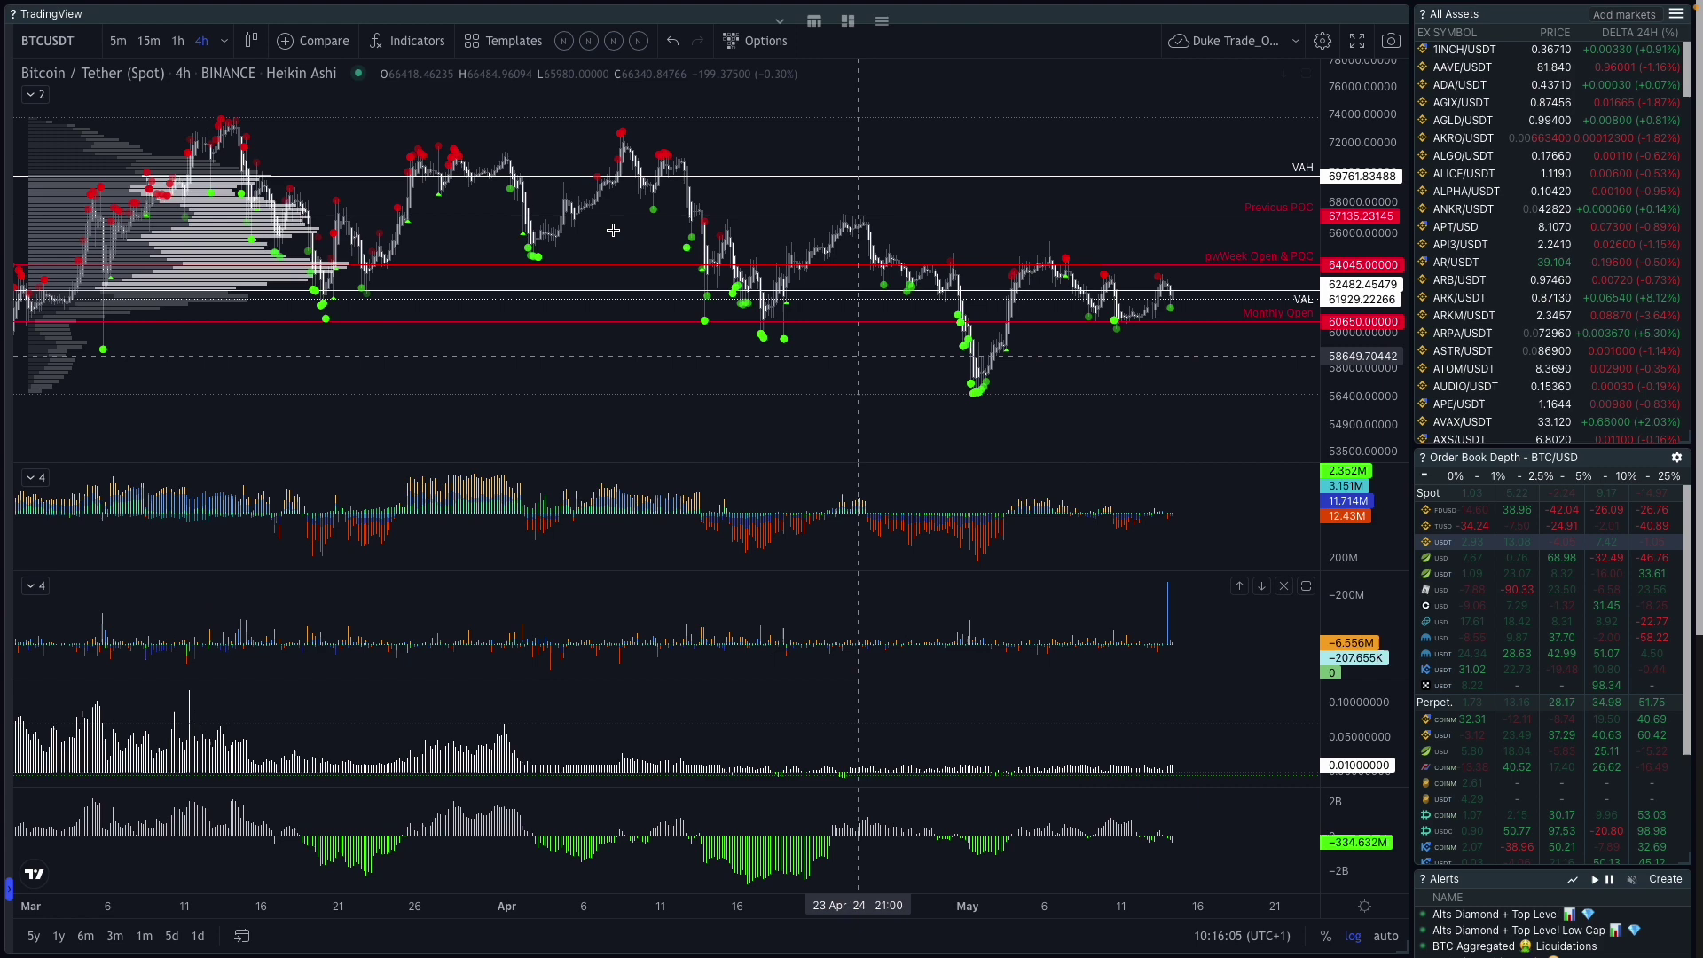
Switch BTCUSDT to 1-hour and inspect Volume By Side settings, cancelling without changes
left_click(177, 41)
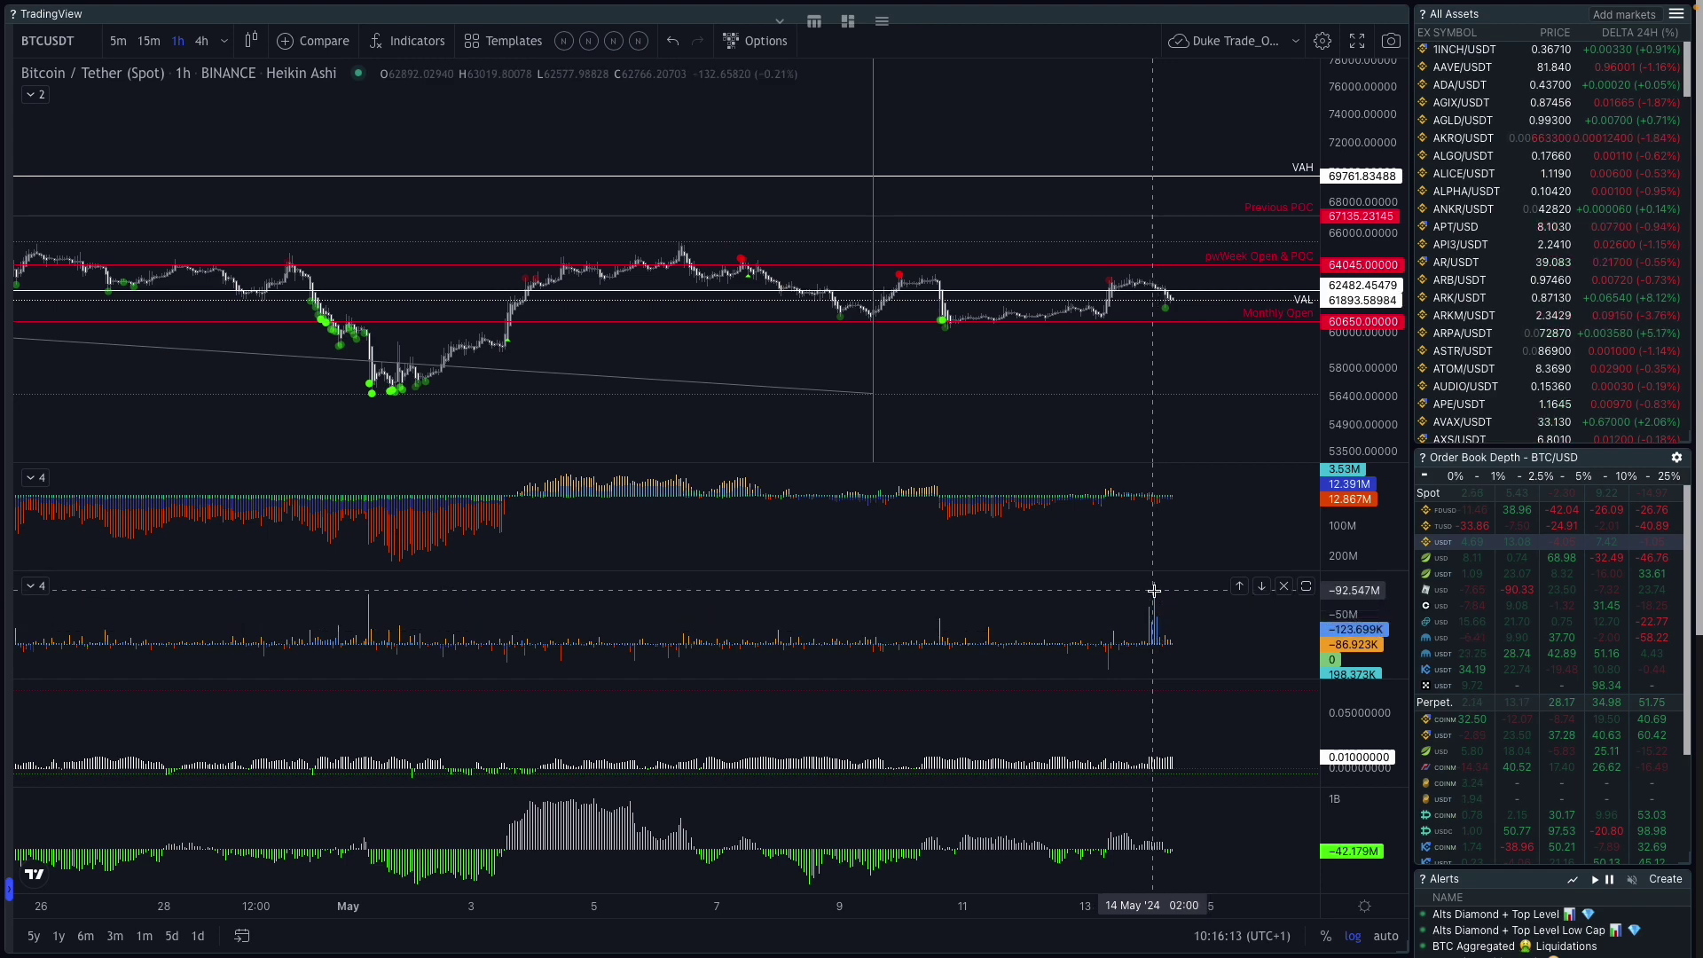
left_click(30, 585)
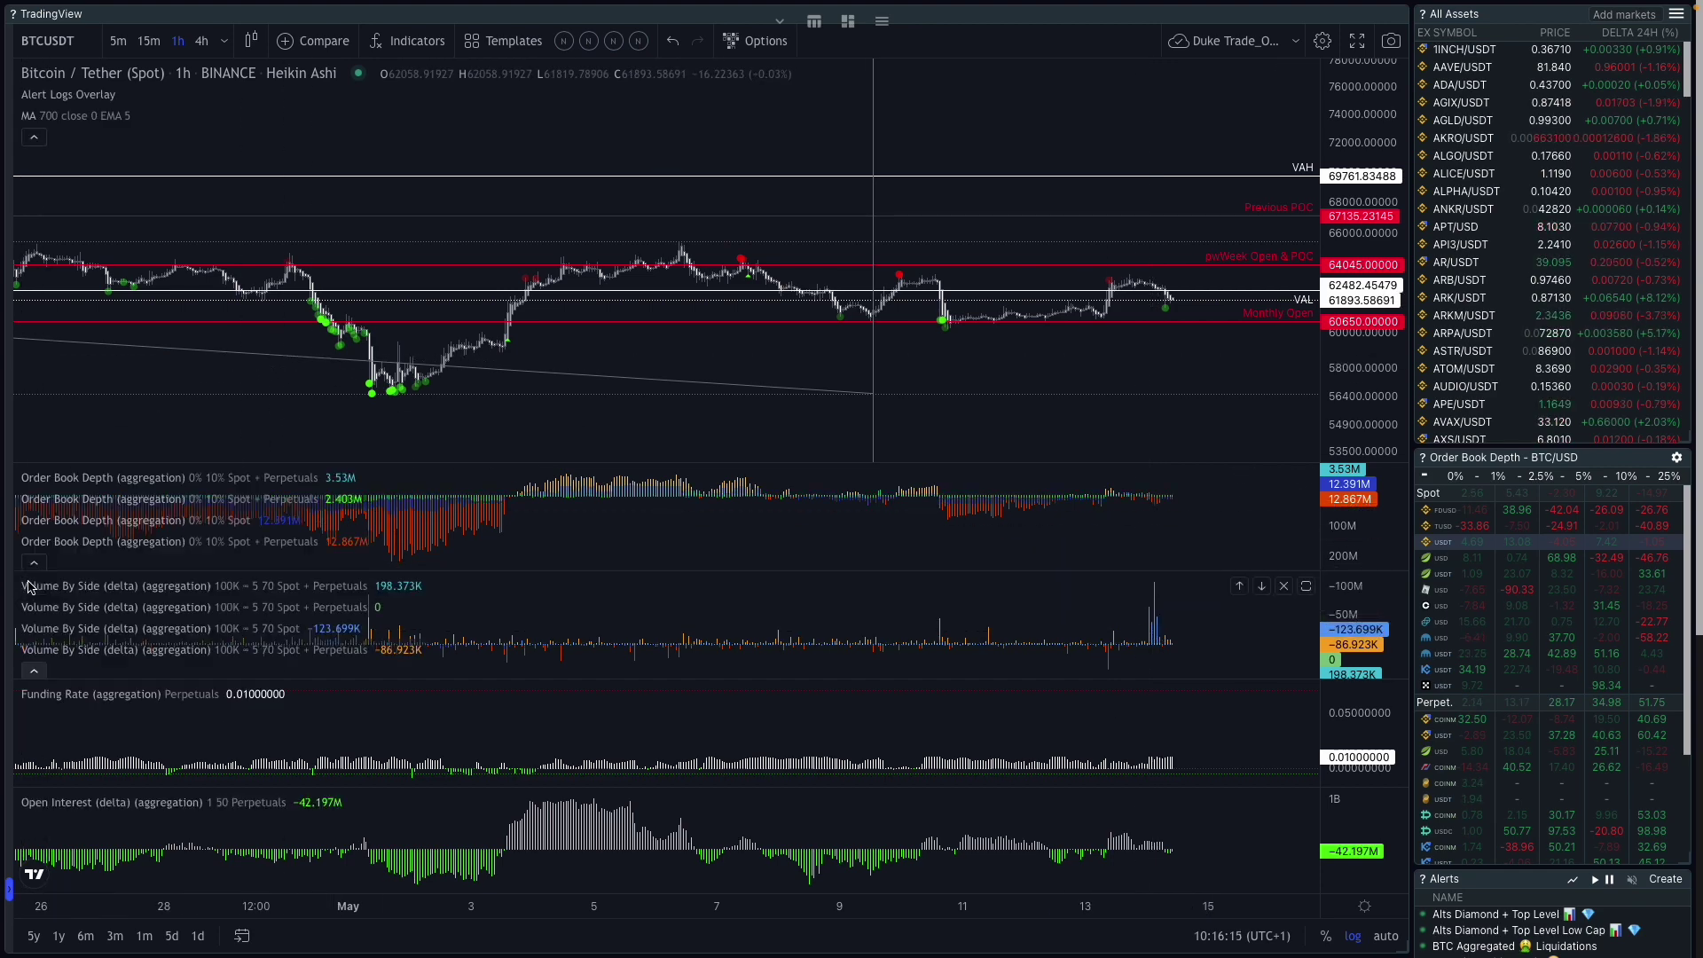
left_click(340, 628)
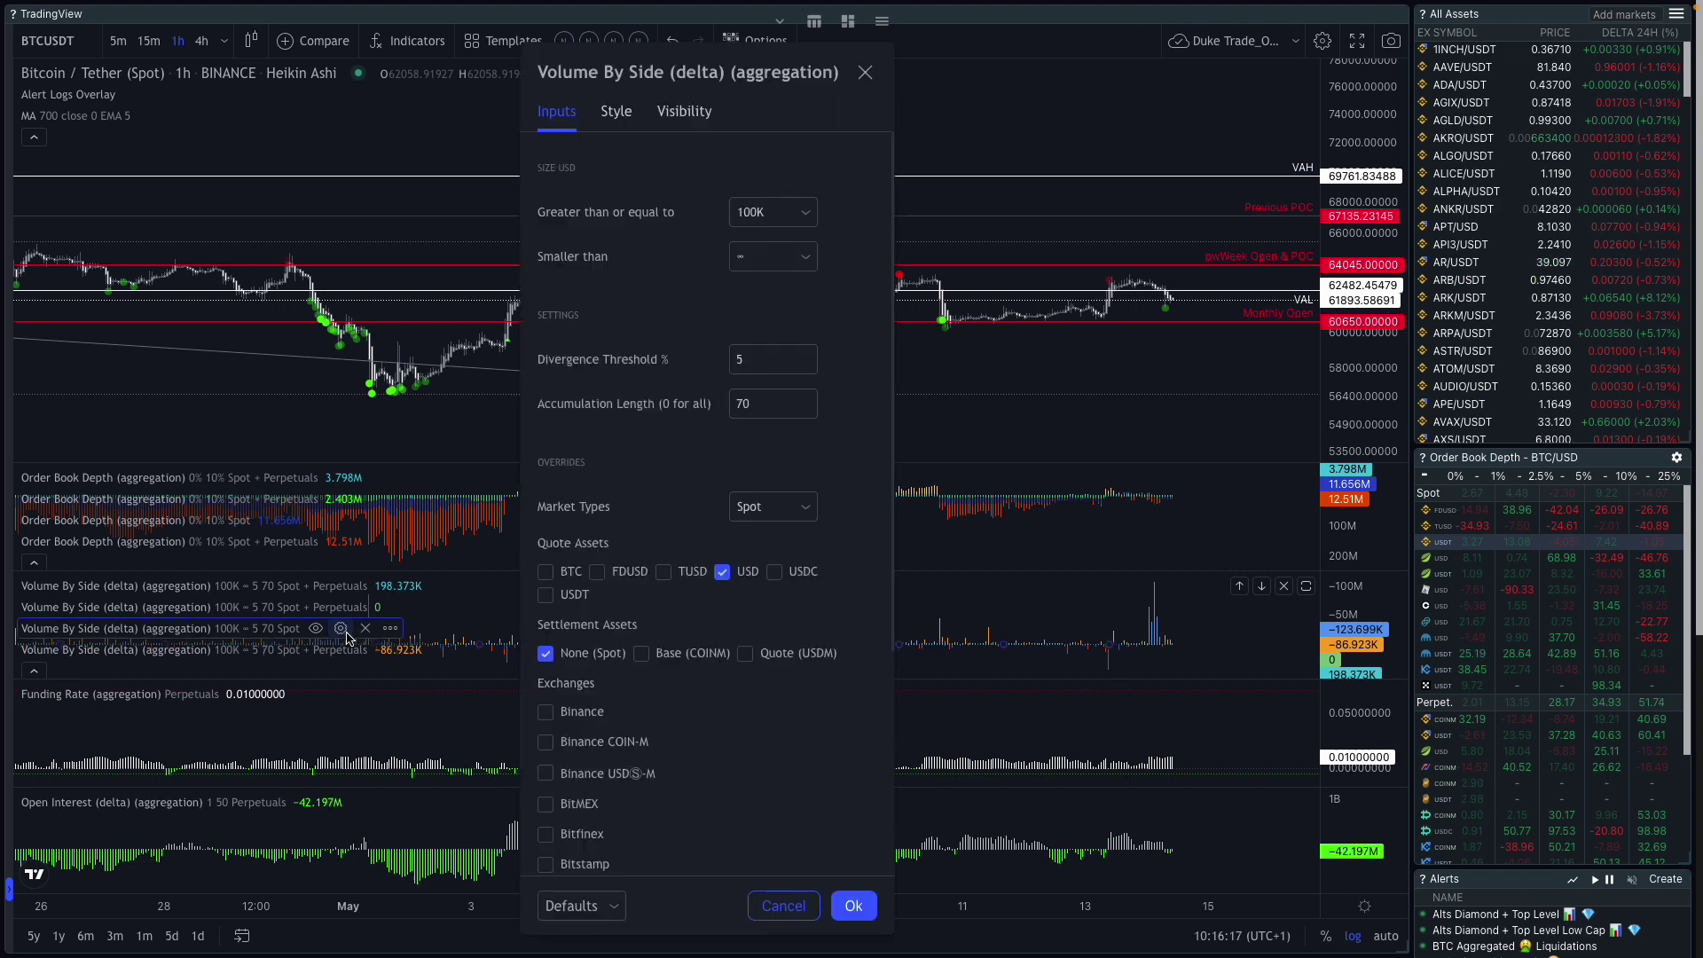
scroll(692, 612, "down", 4)
left_click(784, 905)
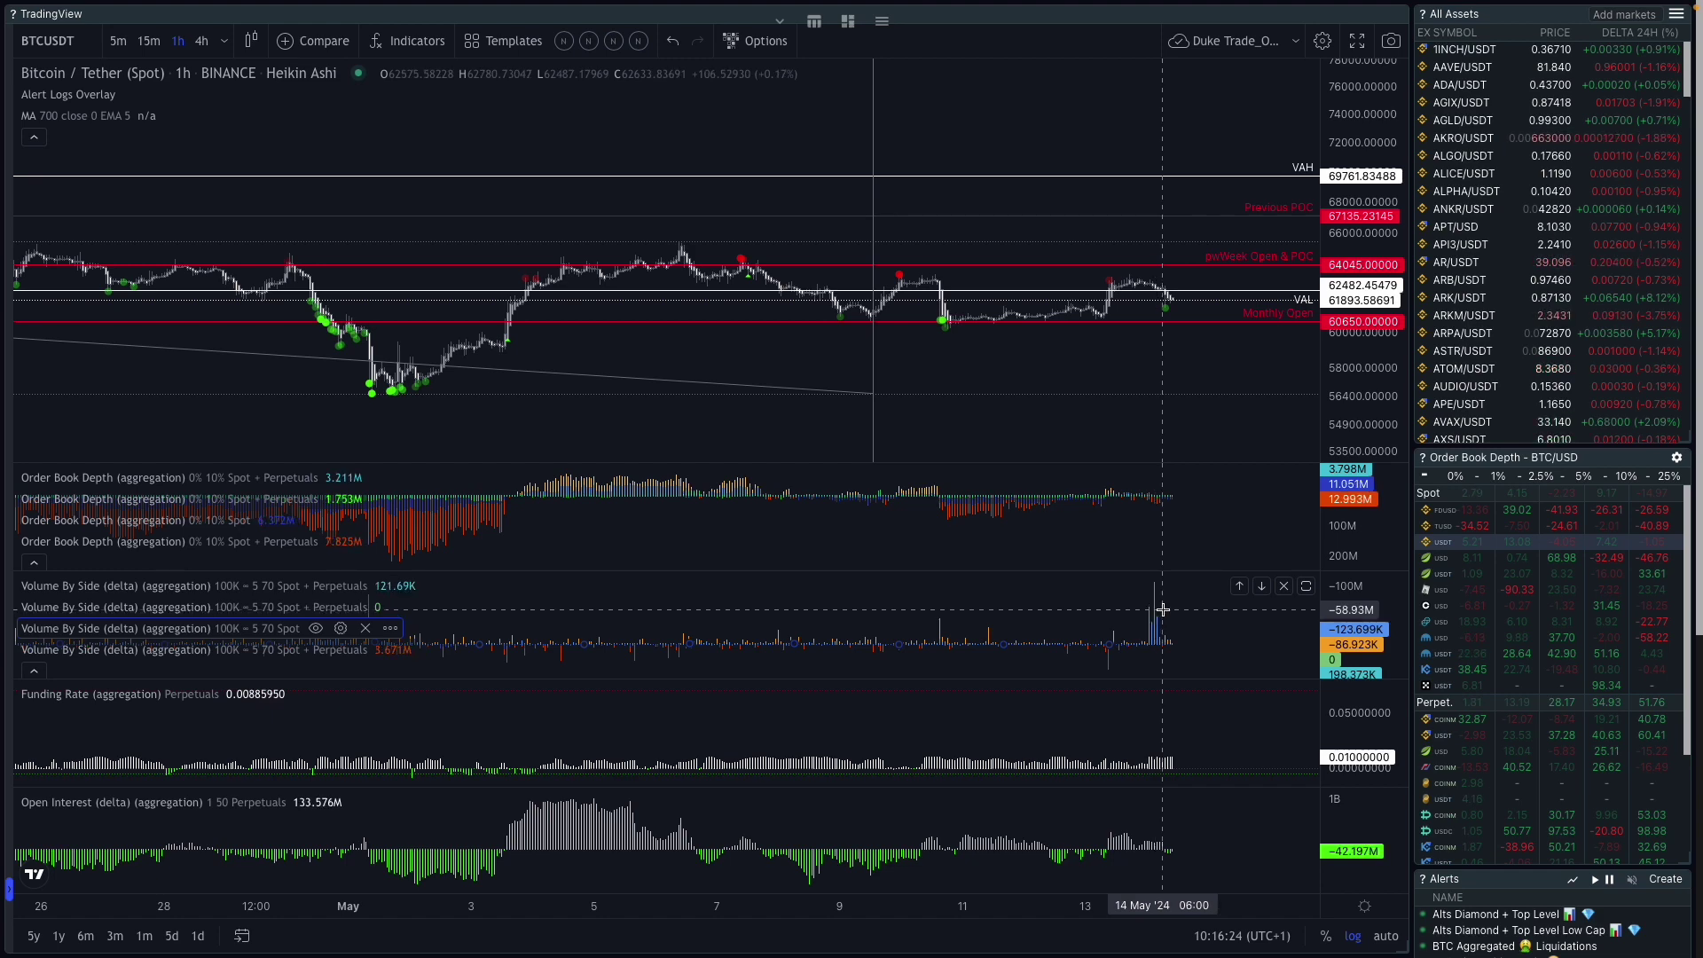
left_click(34, 670)
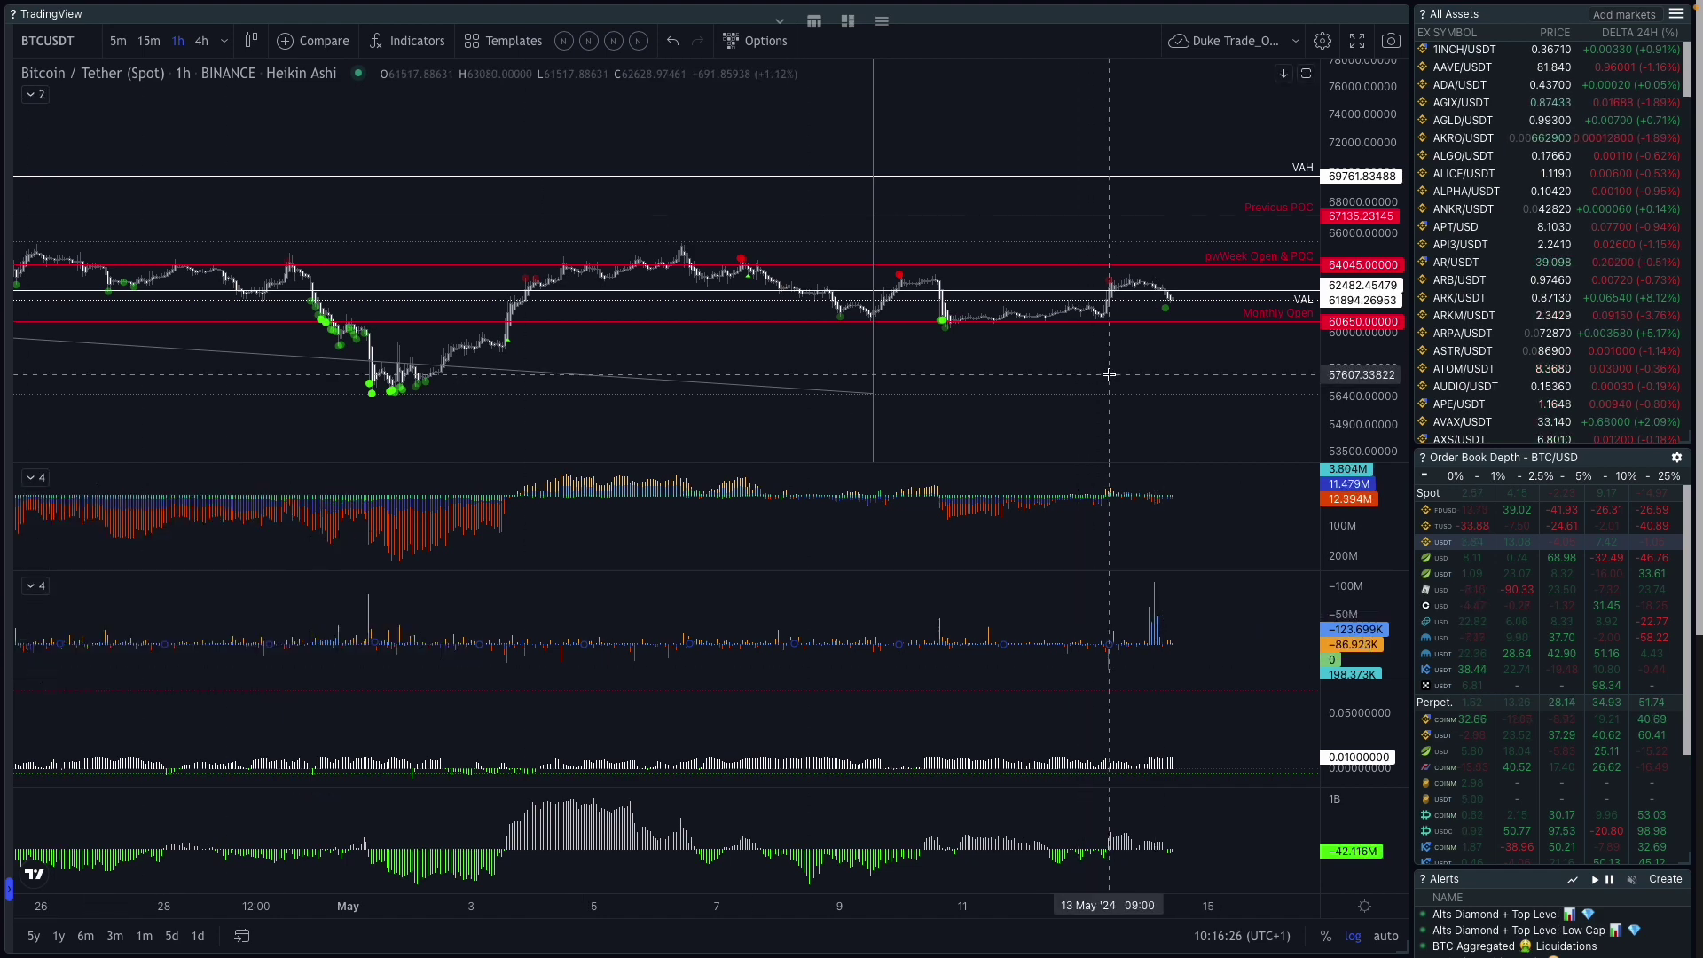
left_click_drag(1194, 372, 1159, 262)
double_click(1190, 384)
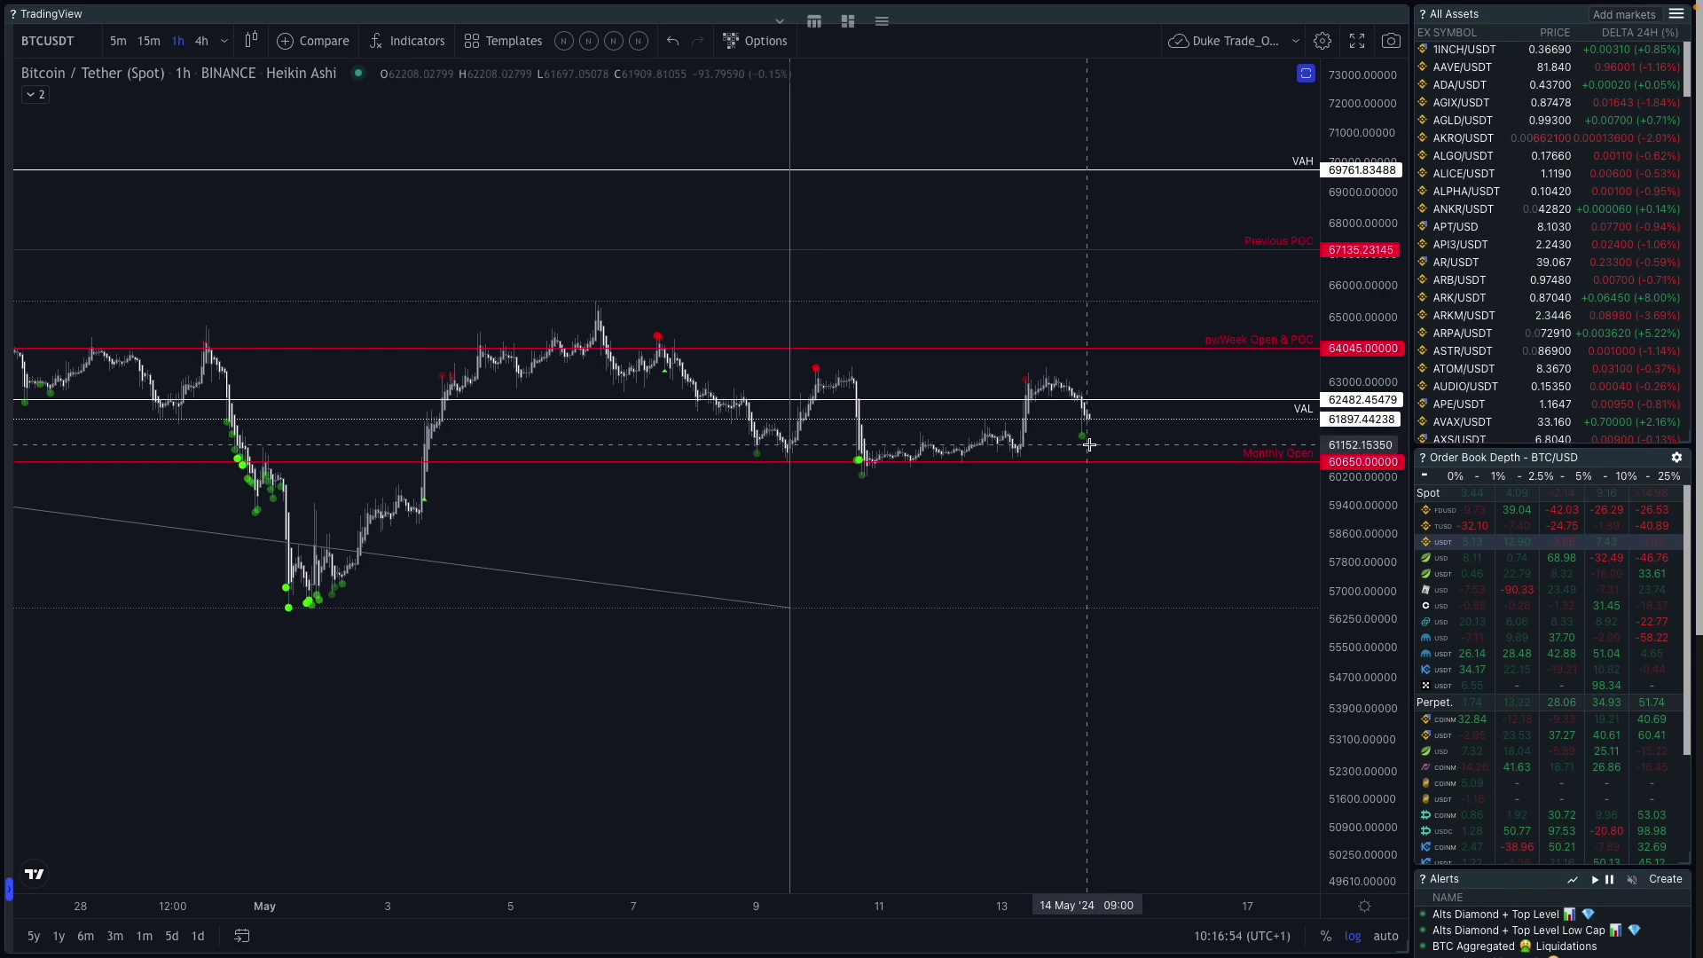
double_click(1100, 510)
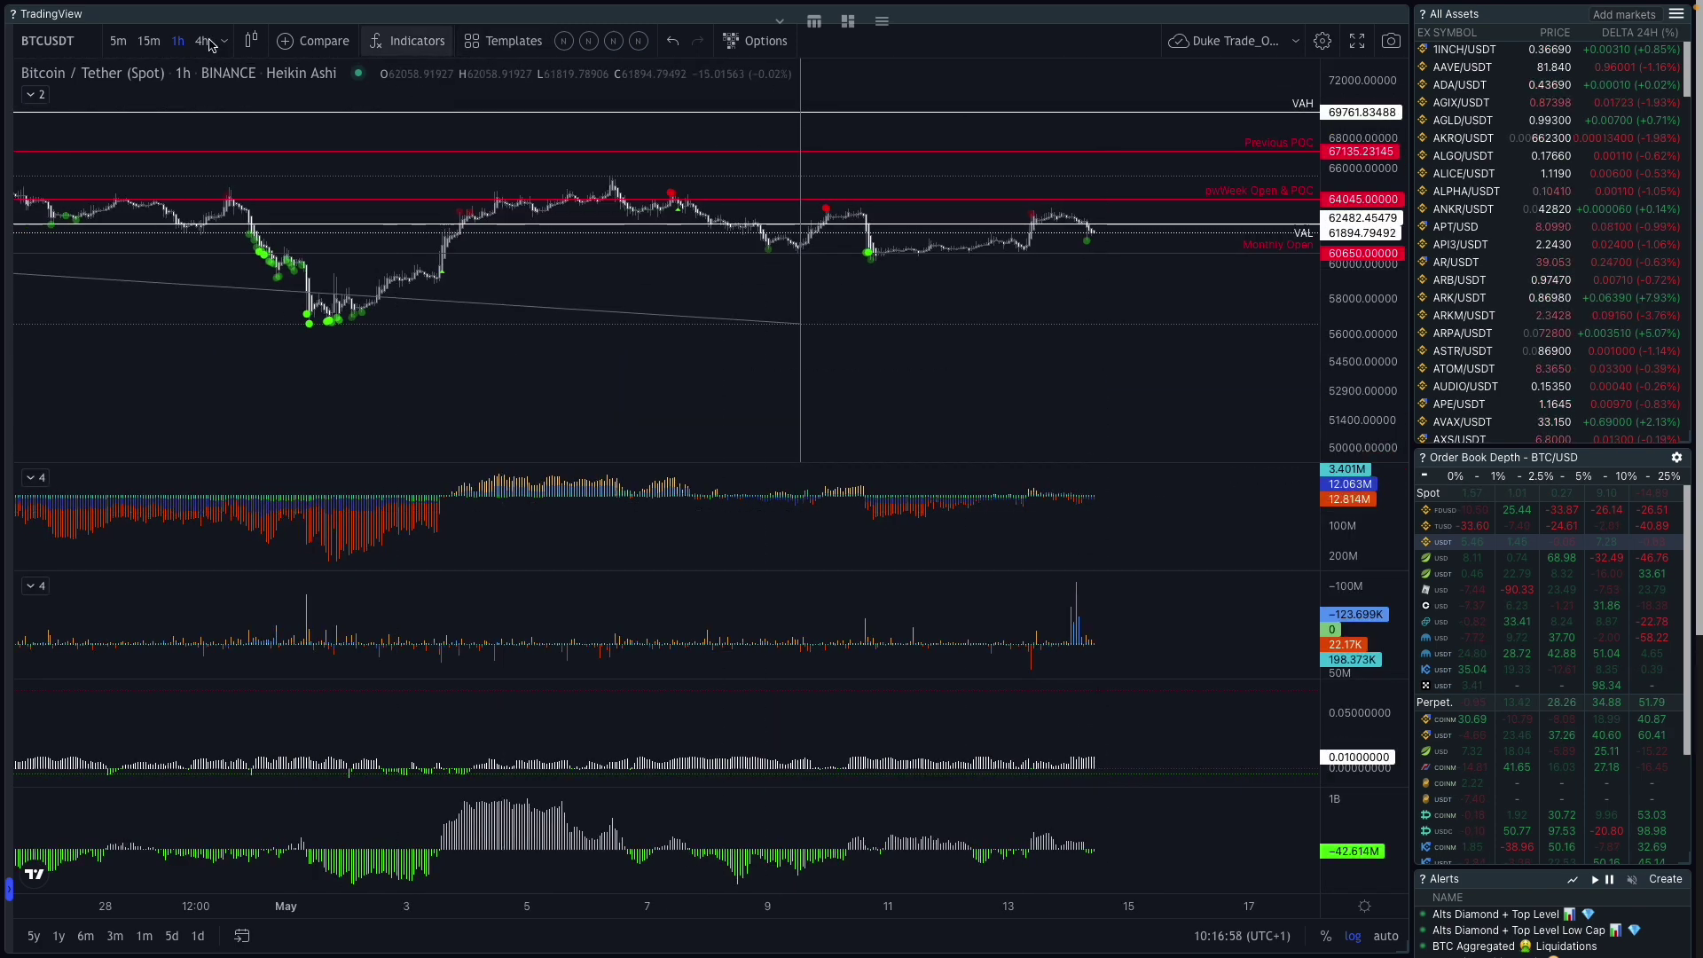
Set BTCUSDT to the 15-minute interval and zoom and pan to price near VAL 62482.45
type("15")
key("Return")
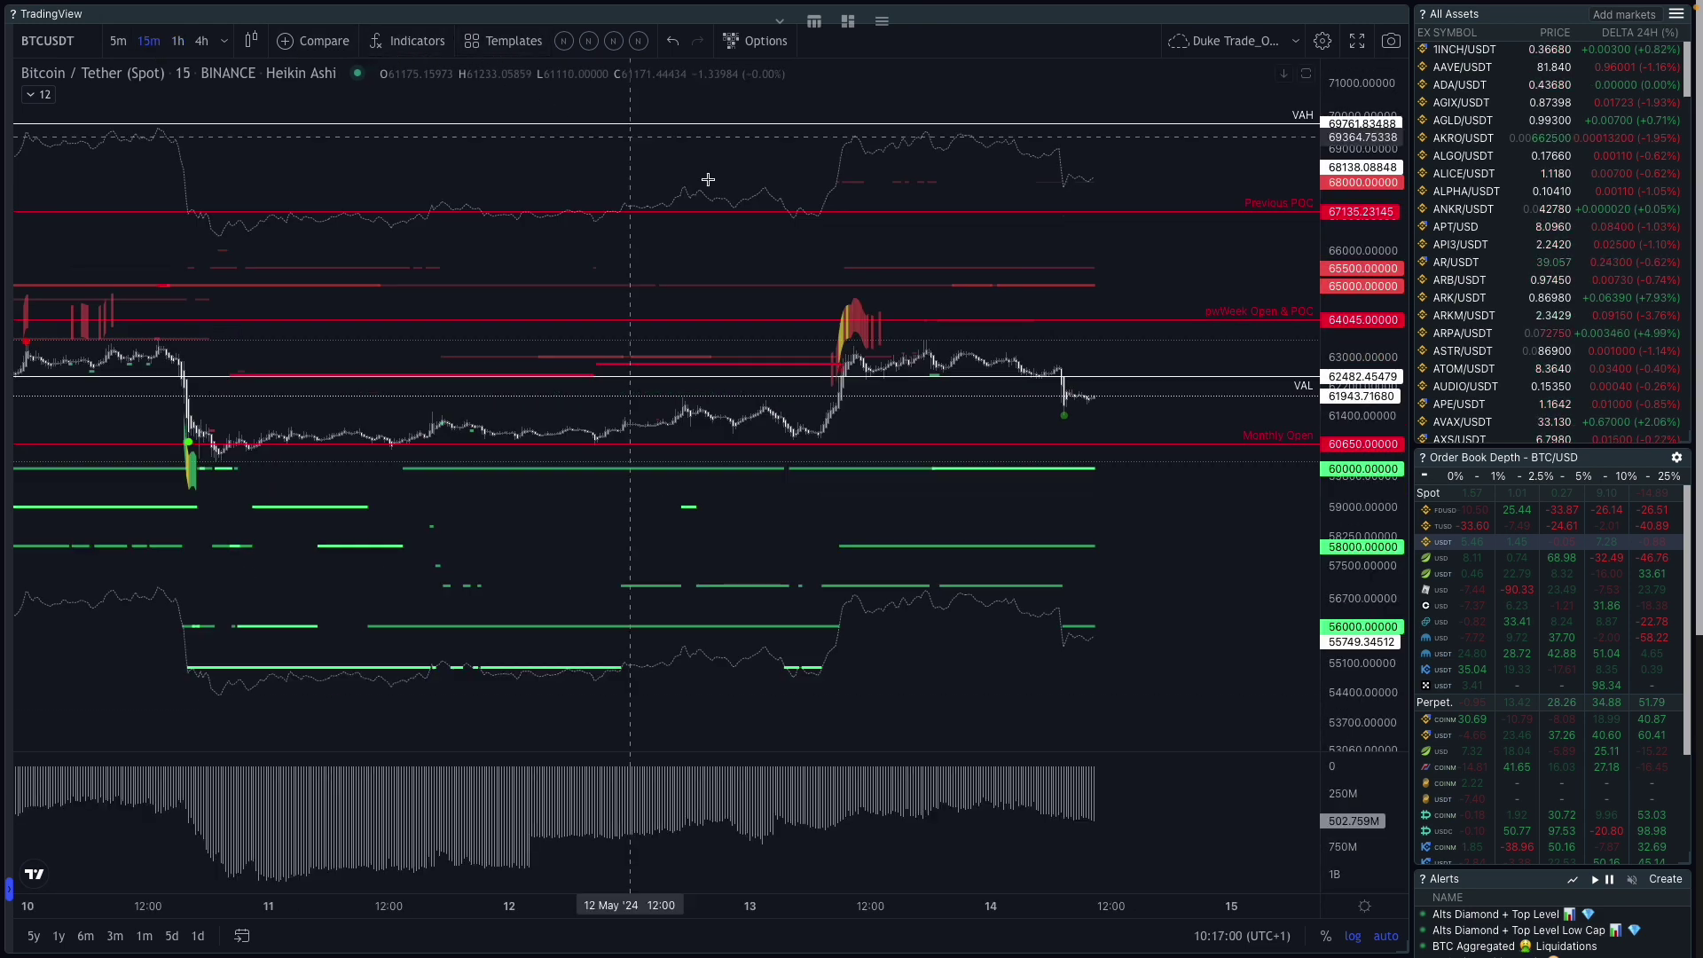
scroll(1098, 429, "left", 3)
scroll(1109, 429, "left", 3)
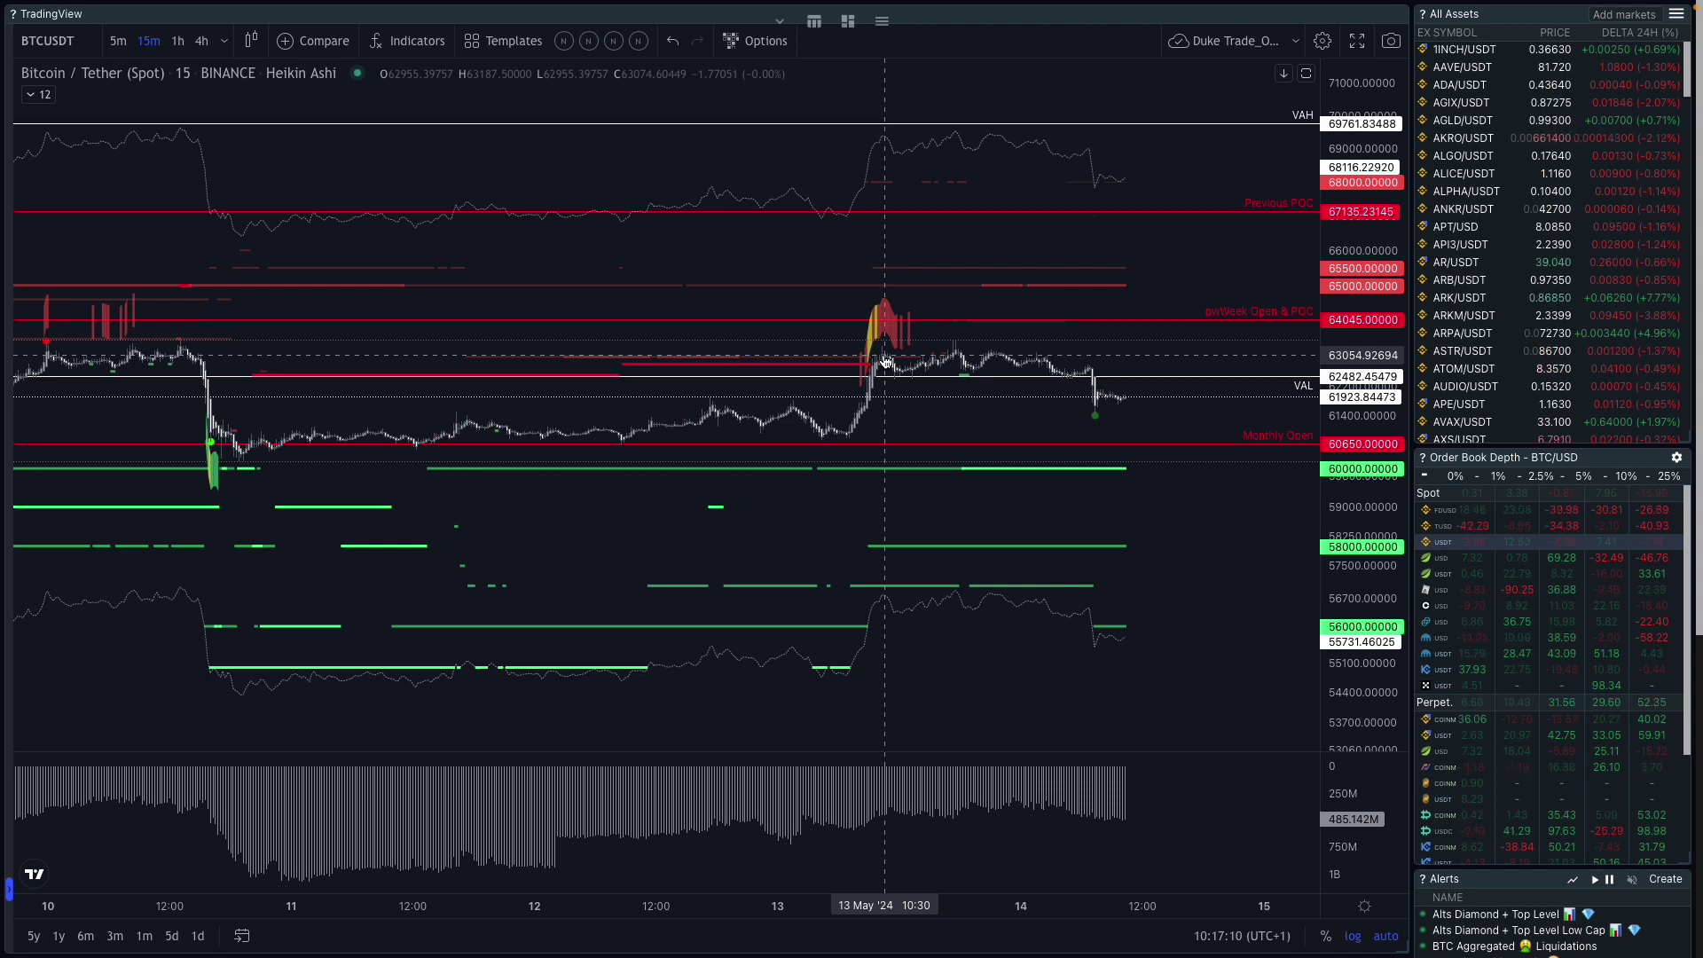
scroll(895, 360, "up", 3)
scroll(1124, 352, "up", 1)
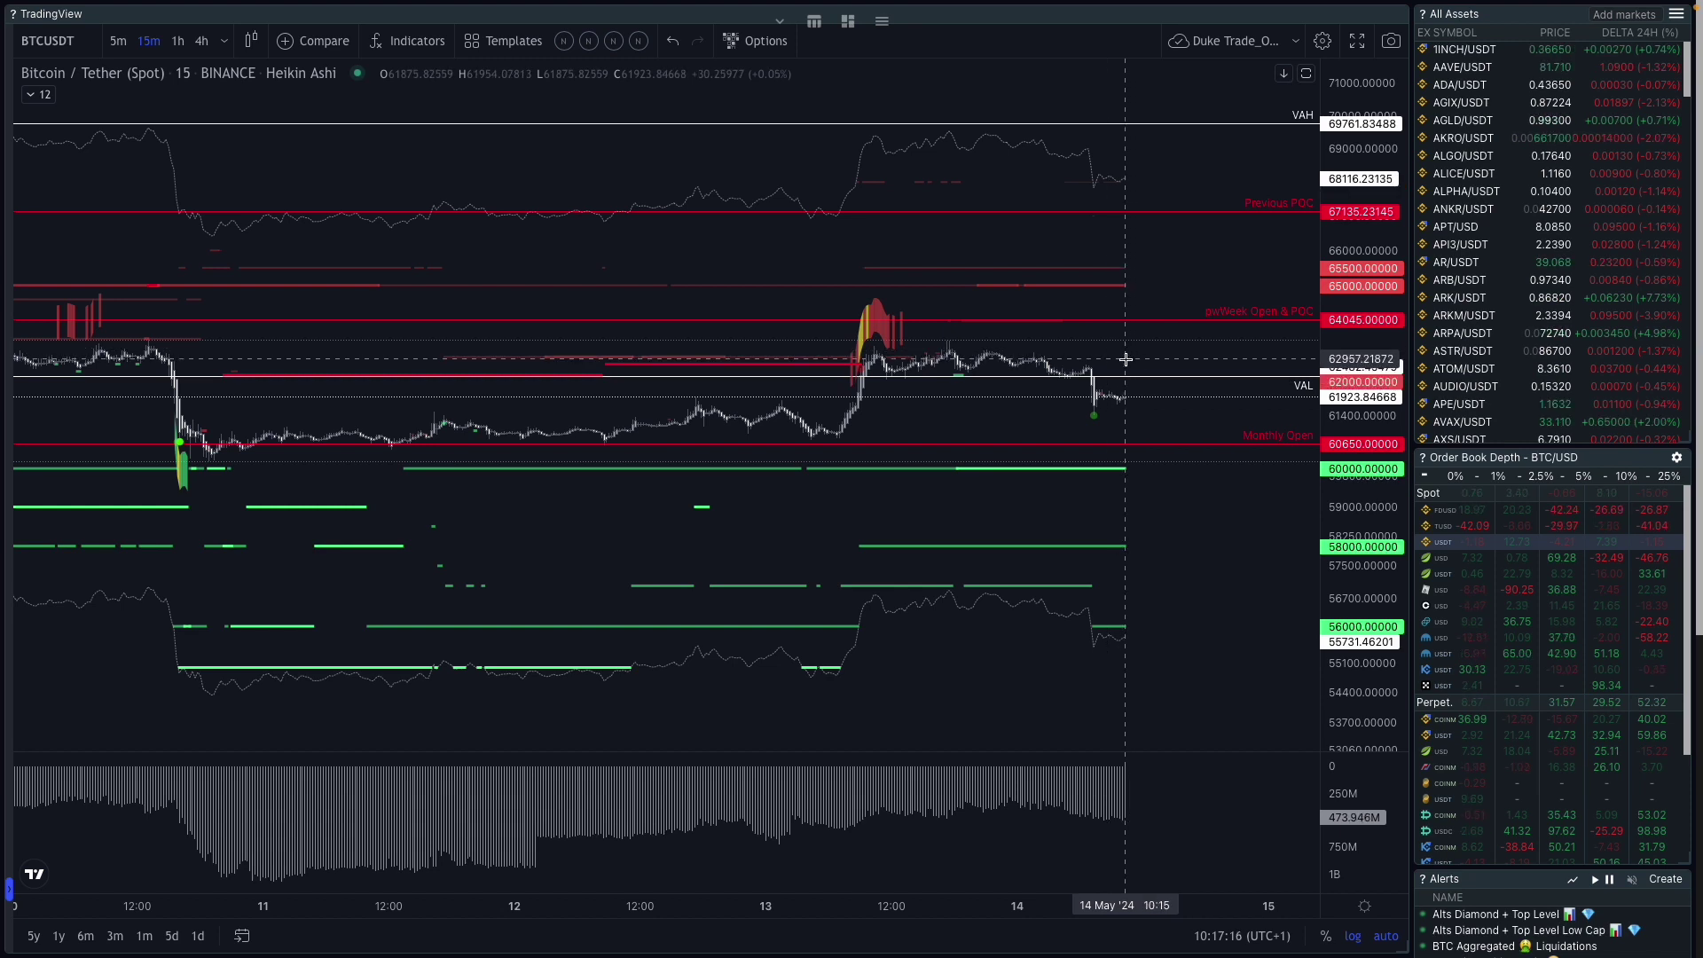
scroll(1124, 359, "up", 1)
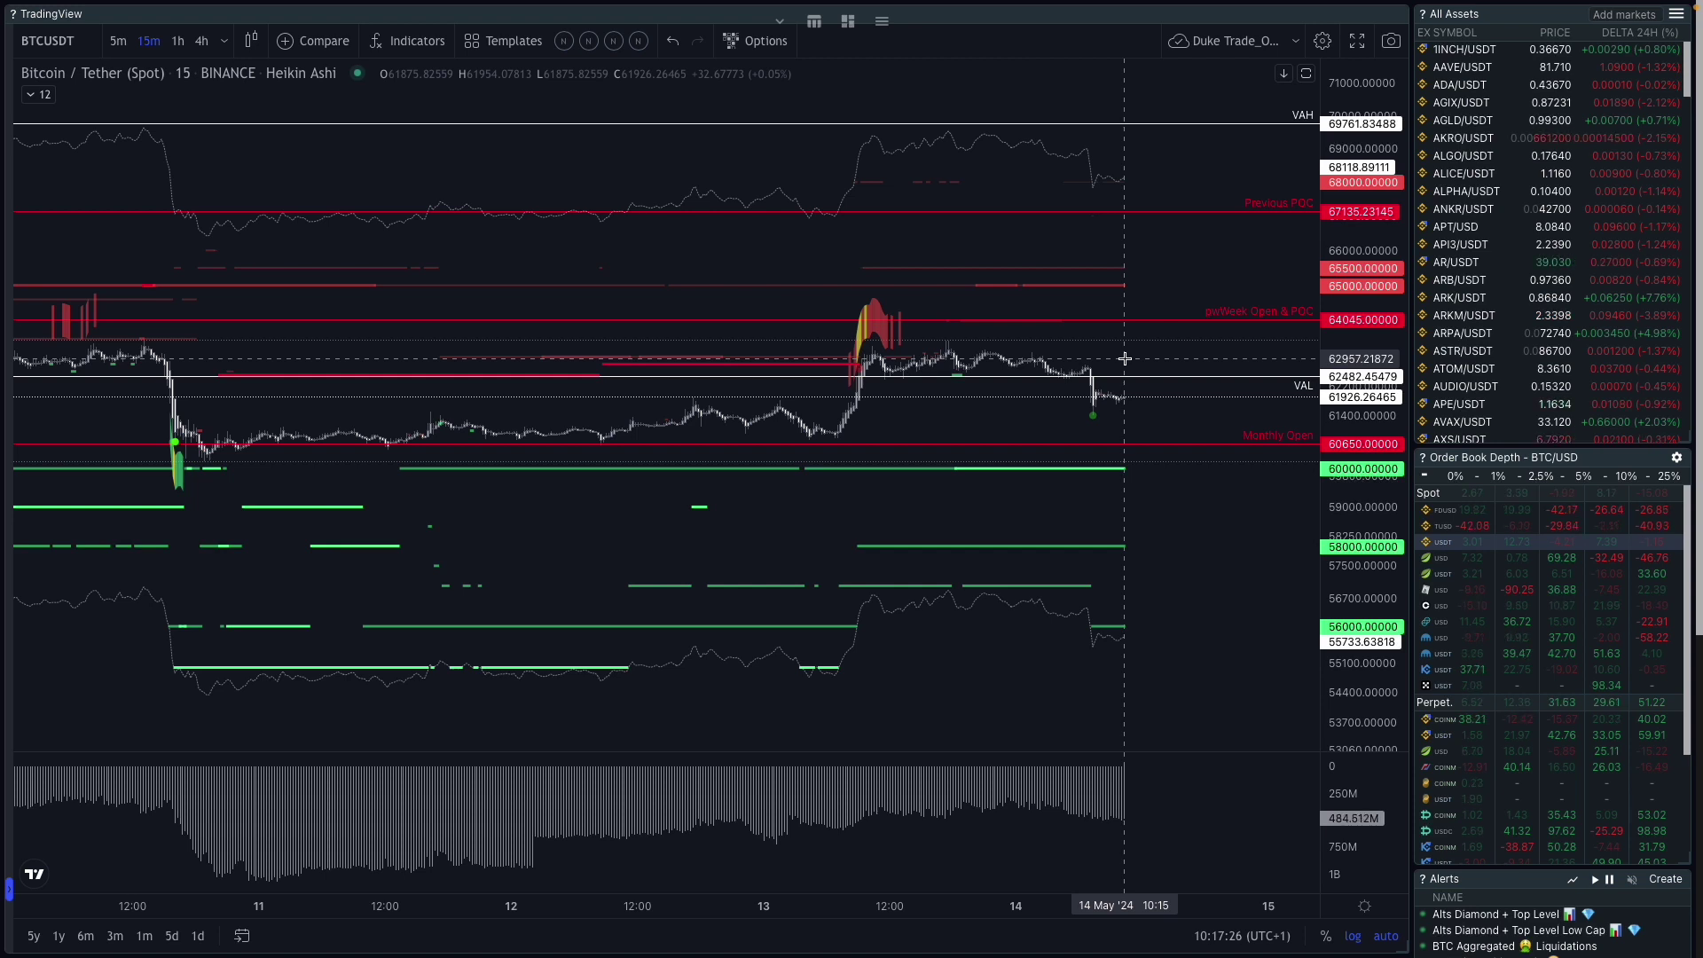
scroll(1125, 358, "up", 1)
scroll(1128, 358, "up", 1)
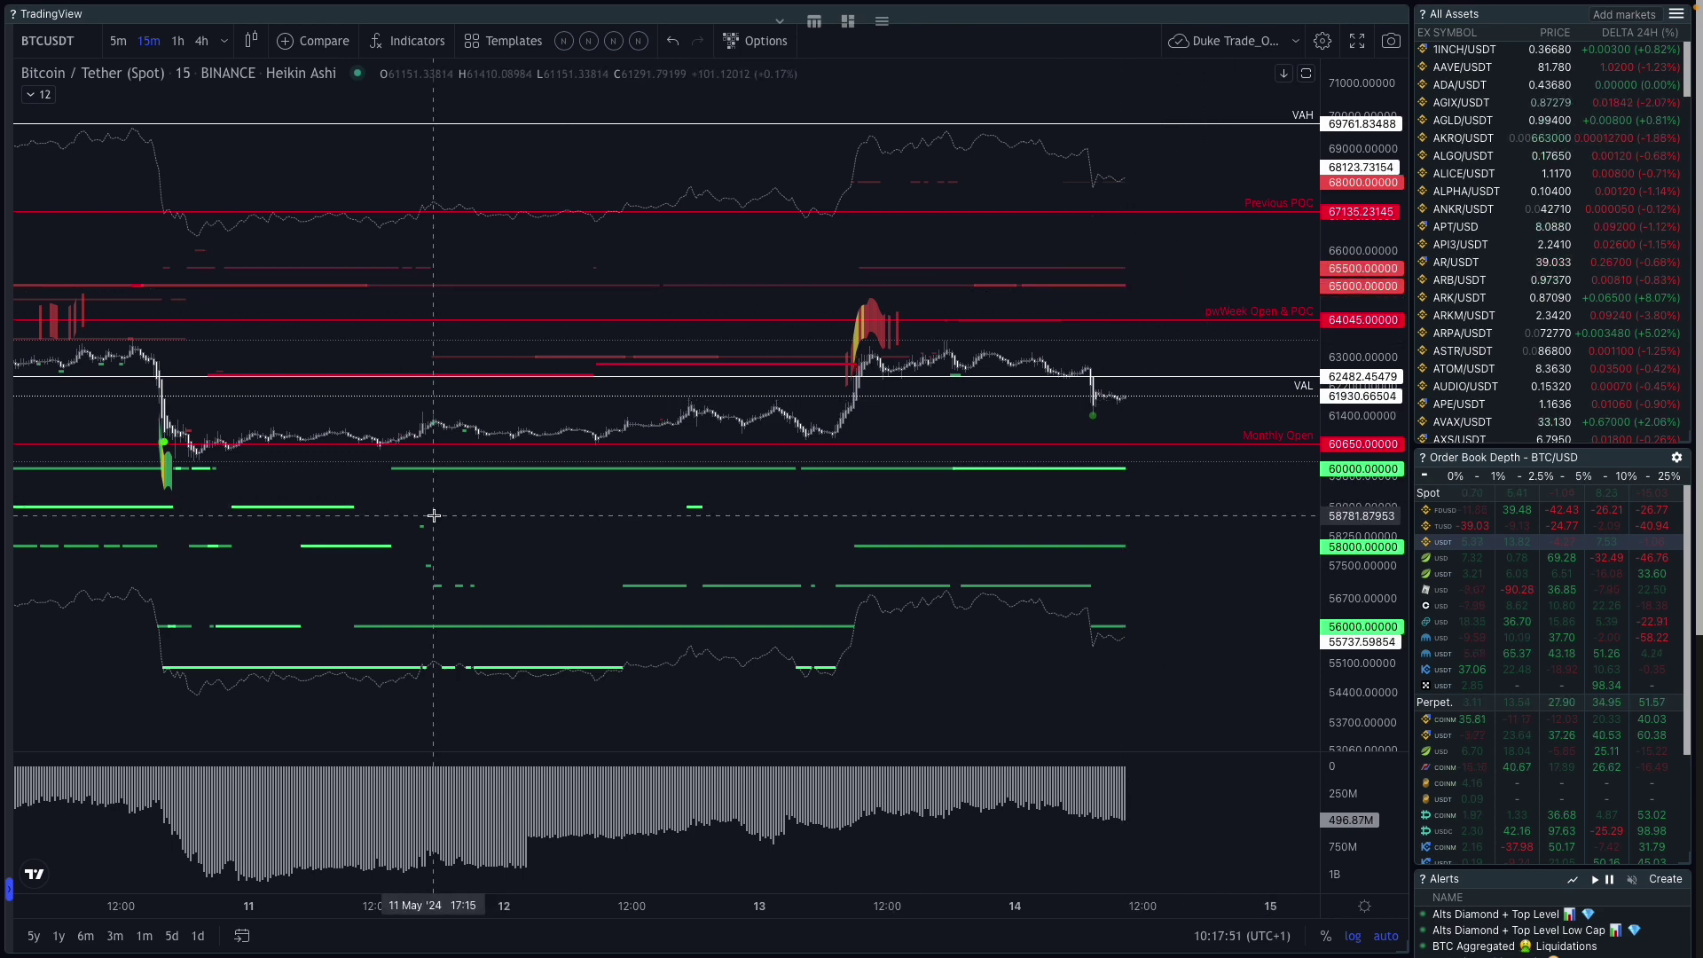
left_click_drag(464, 515, 493, 513)
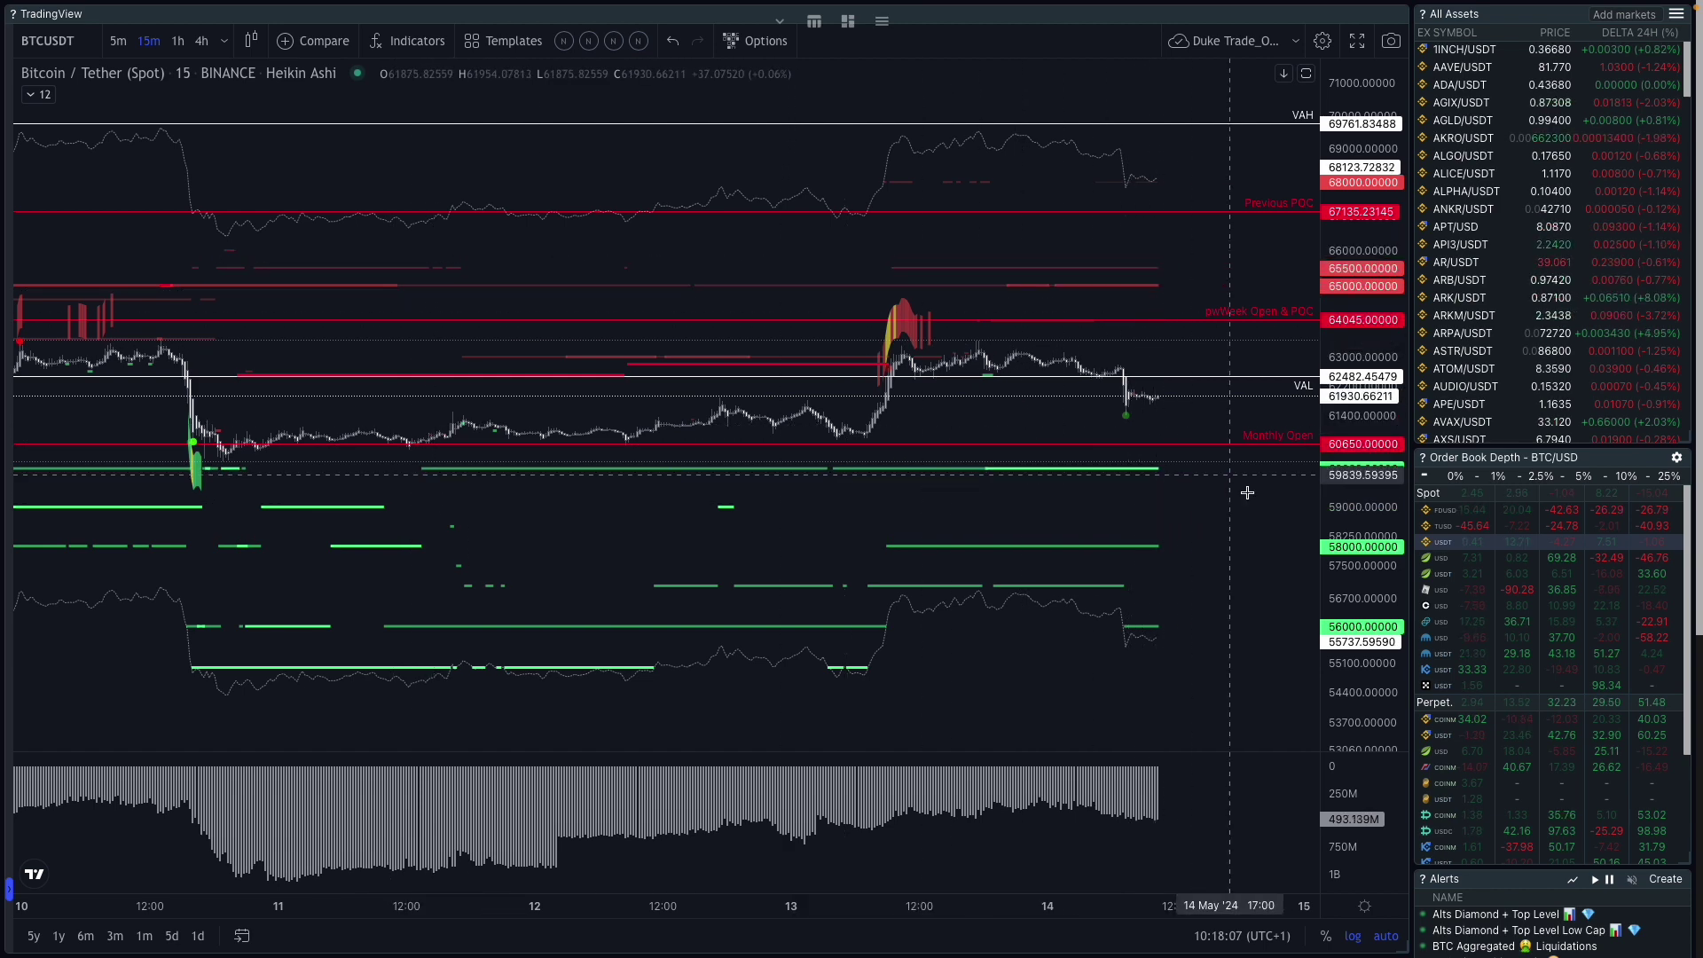
scroll(1173, 496, "up", 2)
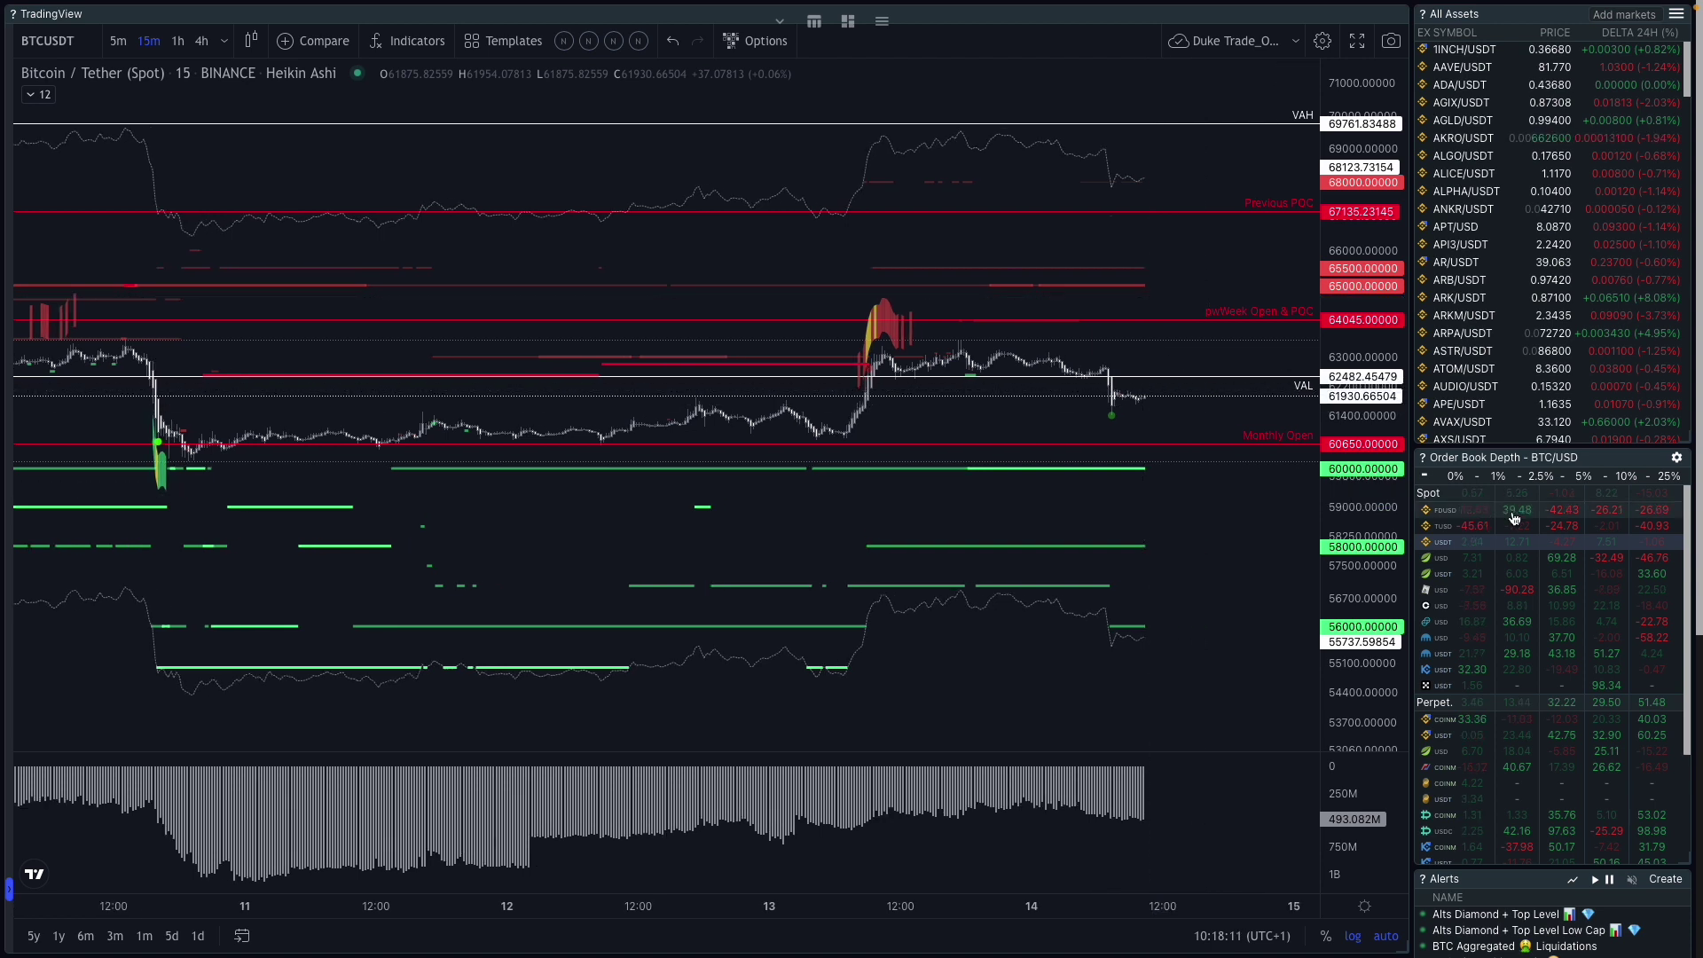
Try Bitstamp BTC/USD, then load the Binance USDT perpetual Bitcoin market from Order Book Depth
left_click(1537, 591)
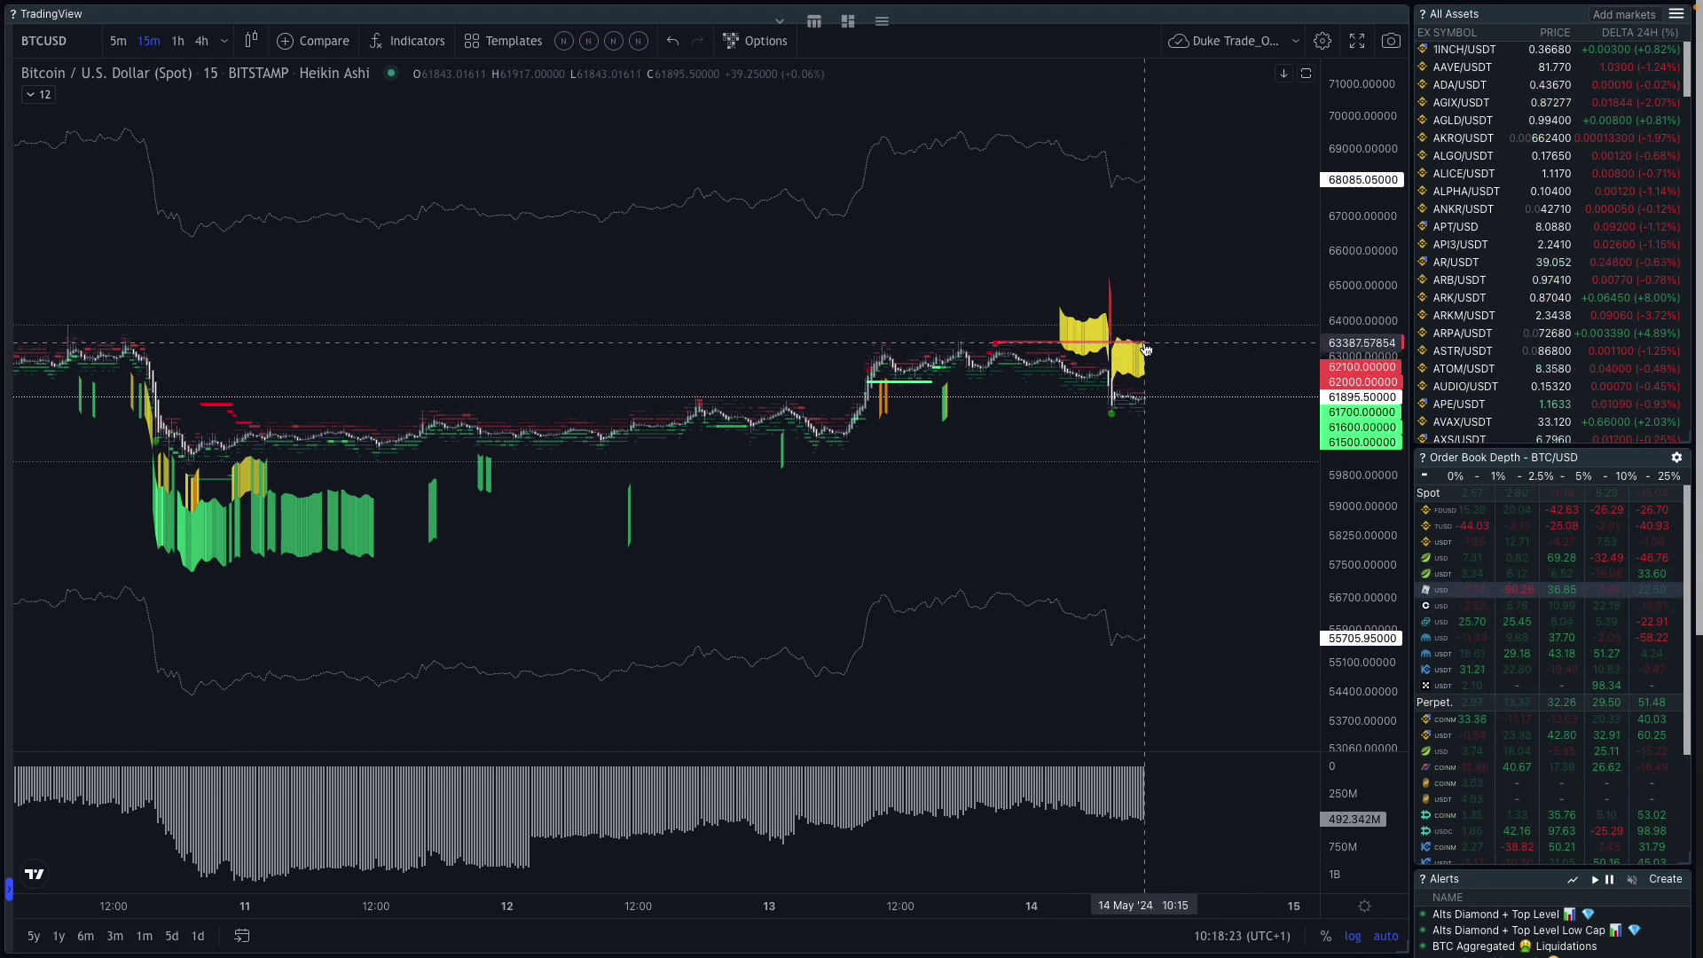
left_click(1522, 610)
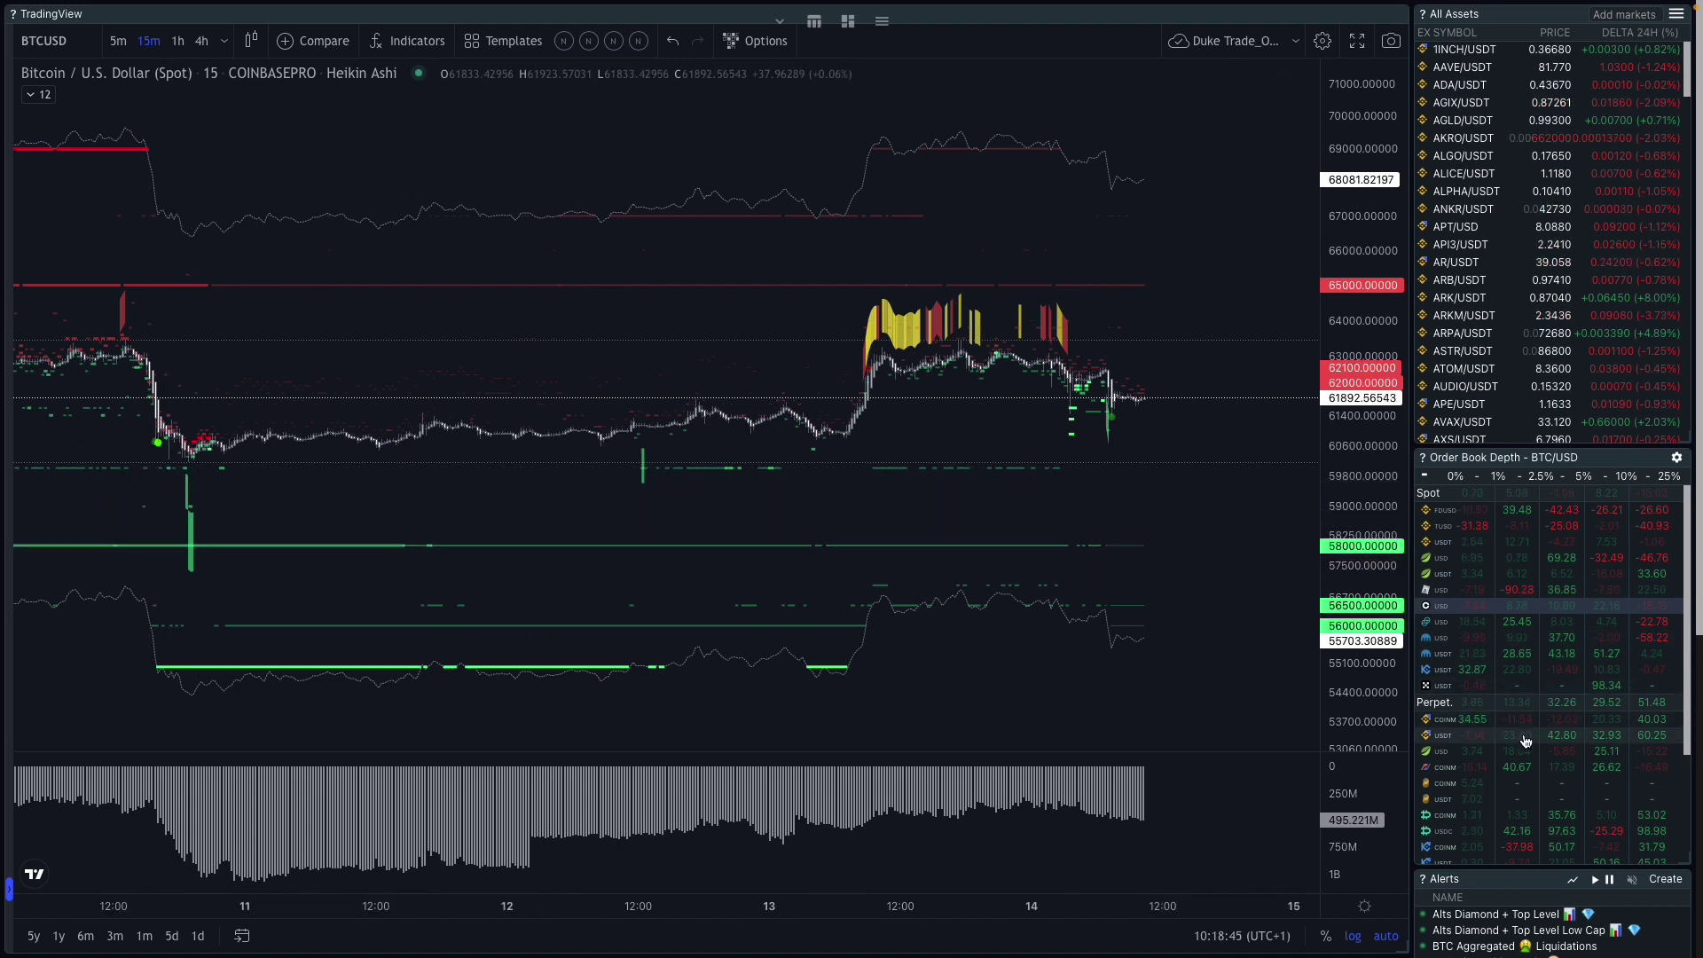
left_click(1570, 740)
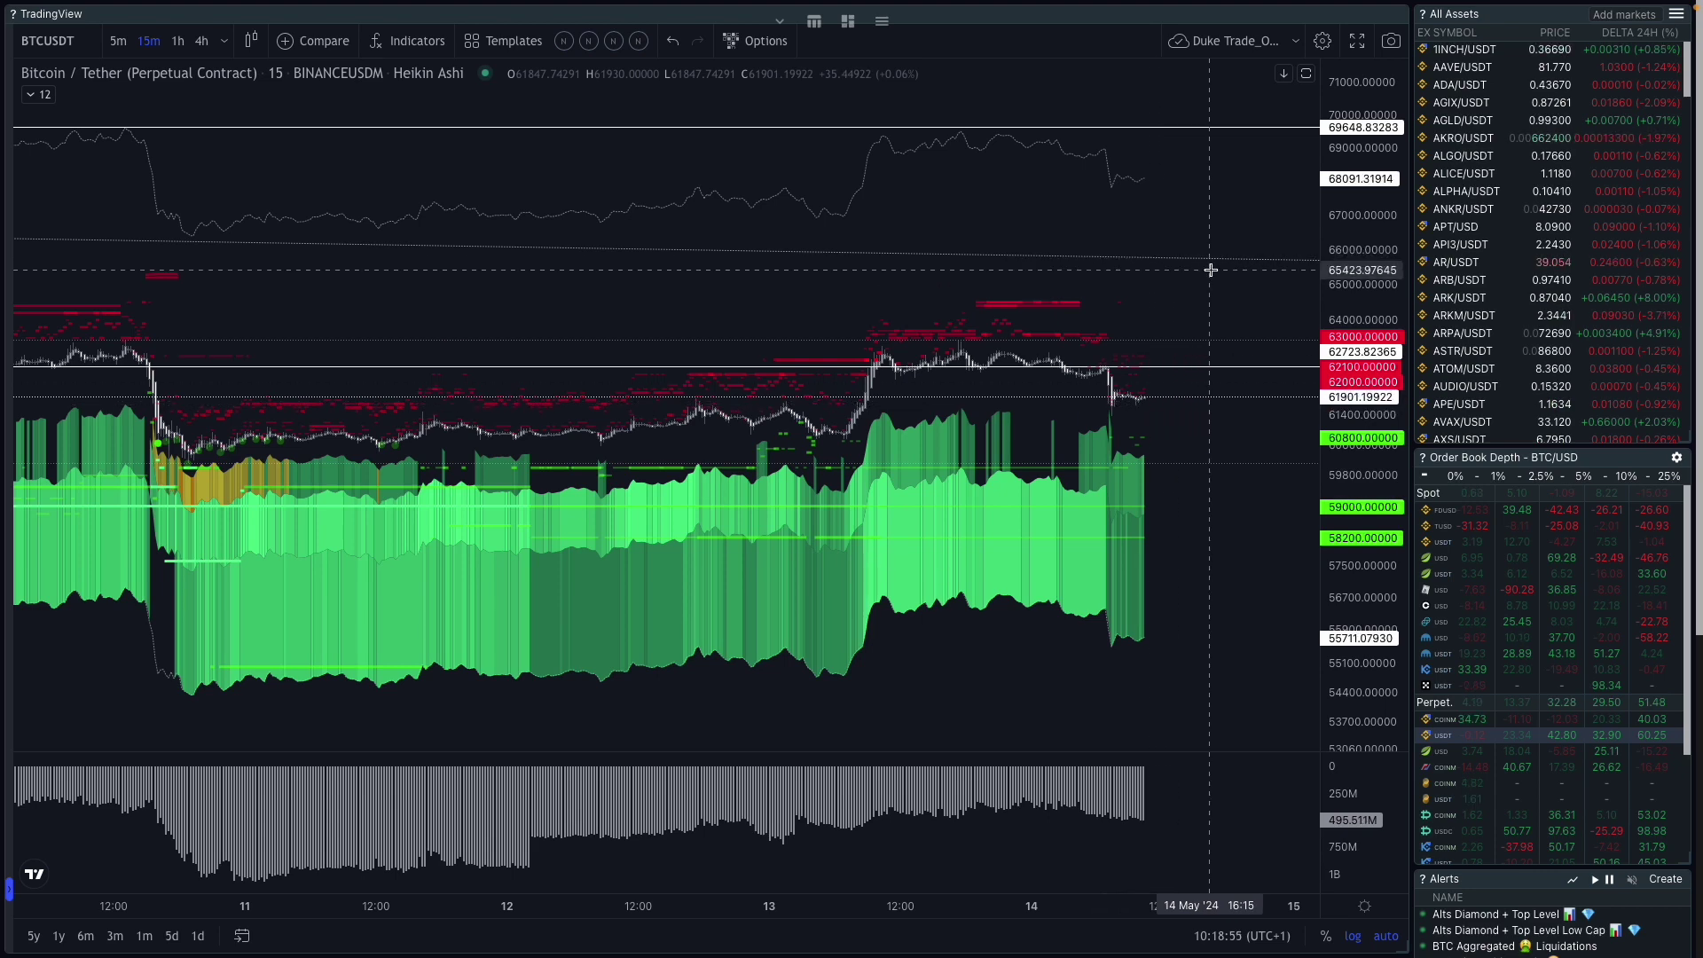
Switch to the three-indicator-pane layout and adjust the chart's zoom
left_click_drag(1209, 266, 1174, 268)
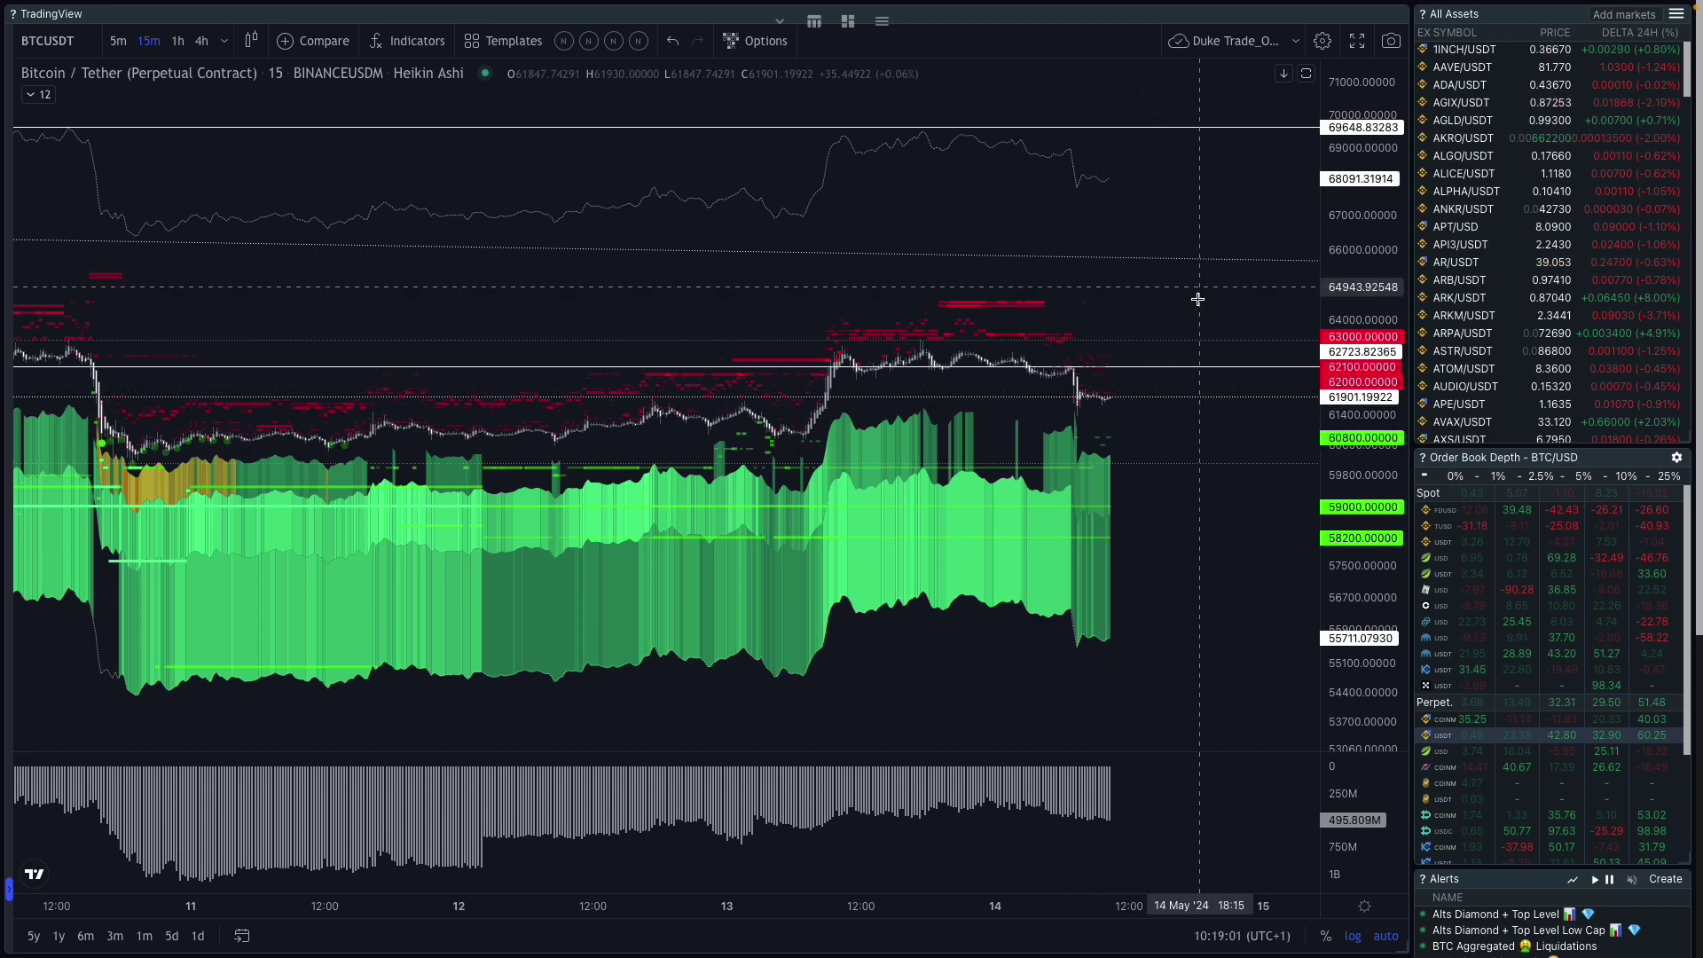
left_click(638, 42)
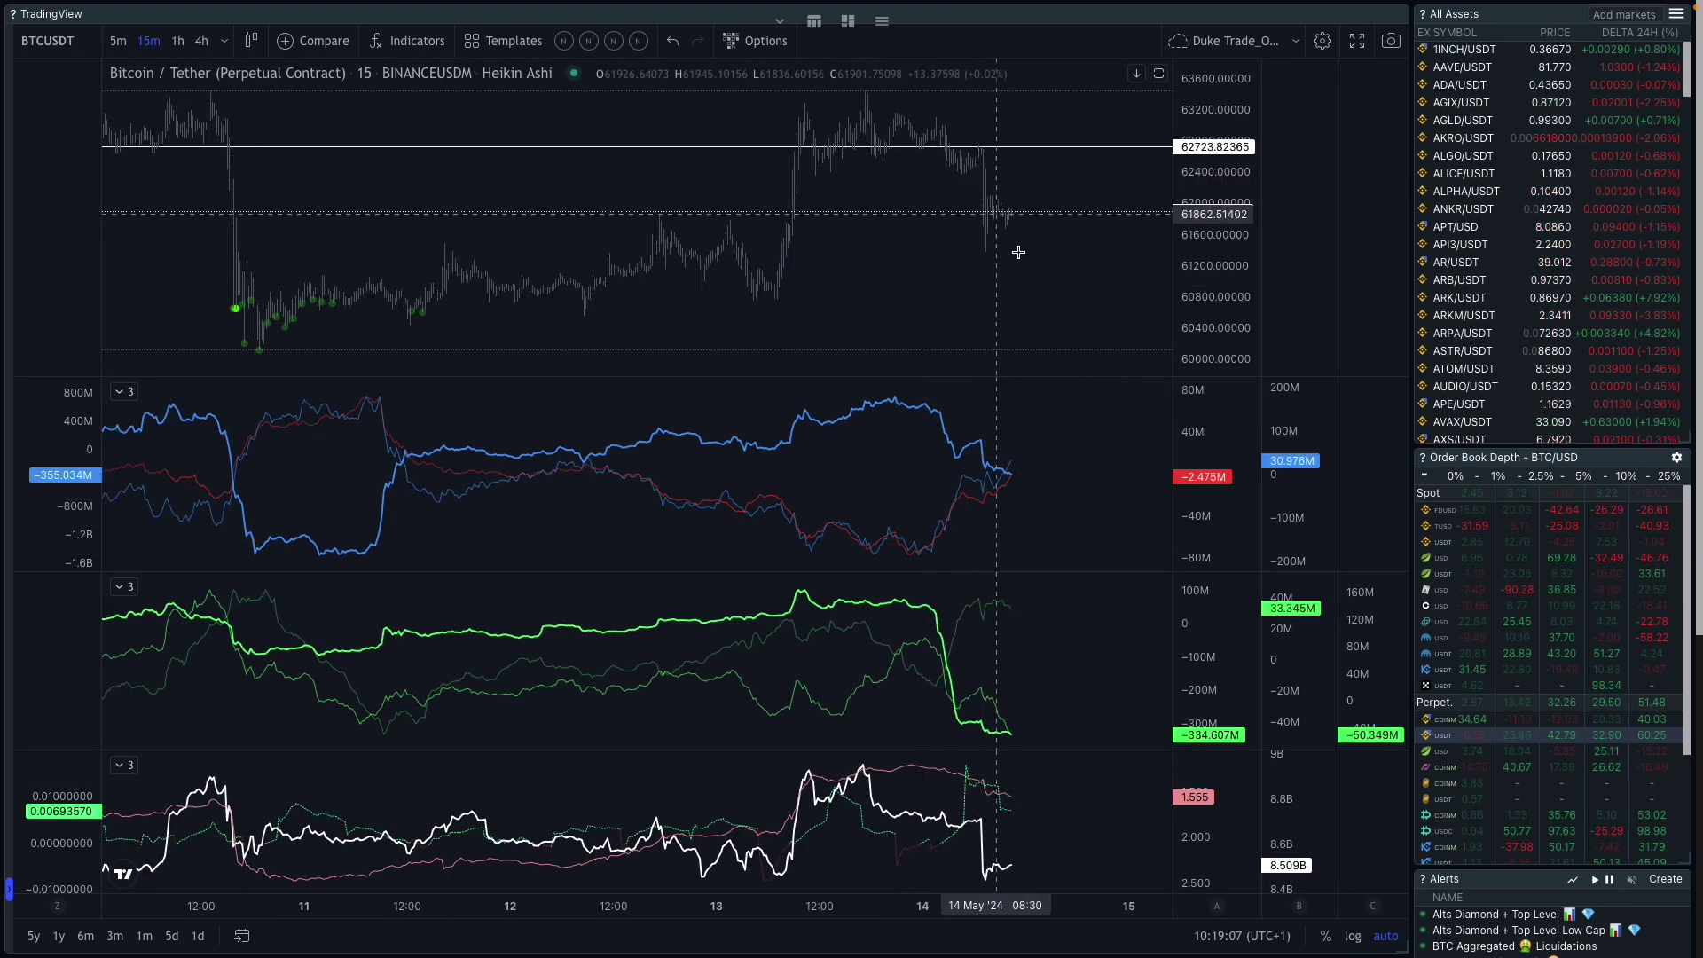
scroll(1040, 292, "up", 1)
scroll(1040, 292, "up", 1)
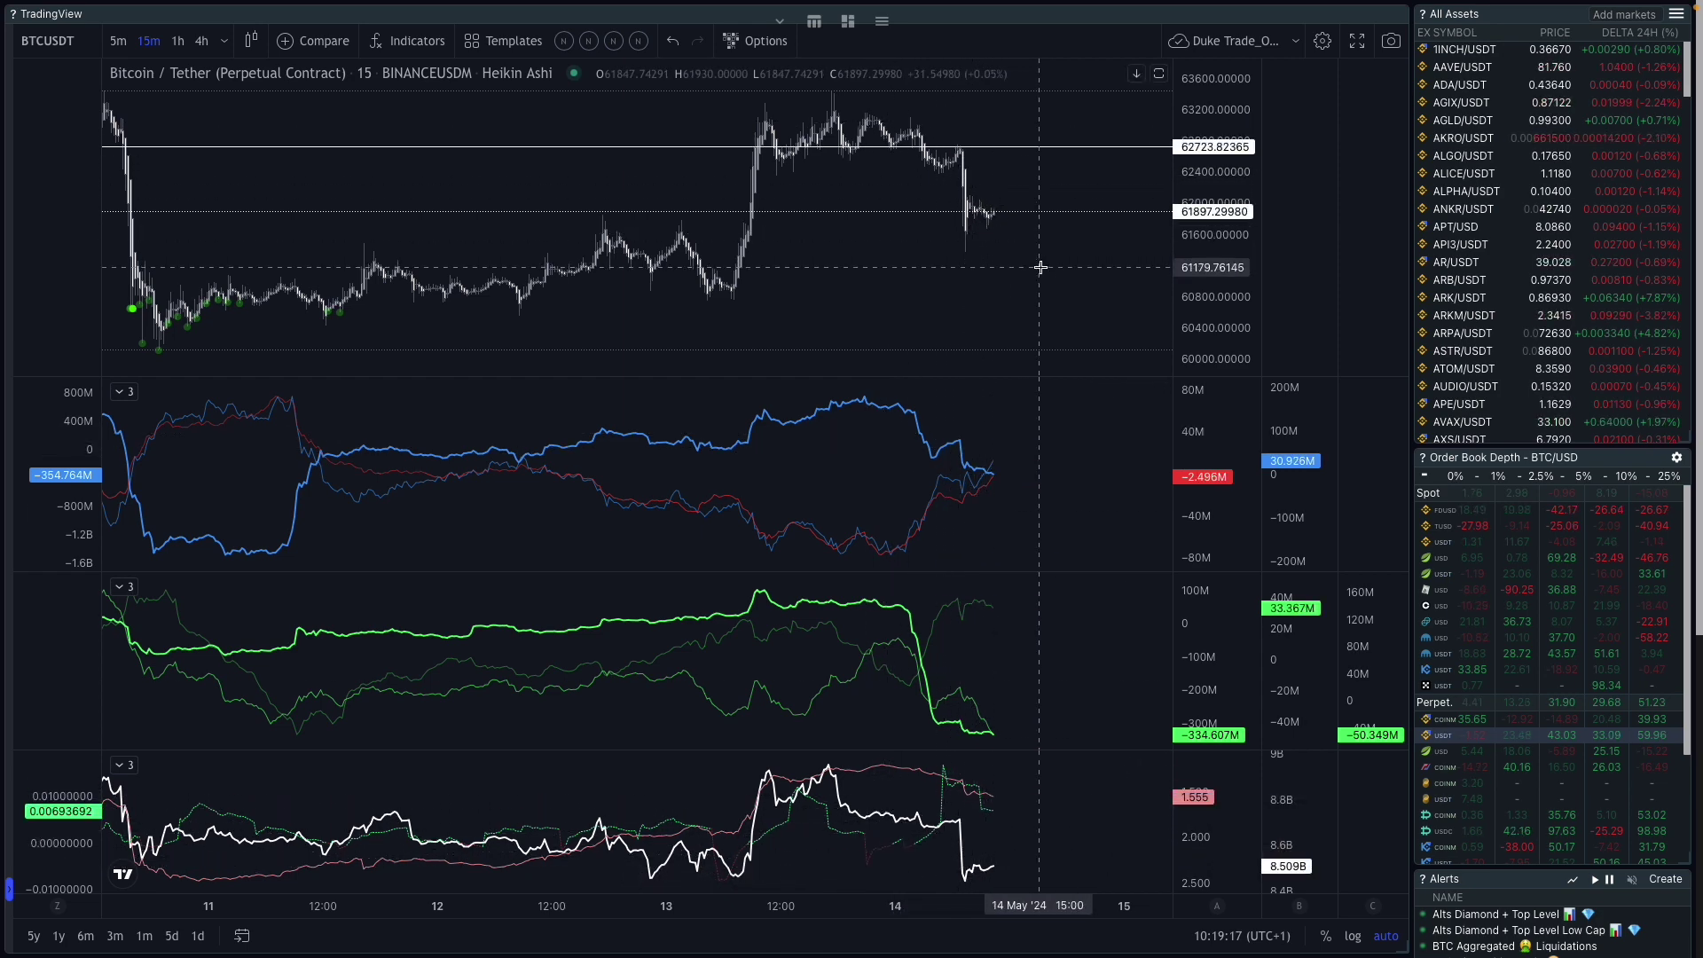
scroll(1041, 266, "down", 1)
scroll(1041, 276, "down", 1)
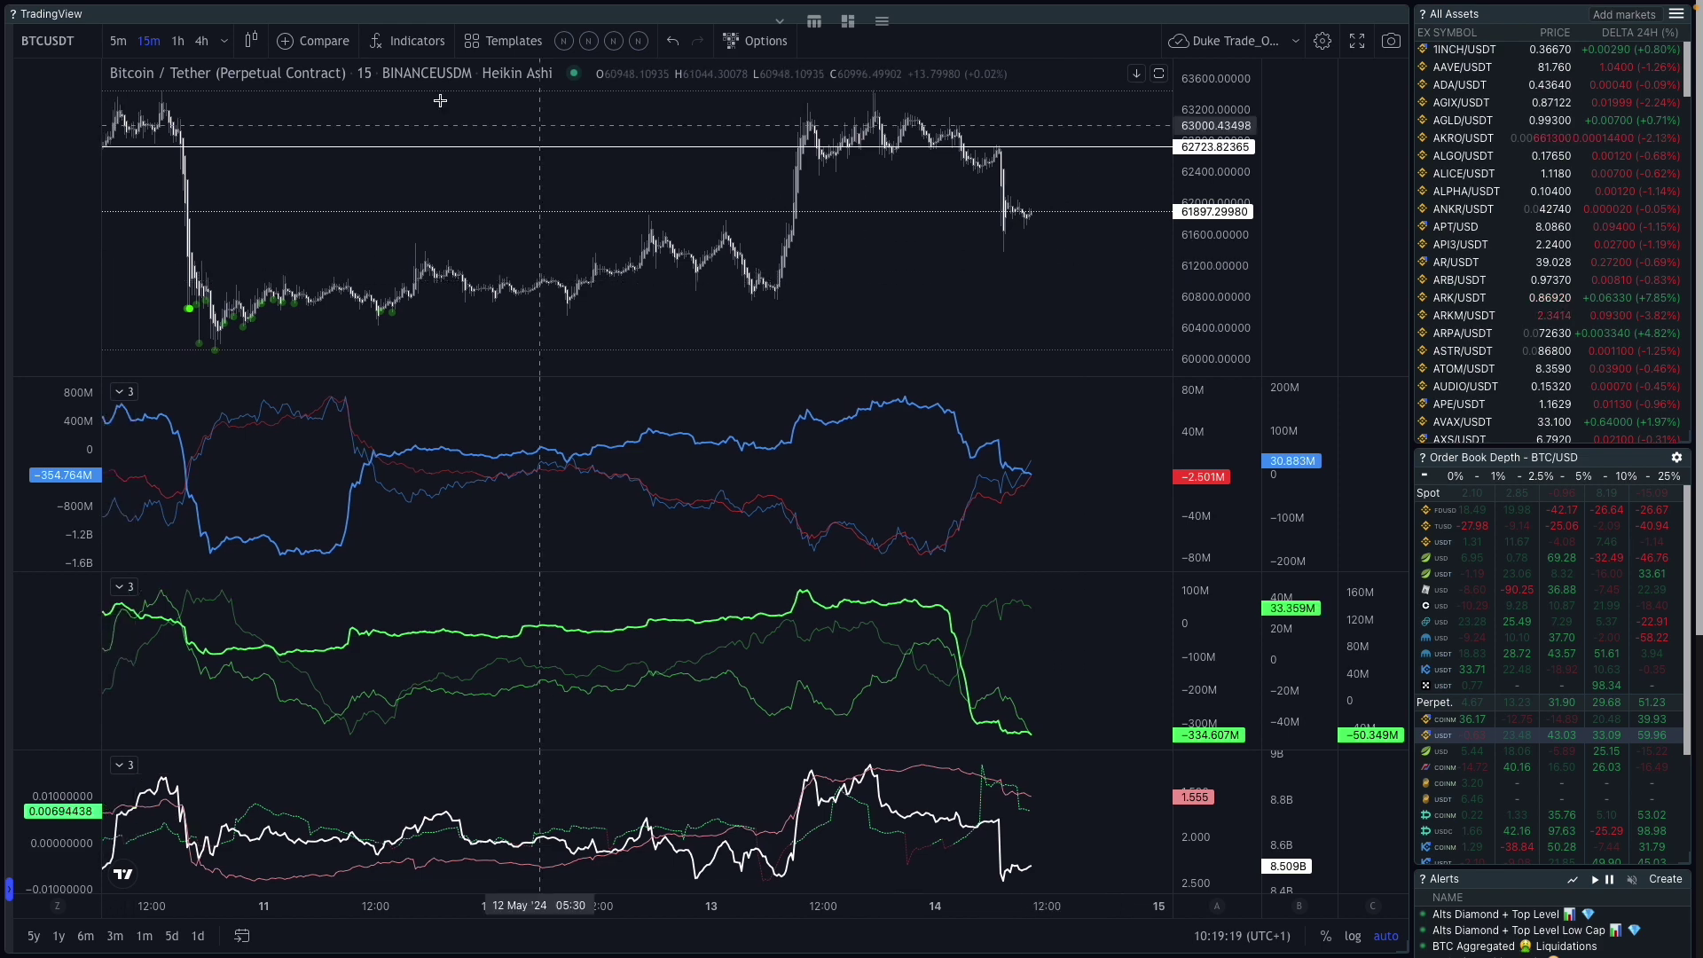
Change the interval to 1 hour and restore the order-flow heatmap layout
key("alt+Up")
scroll(984, 322, "up", 3)
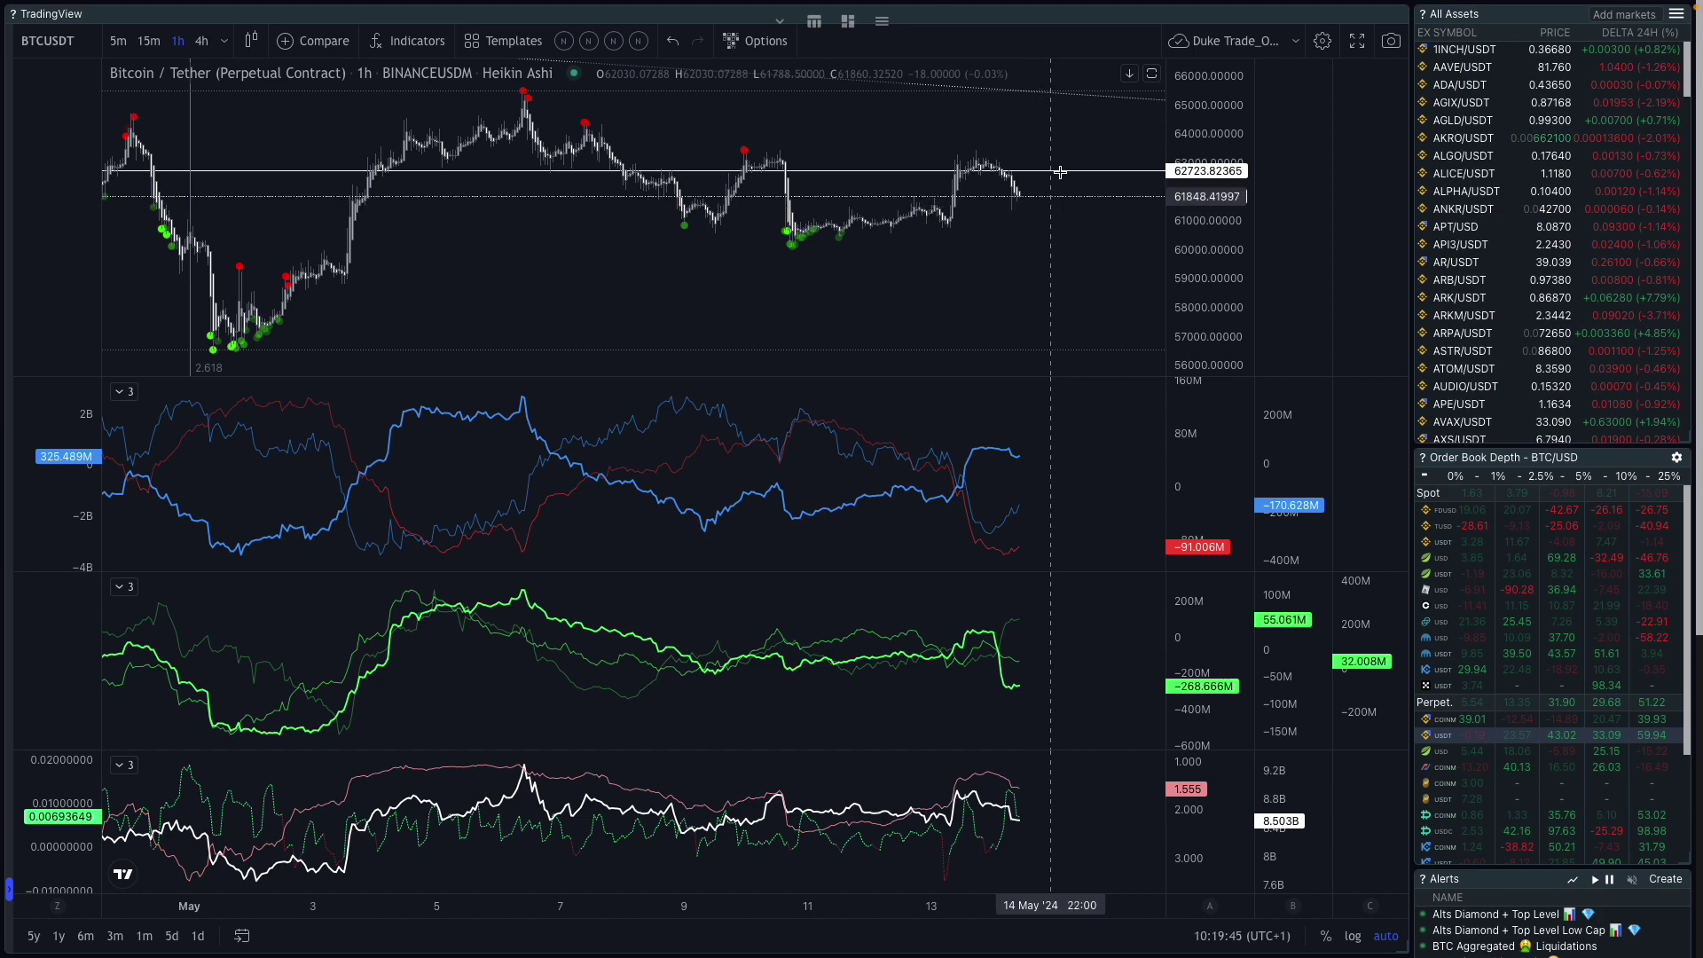
left_click(565, 42)
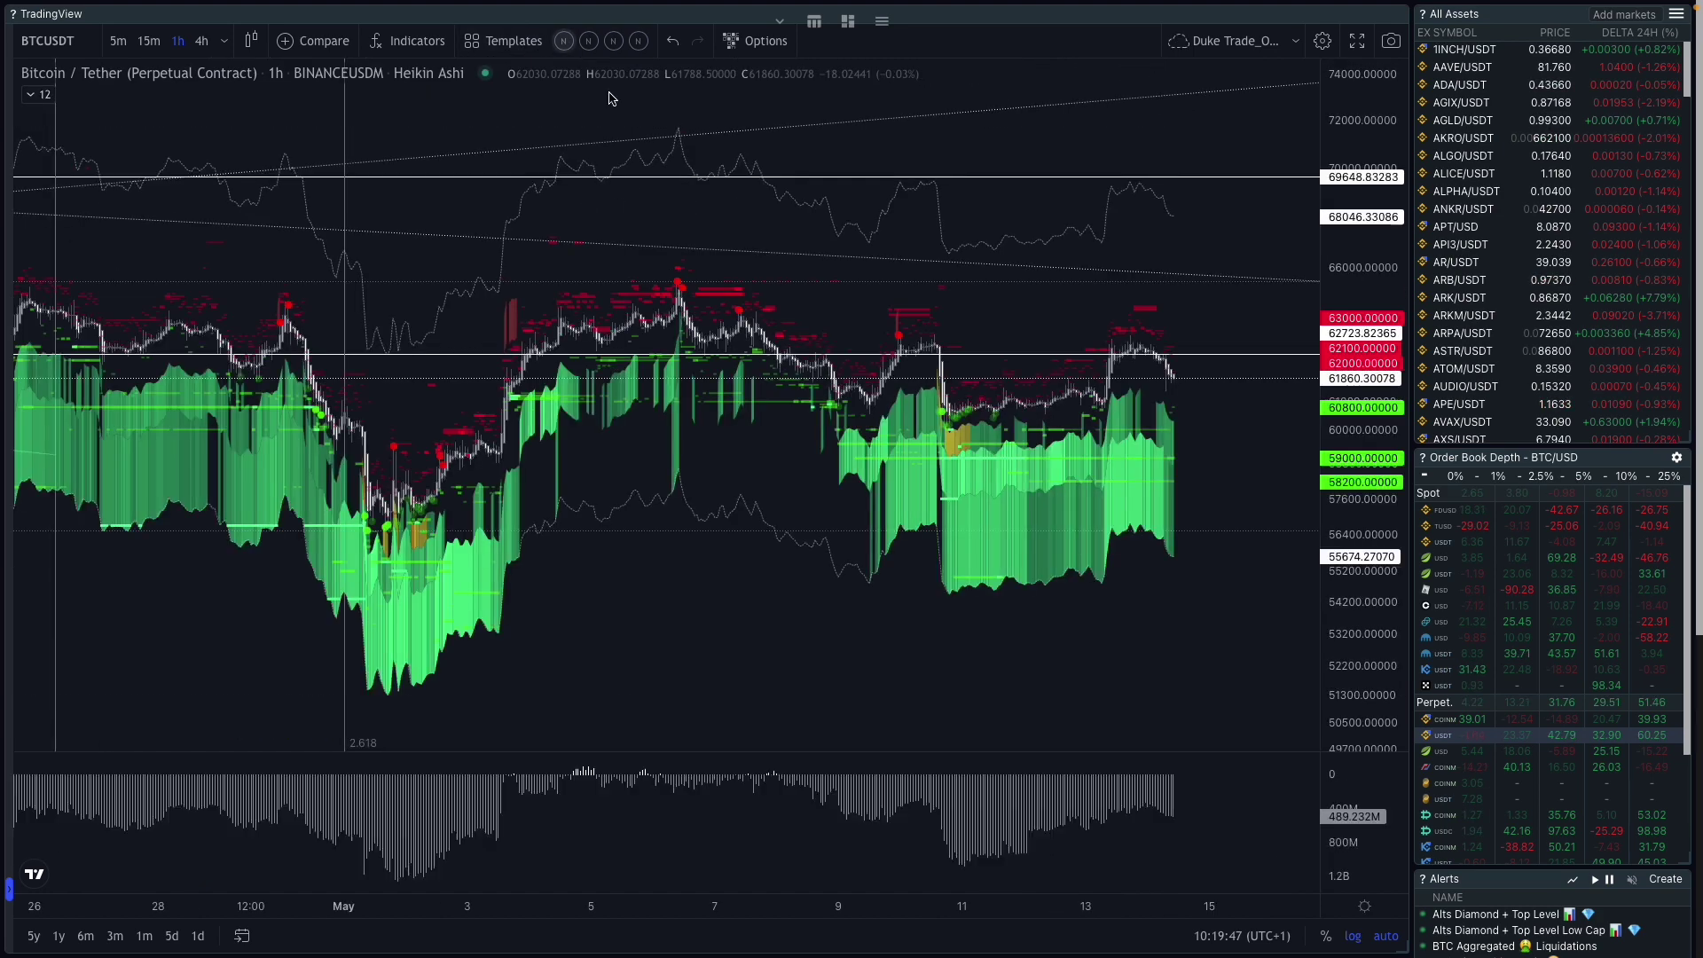
Set the timeframe to 15 minutes and load ETH/USDT from the All Assets watchlist
left_click(149, 40)
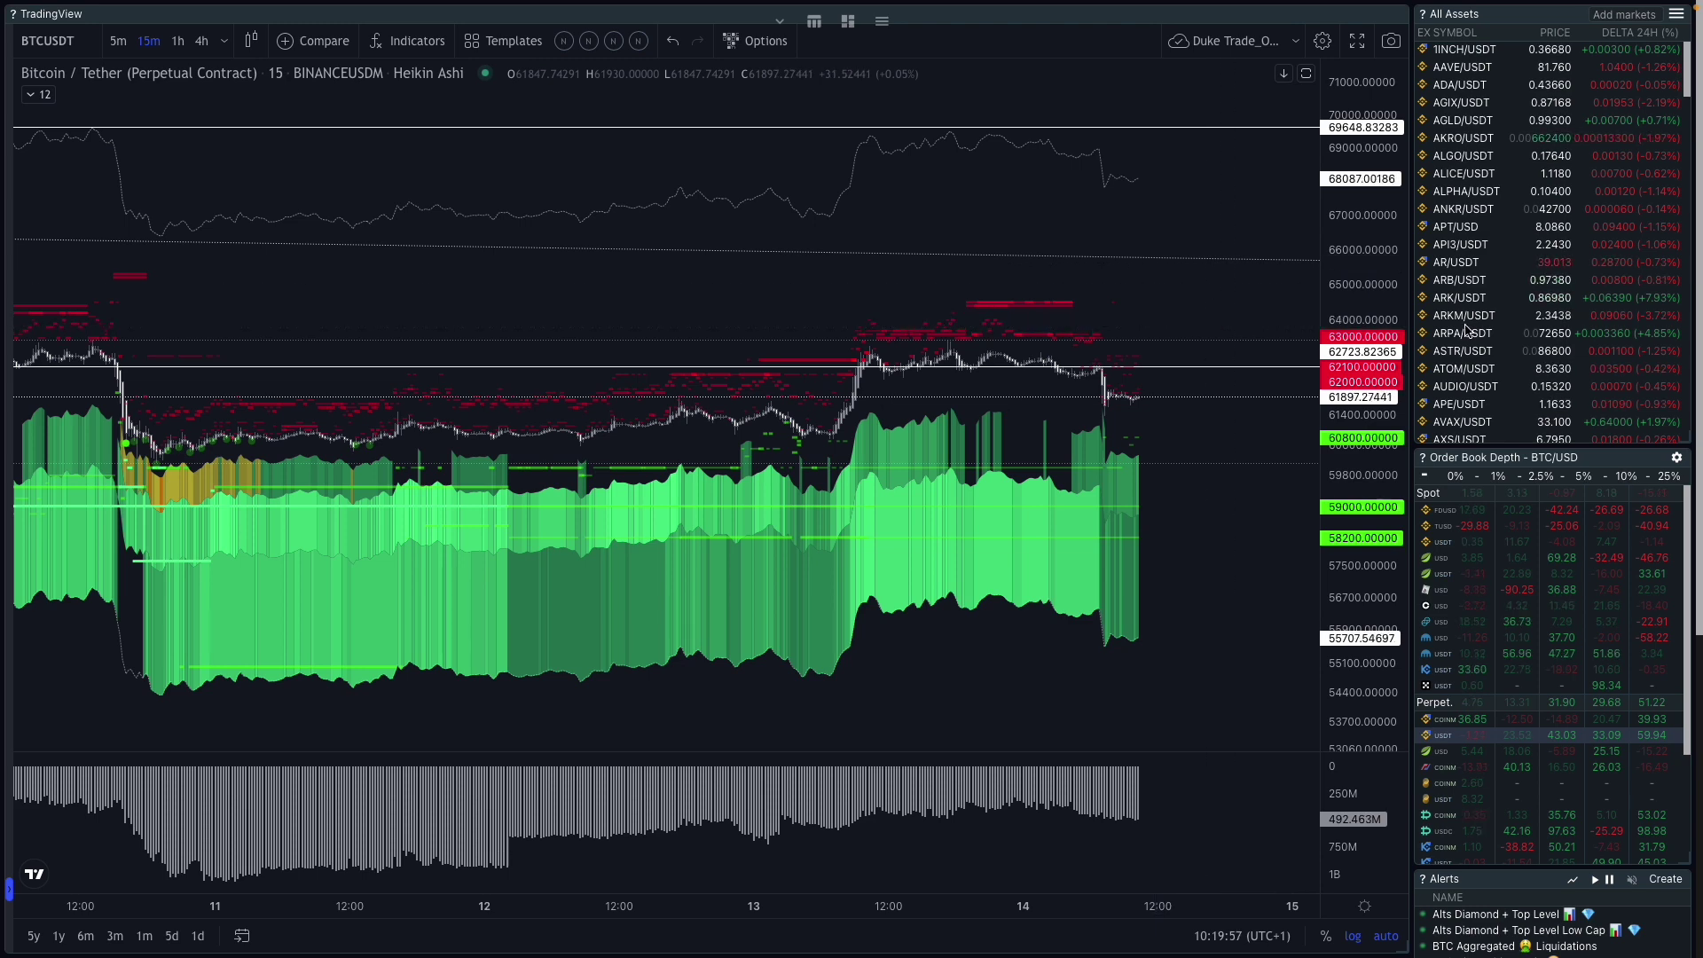
scroll(1499, 370, "down", 5)
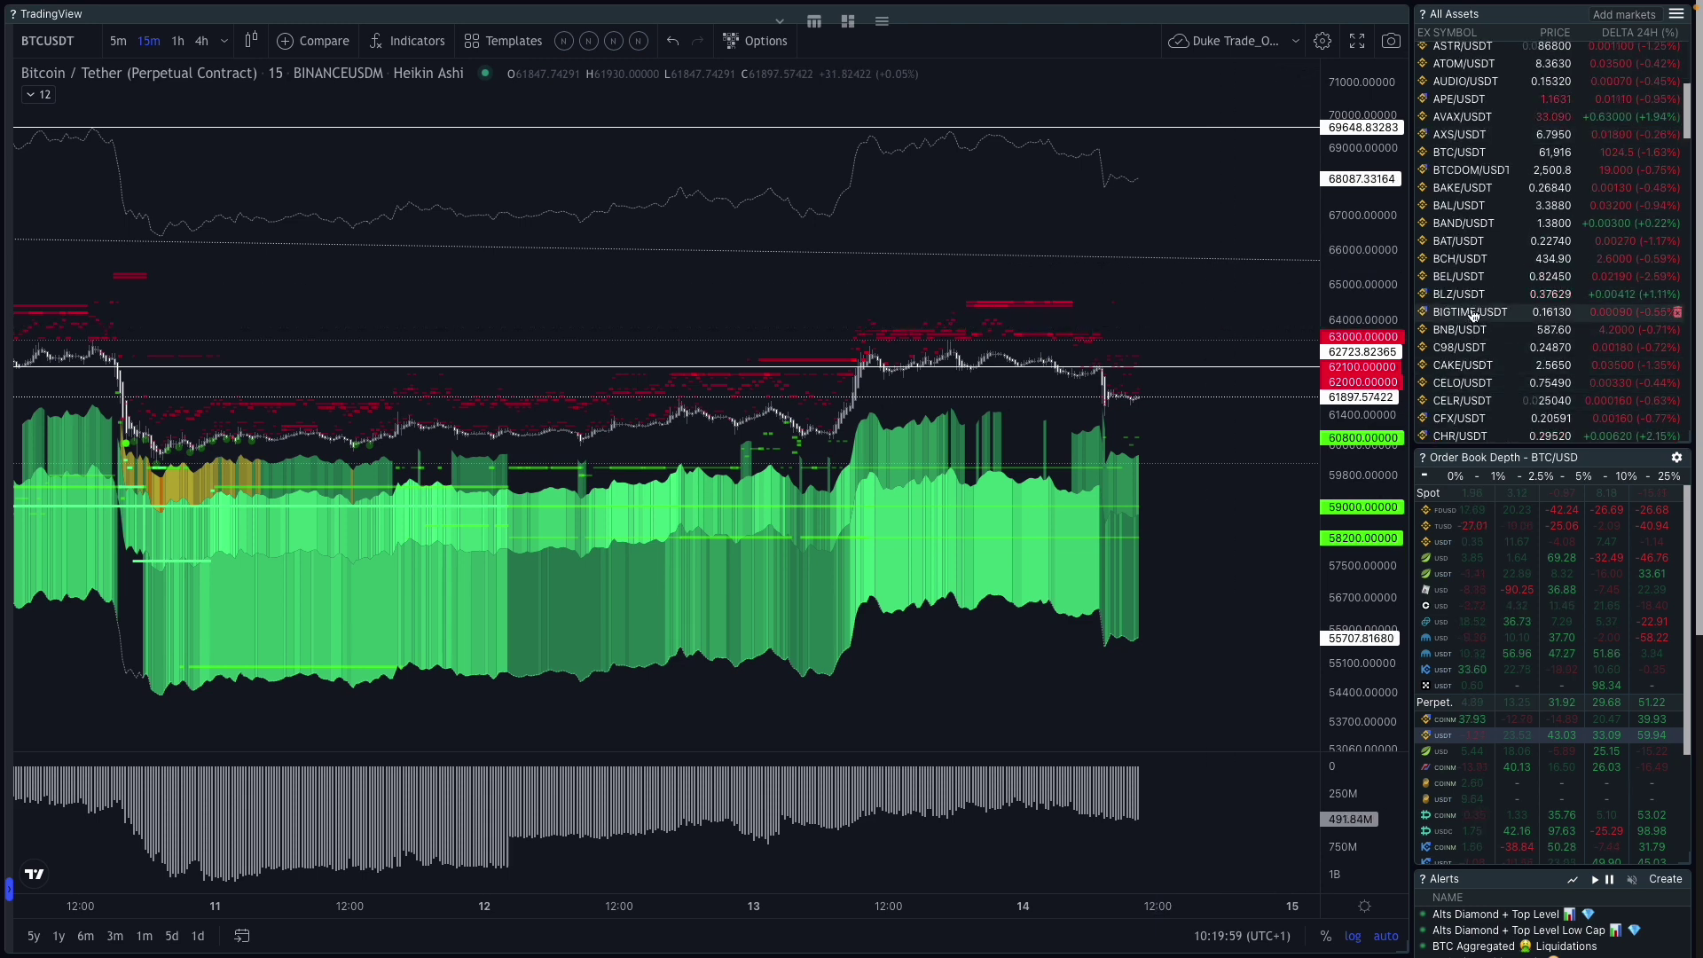
scroll(1472, 319, "down", 7)
scroll(1472, 317, "down", 2)
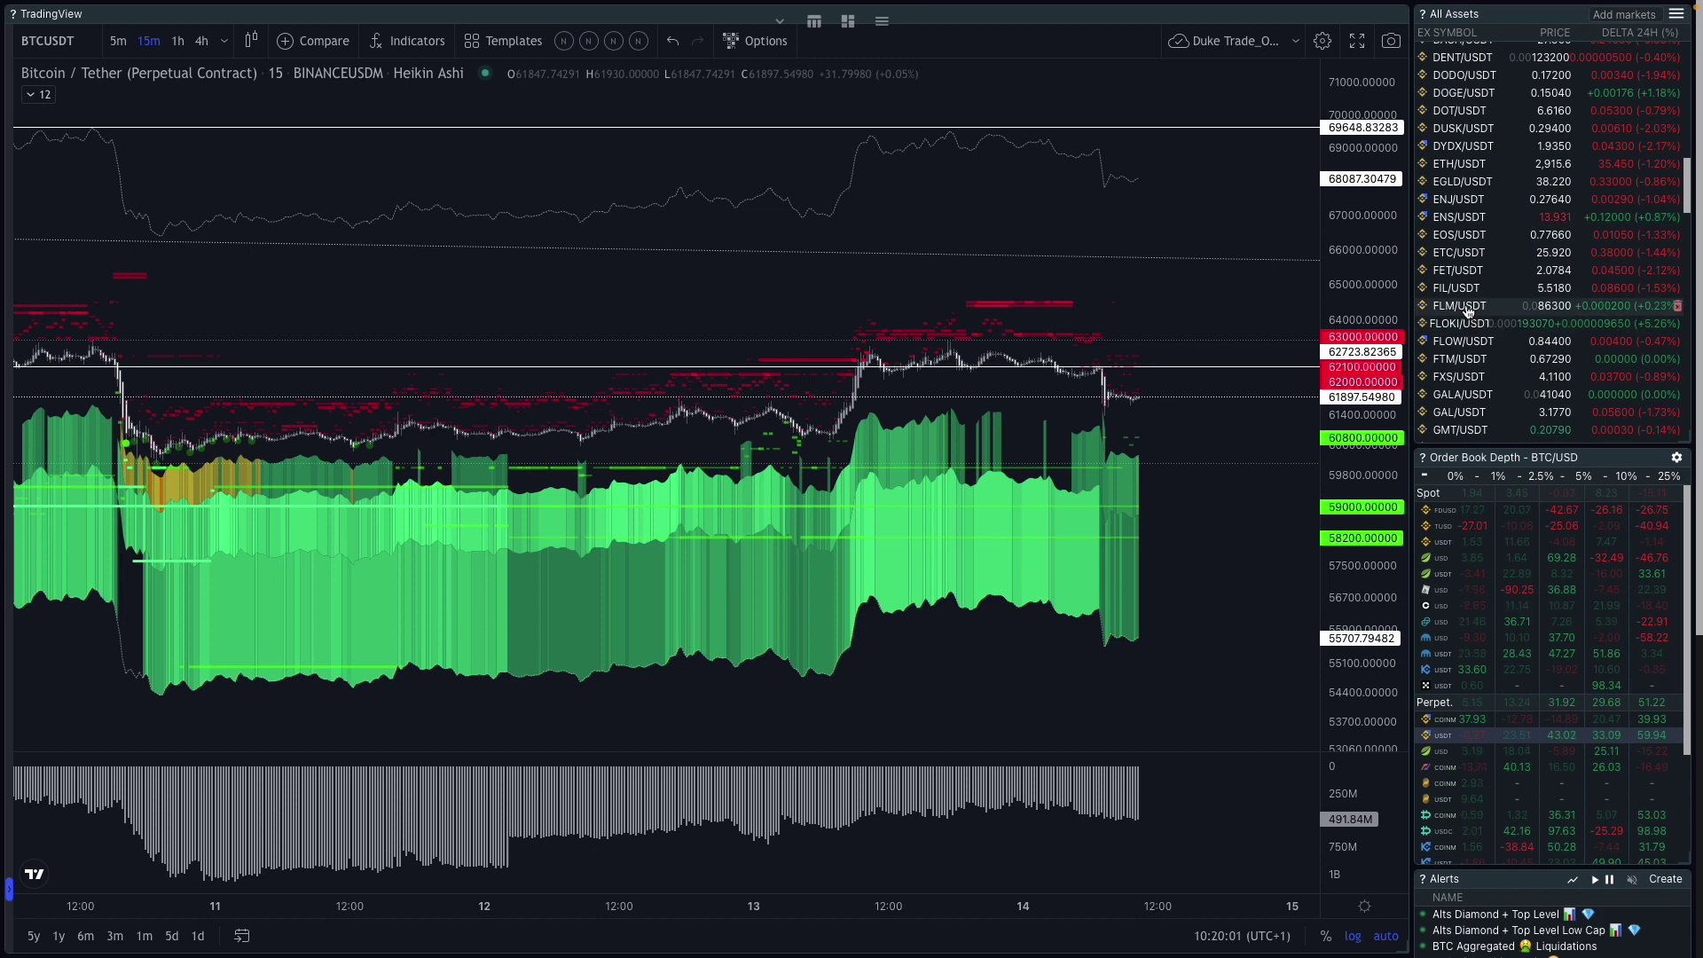
left_click(1459, 163)
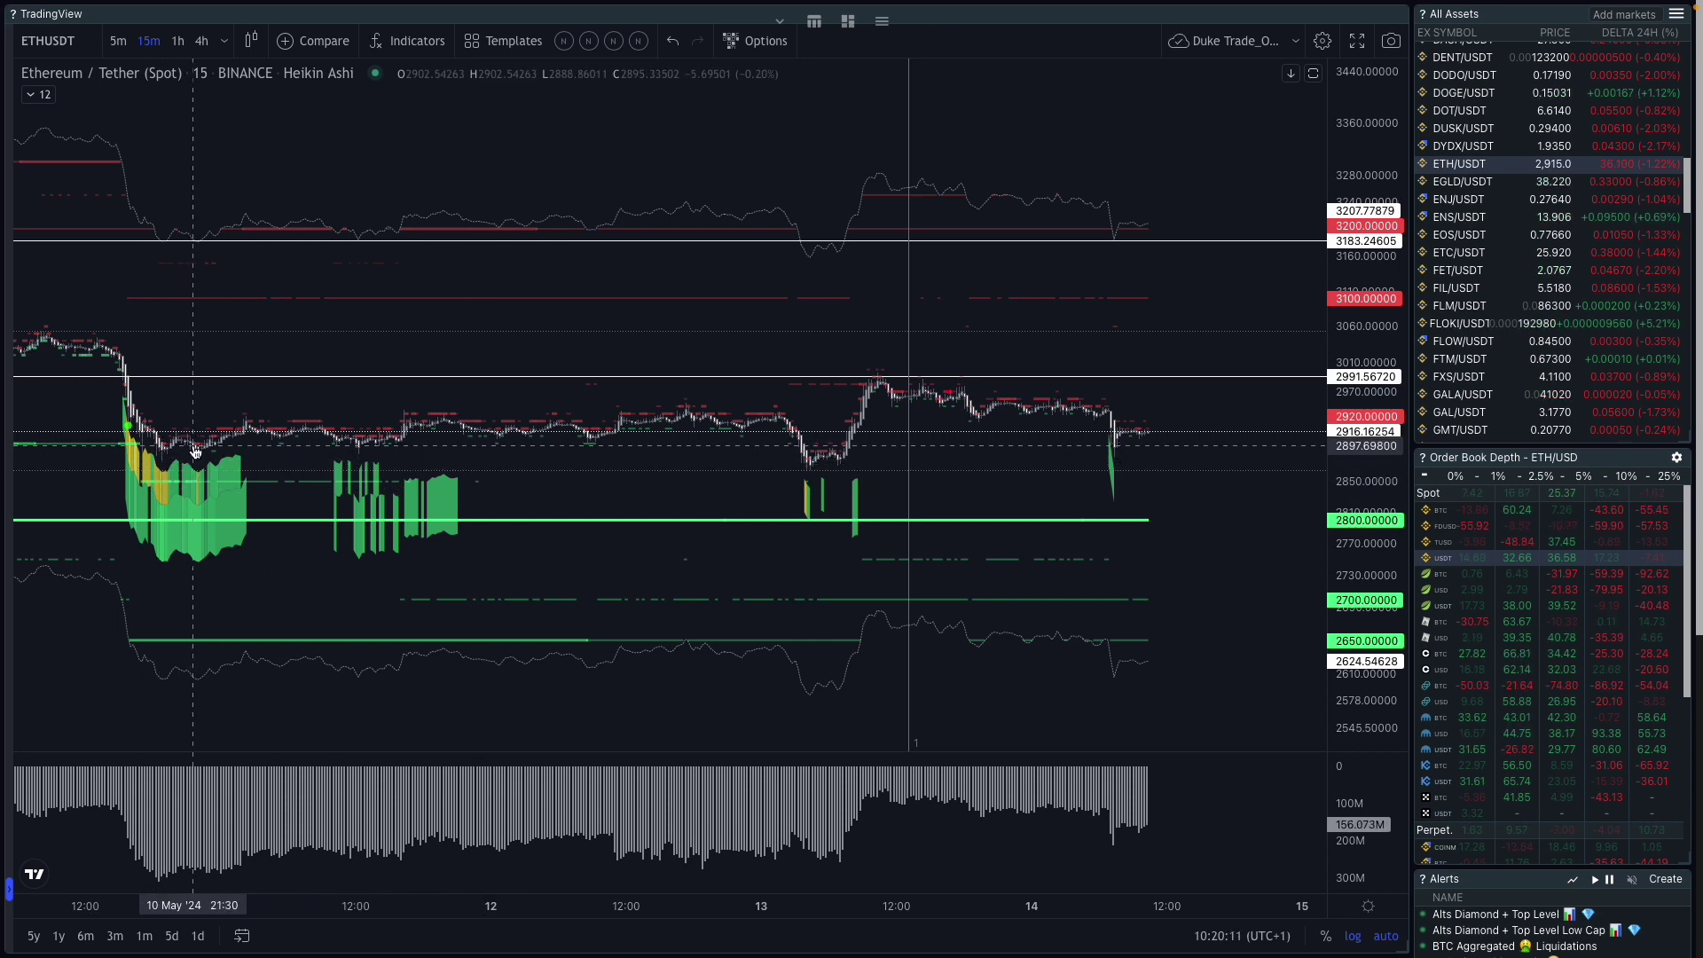
left_click_drag(195, 452, 193, 414)
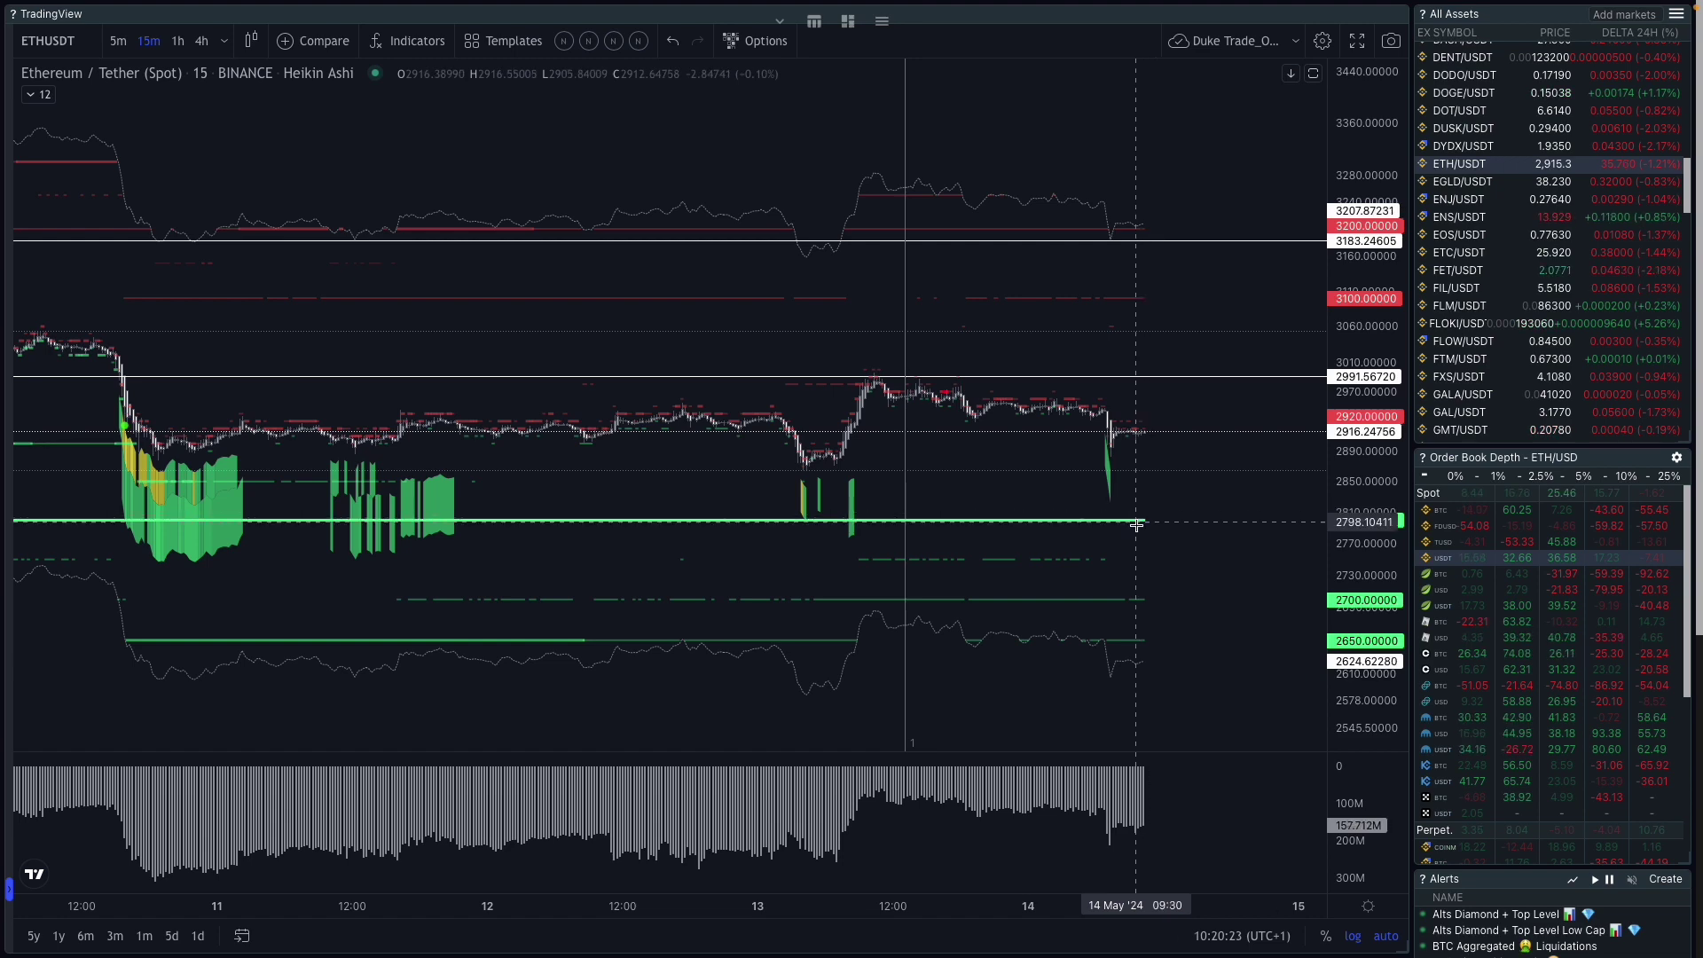
scroll(1436, 380, "down", 1)
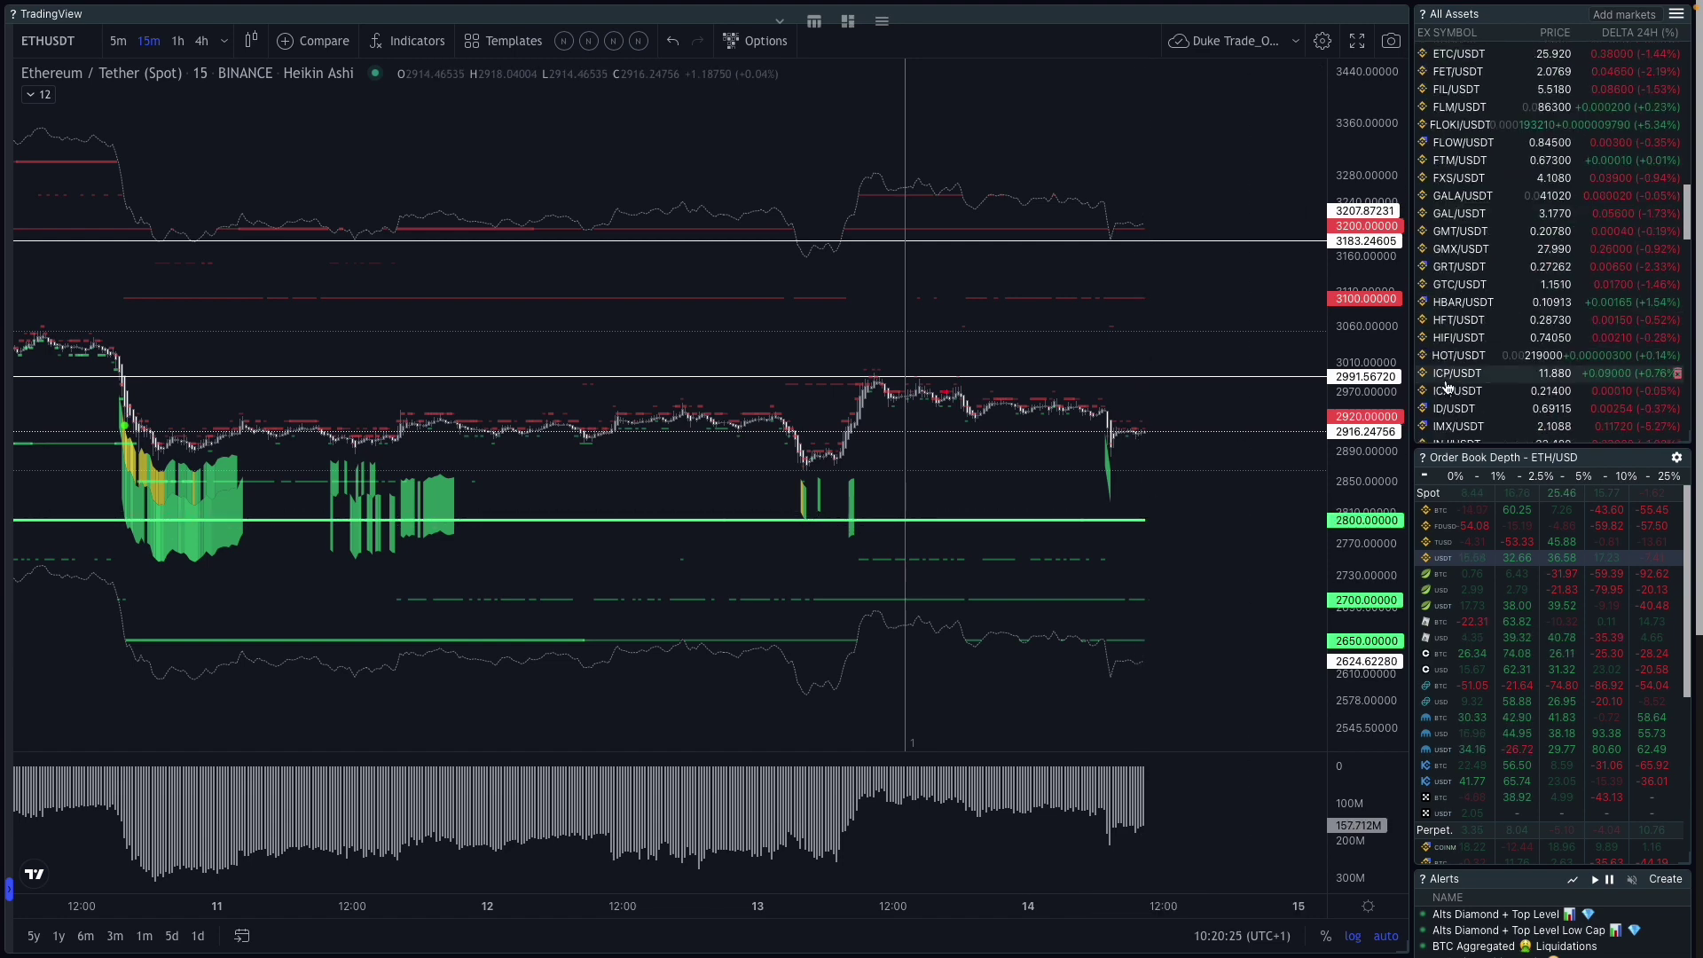
scroll(1465, 300, "up", 3)
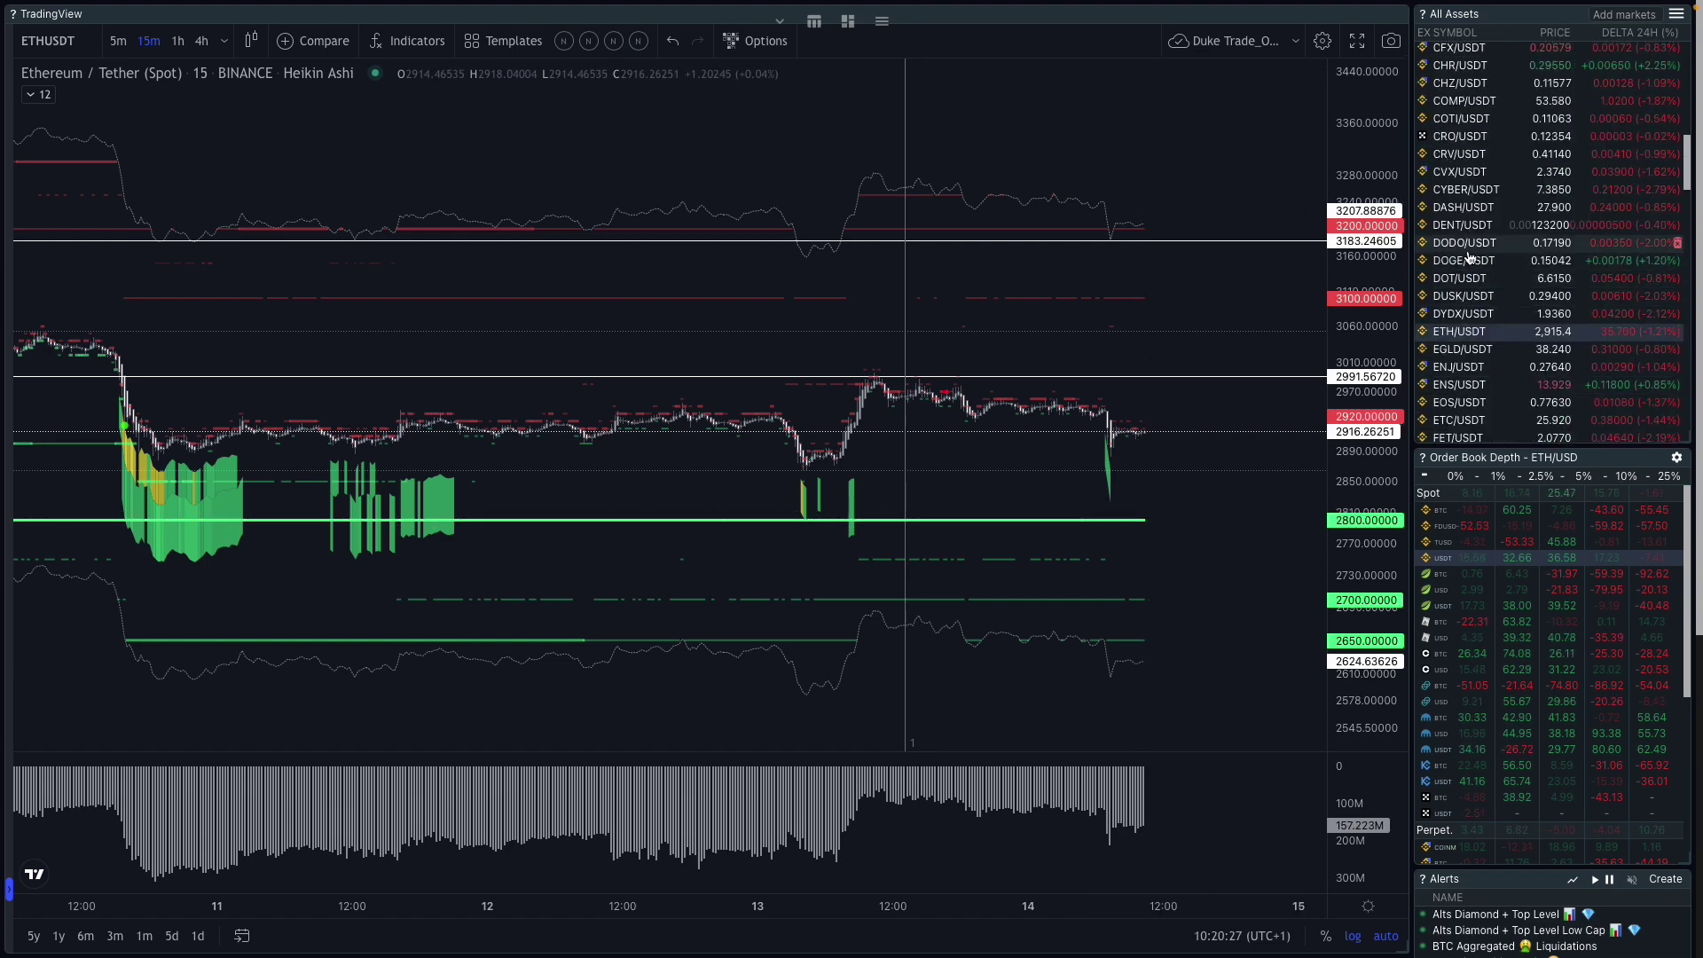
Chart DOGE/USDT from the All Assets watchlist, then switch to the SOL/USDT perpetual
left_click(1463, 259)
scroll(1209, 388, "left", 2)
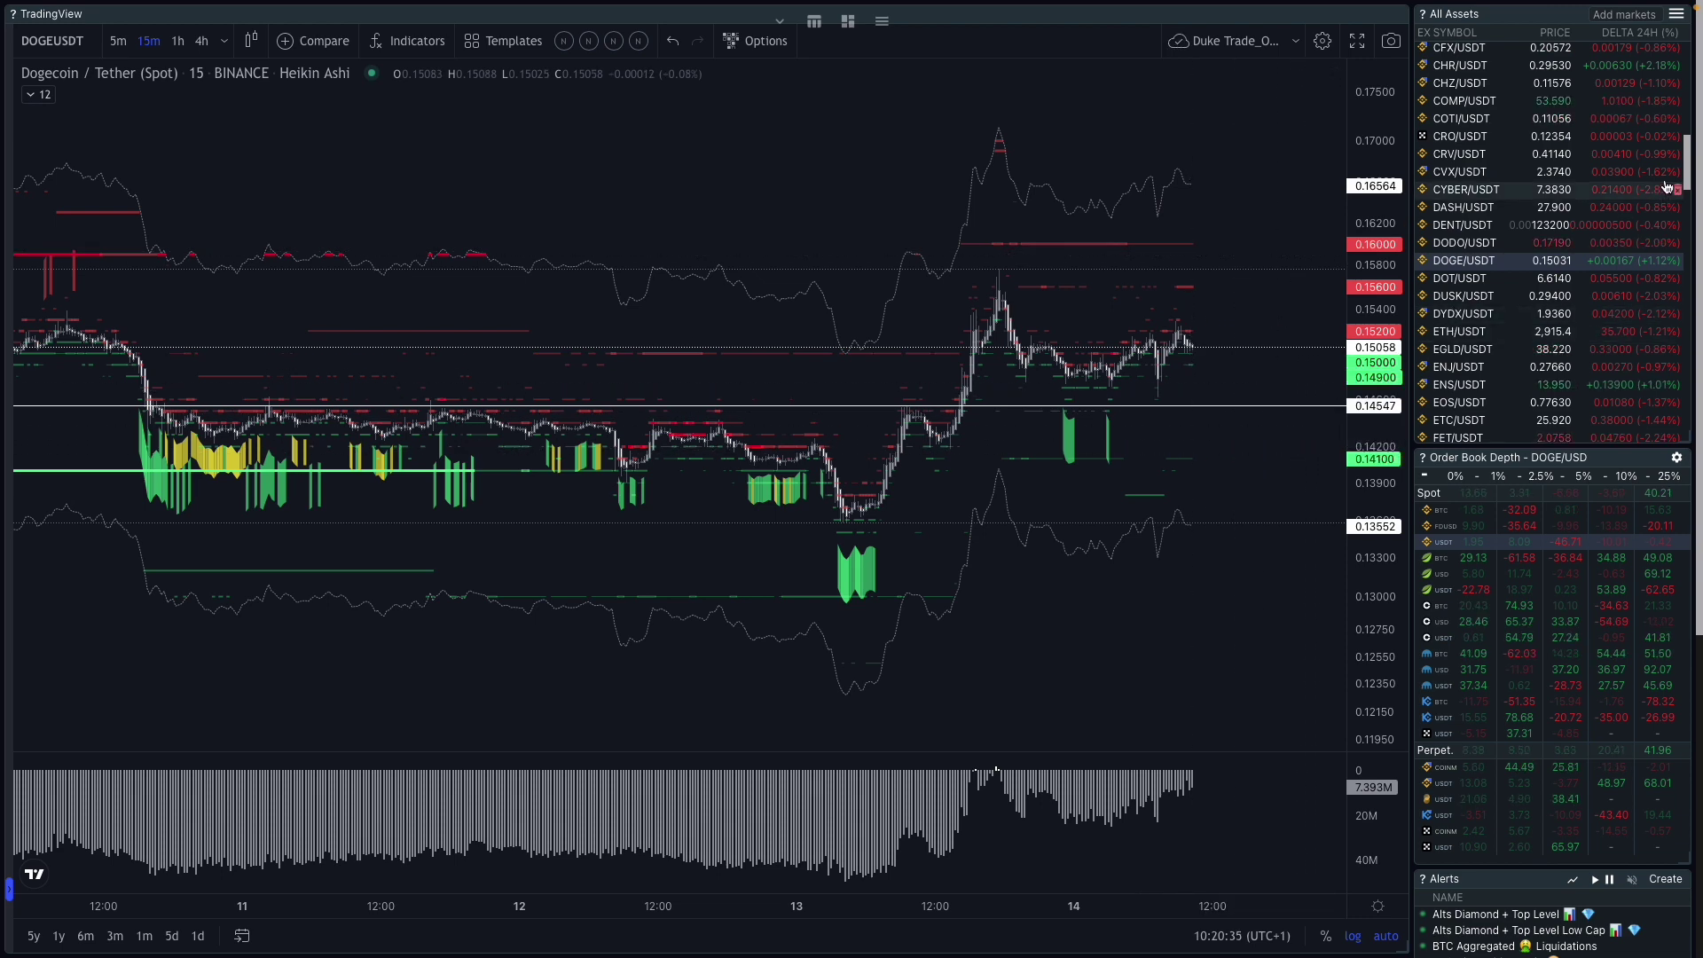
scroll(1686, 191, "down", 3)
scroll(1686, 191, "down", 15)
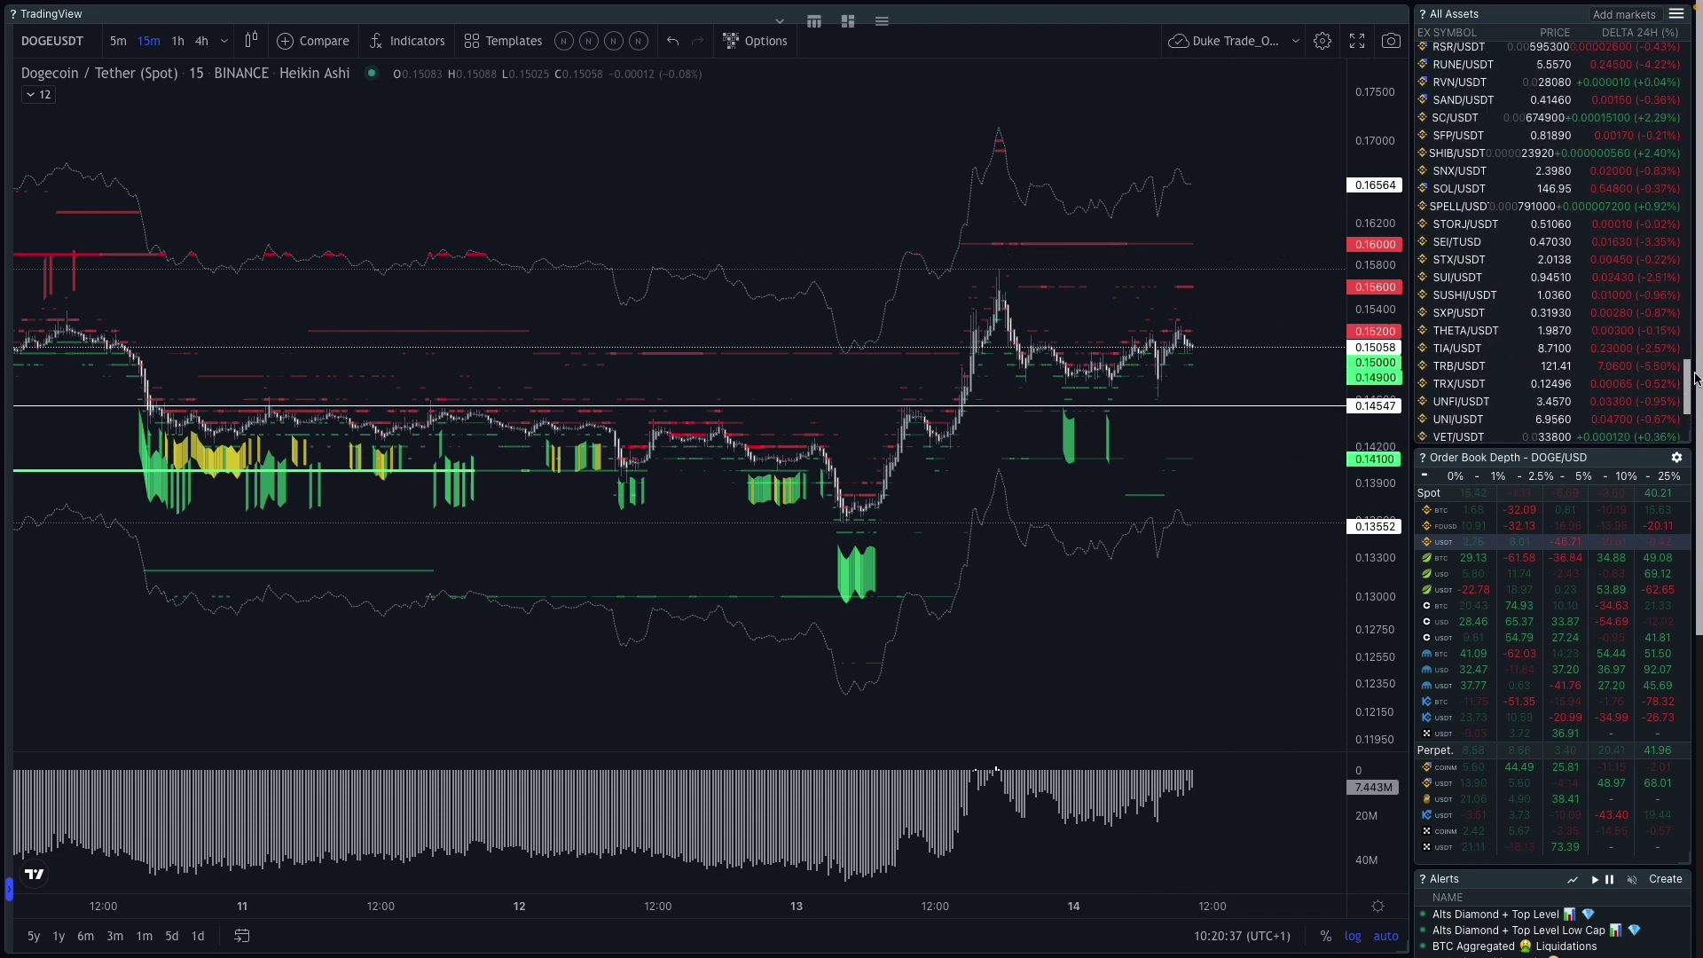
left_click(1499, 277)
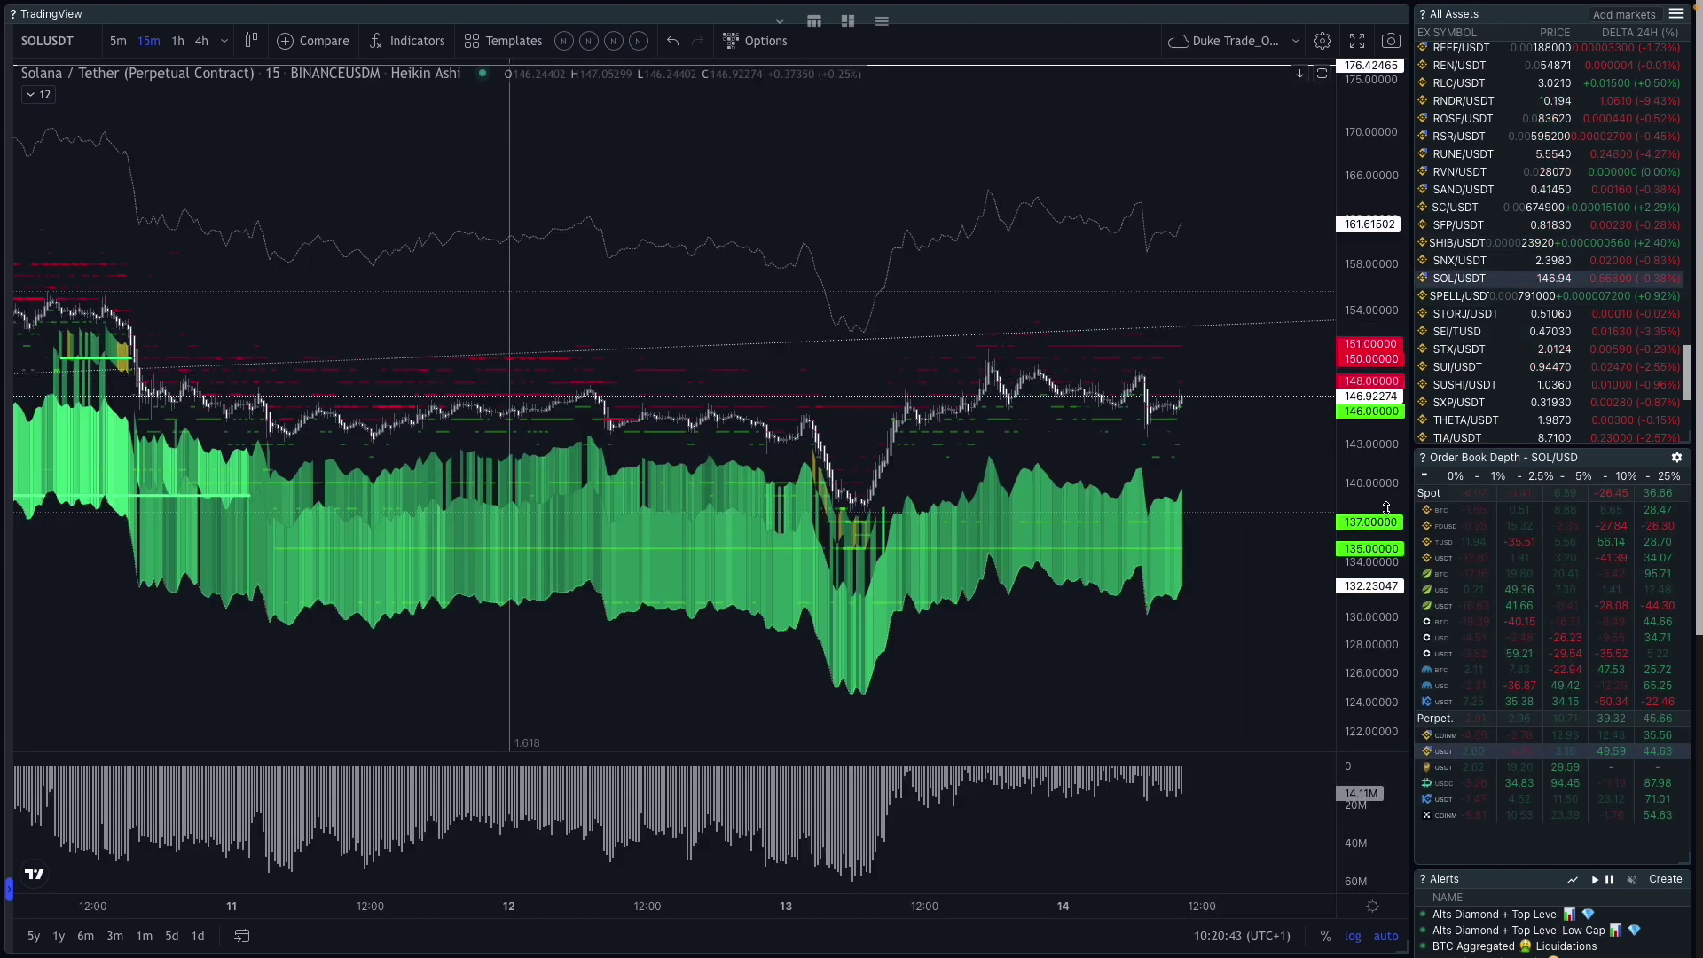
Switch to Binance SOL spot and pan through the 8–15 May bars
left_click(1508, 557)
scroll(544, 515, "left", 10)
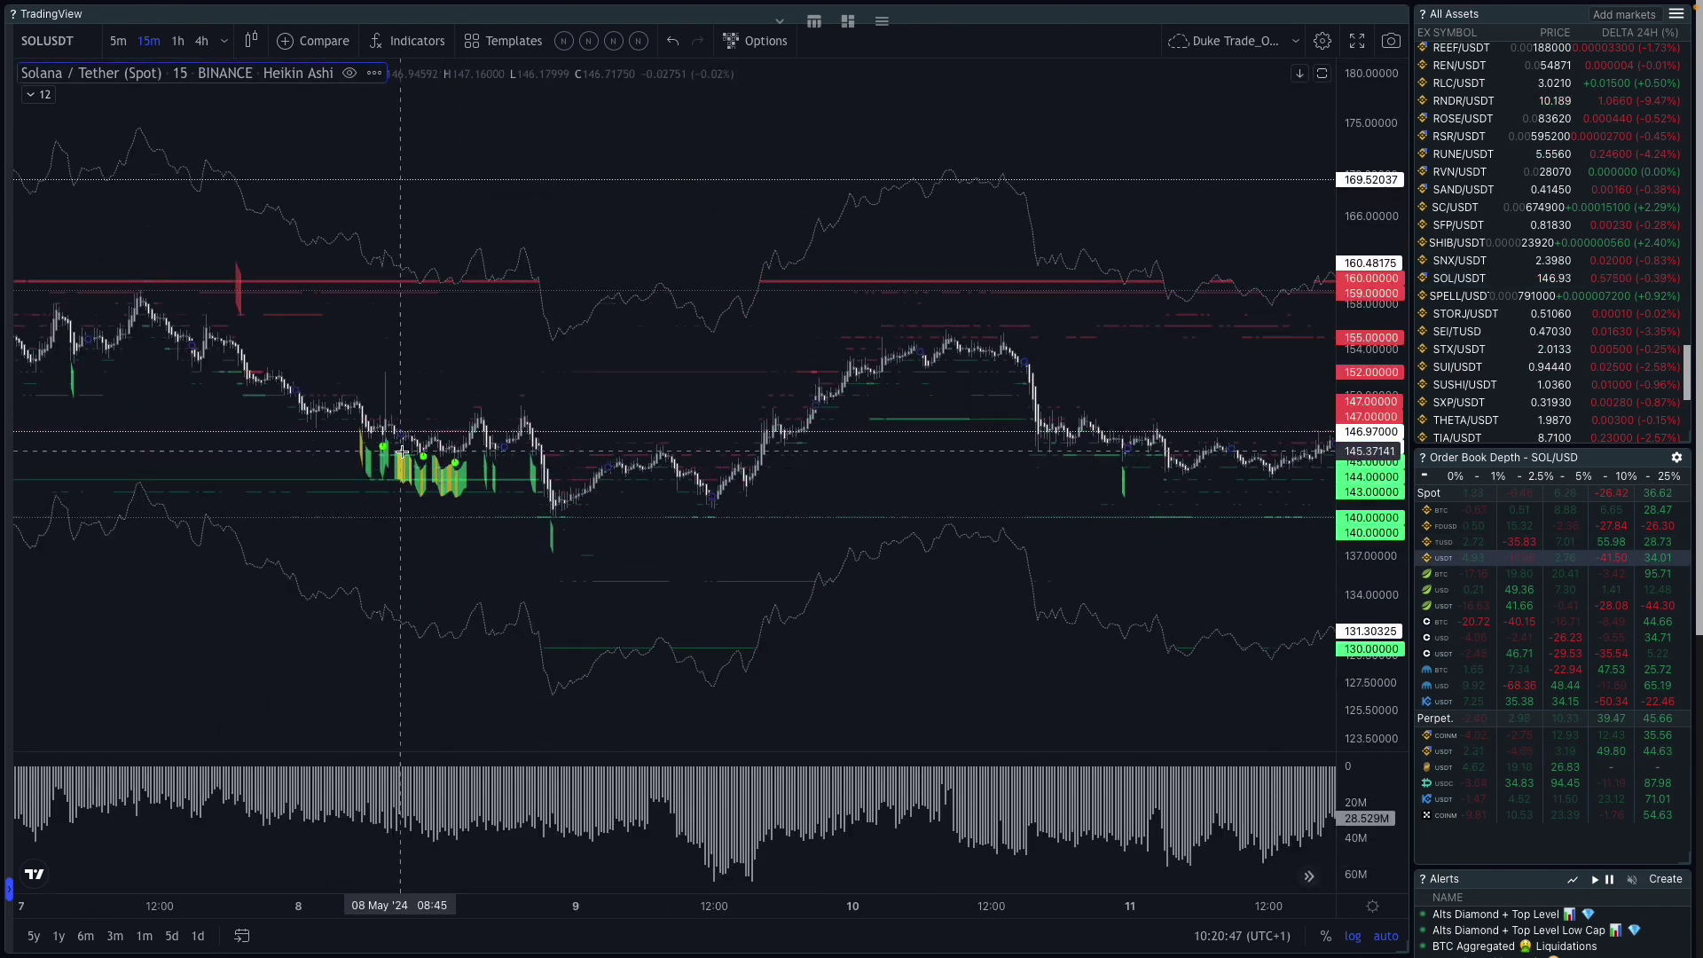
left_click_drag(852, 505, 471, 497)
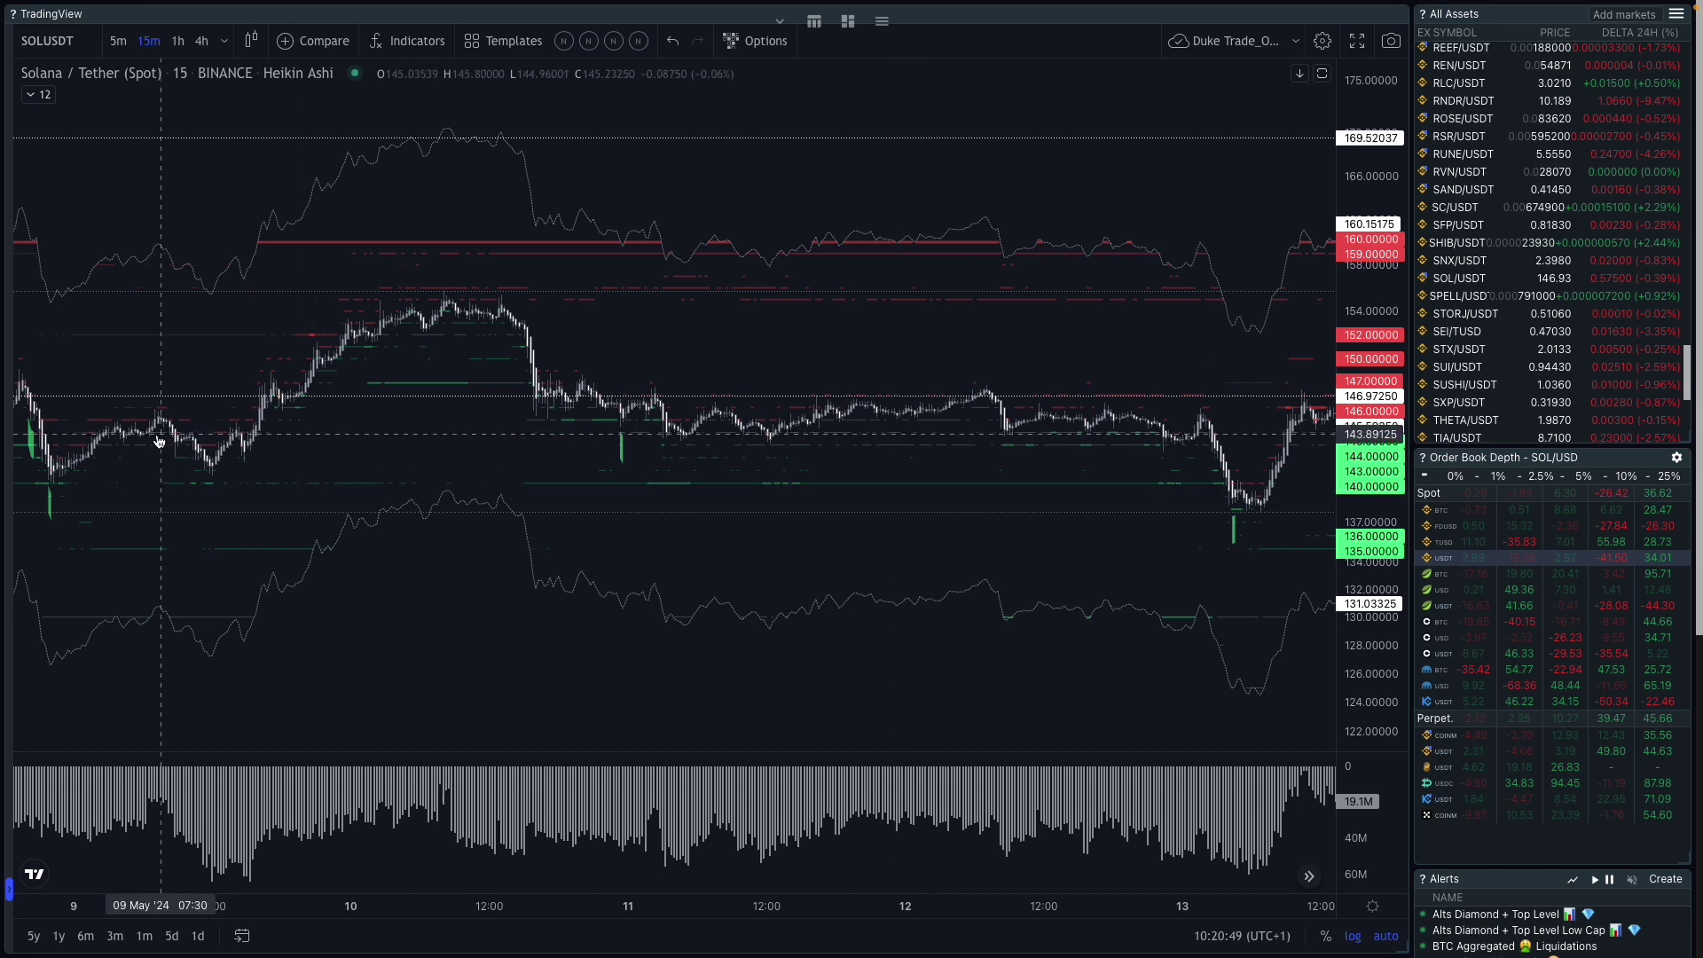
left_click_drag(65, 483, 532, 499)
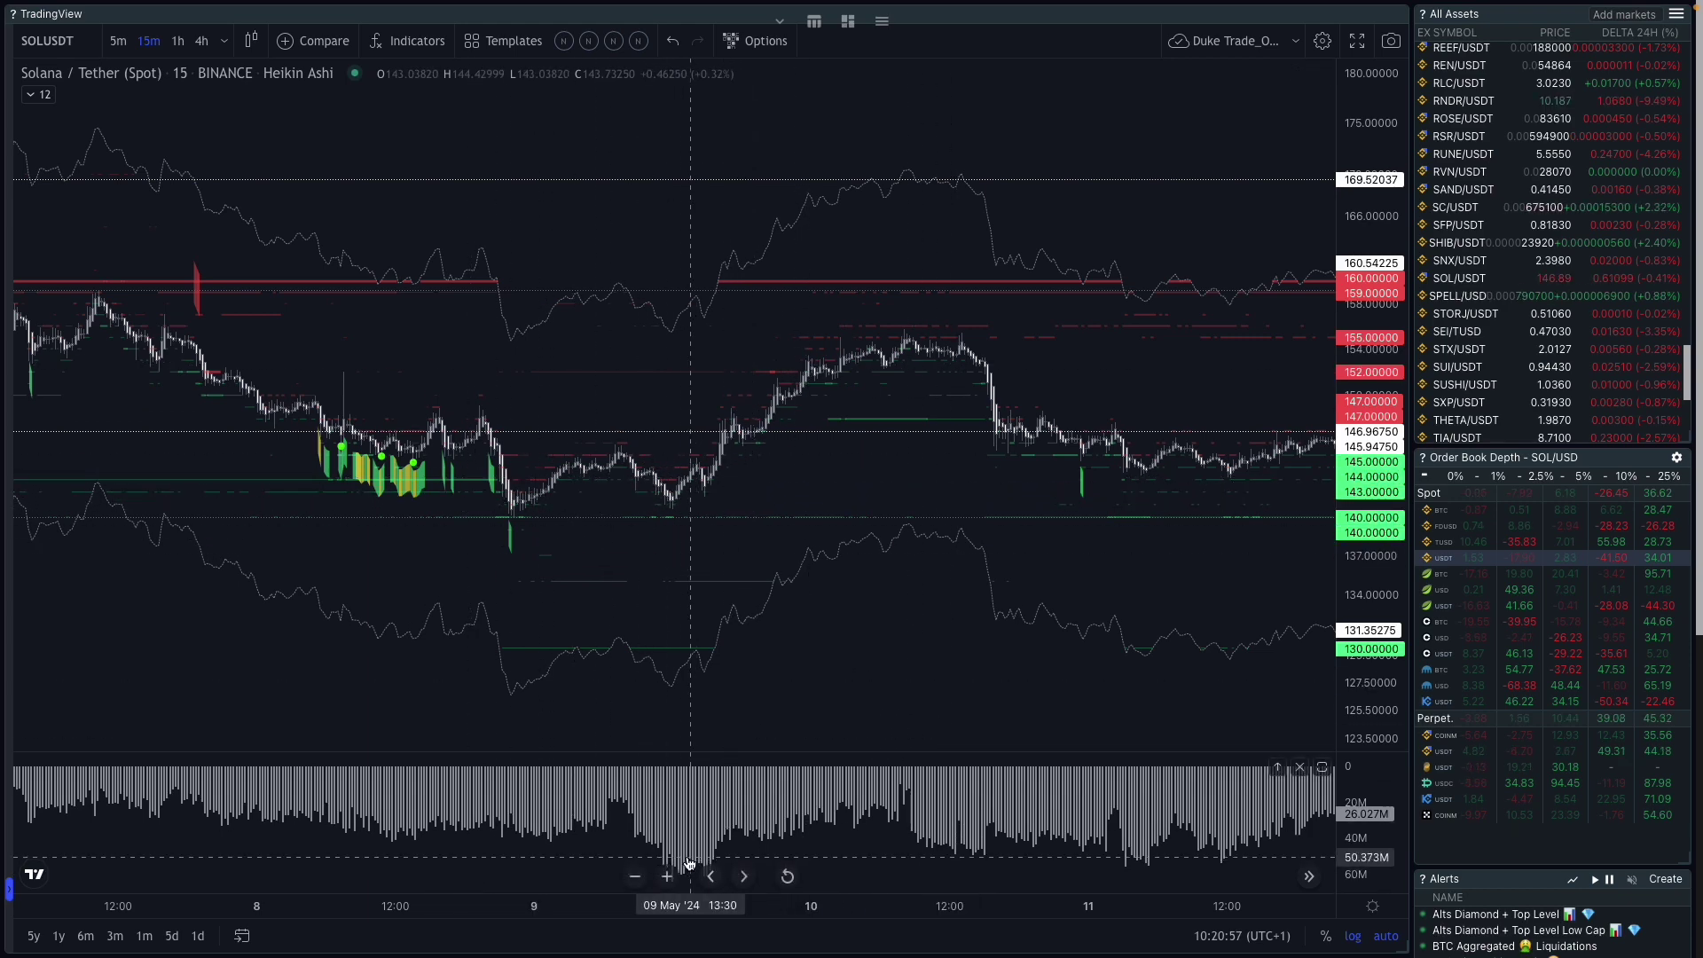
left_click_drag(1007, 544, 372, 529)
left_click_drag(859, 532, 552, 523)
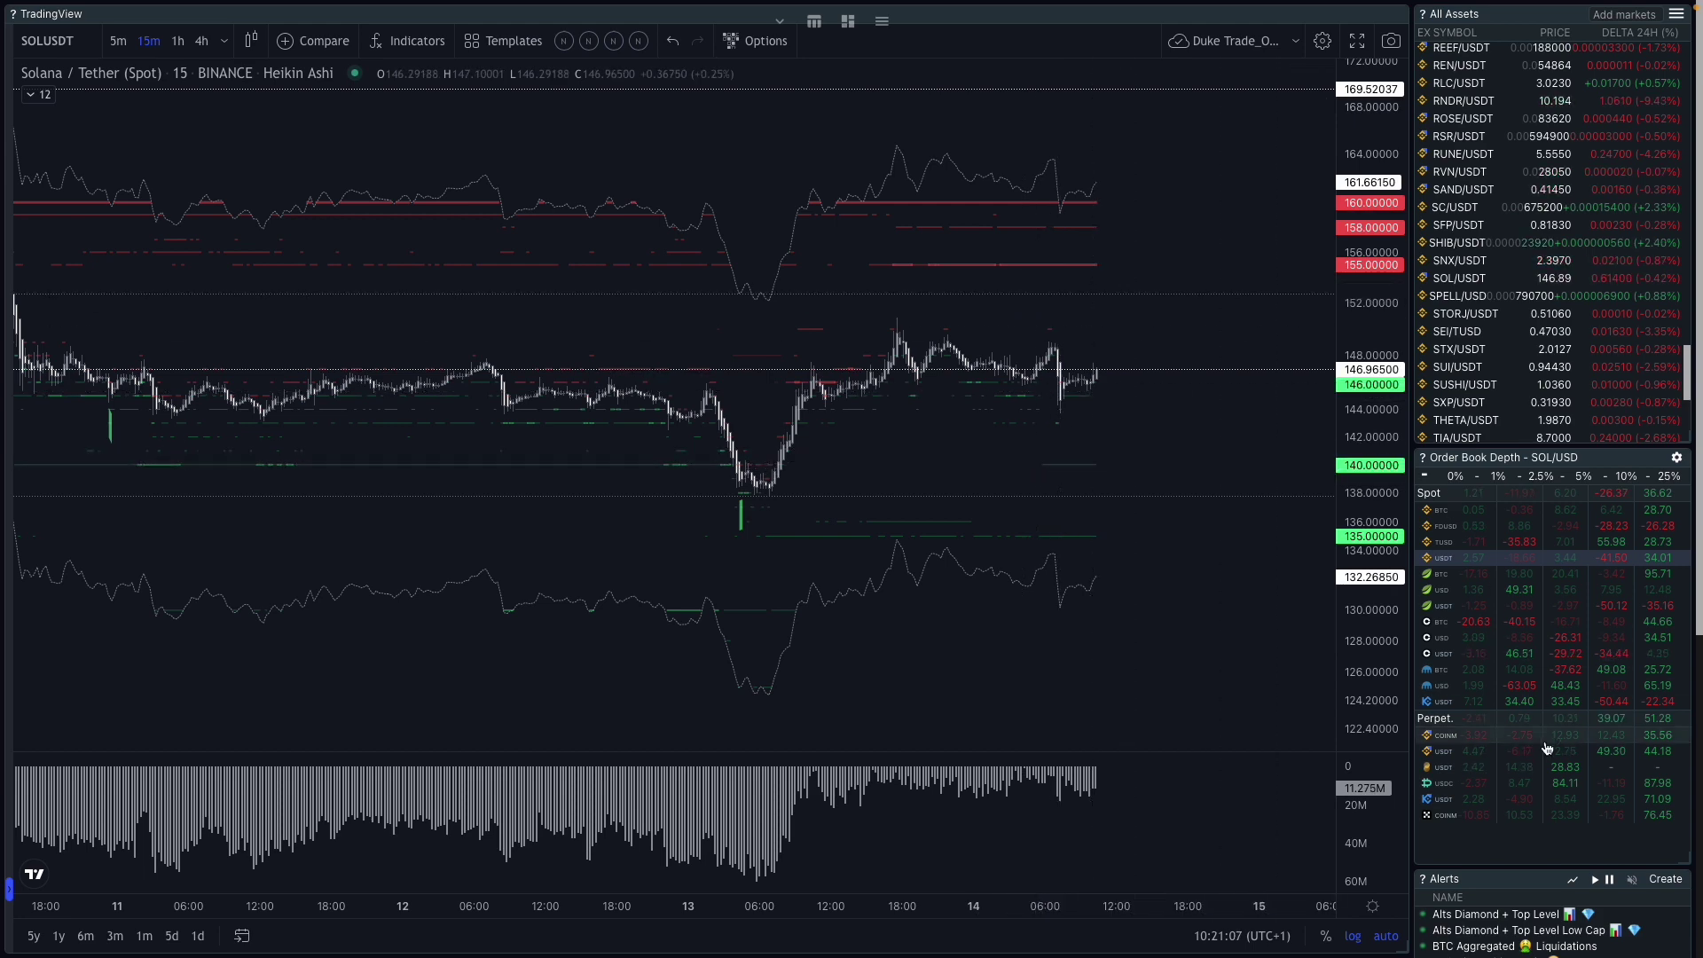
Return to the SOL perpetual contract and apply the three-indicator-pane layout
left_click(1445, 751)
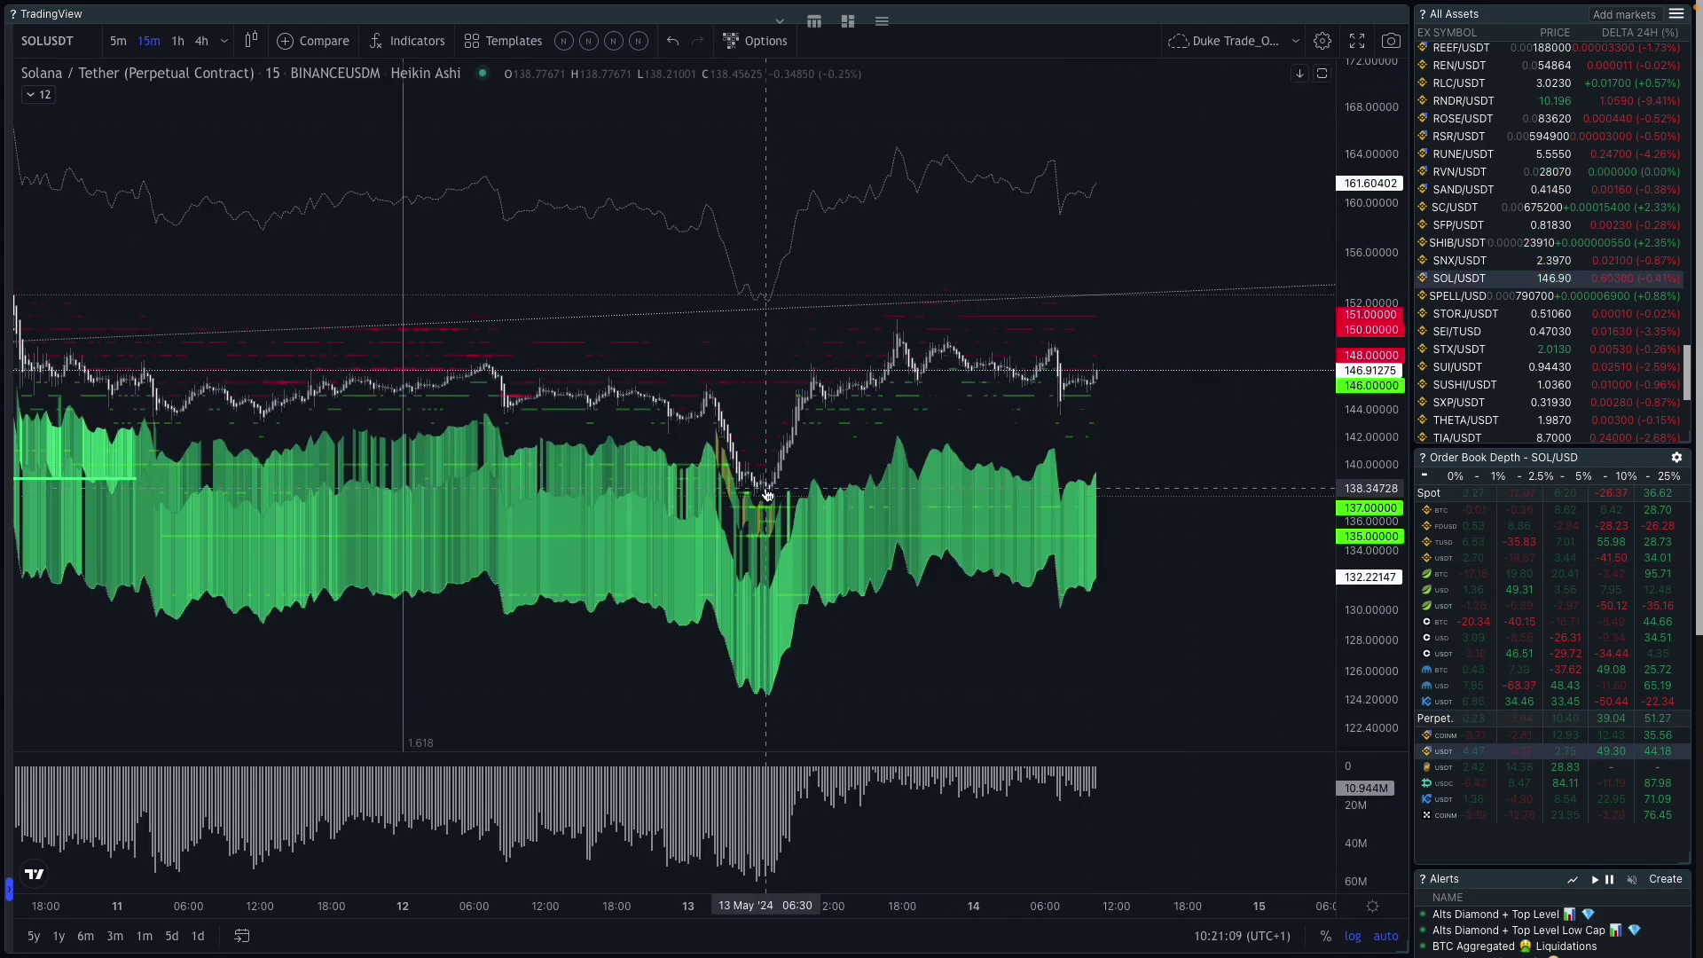
left_click_drag(1082, 426, 1177, 440)
scroll(1178, 440, "up", 1)
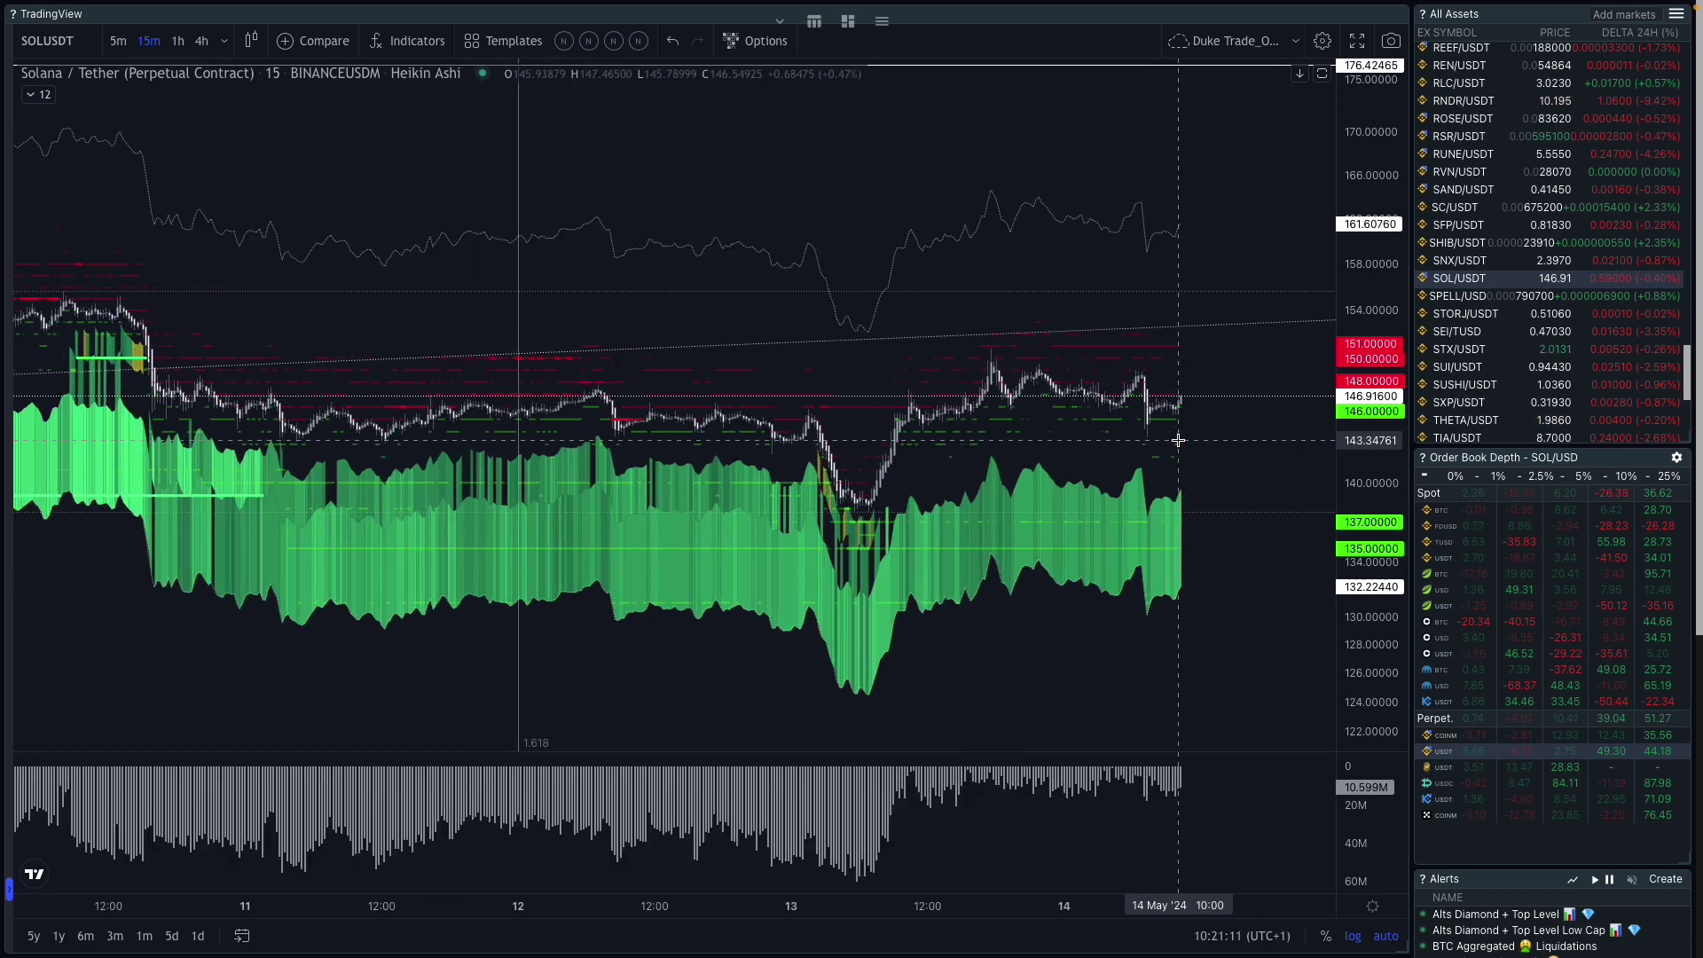
left_click(638, 41)
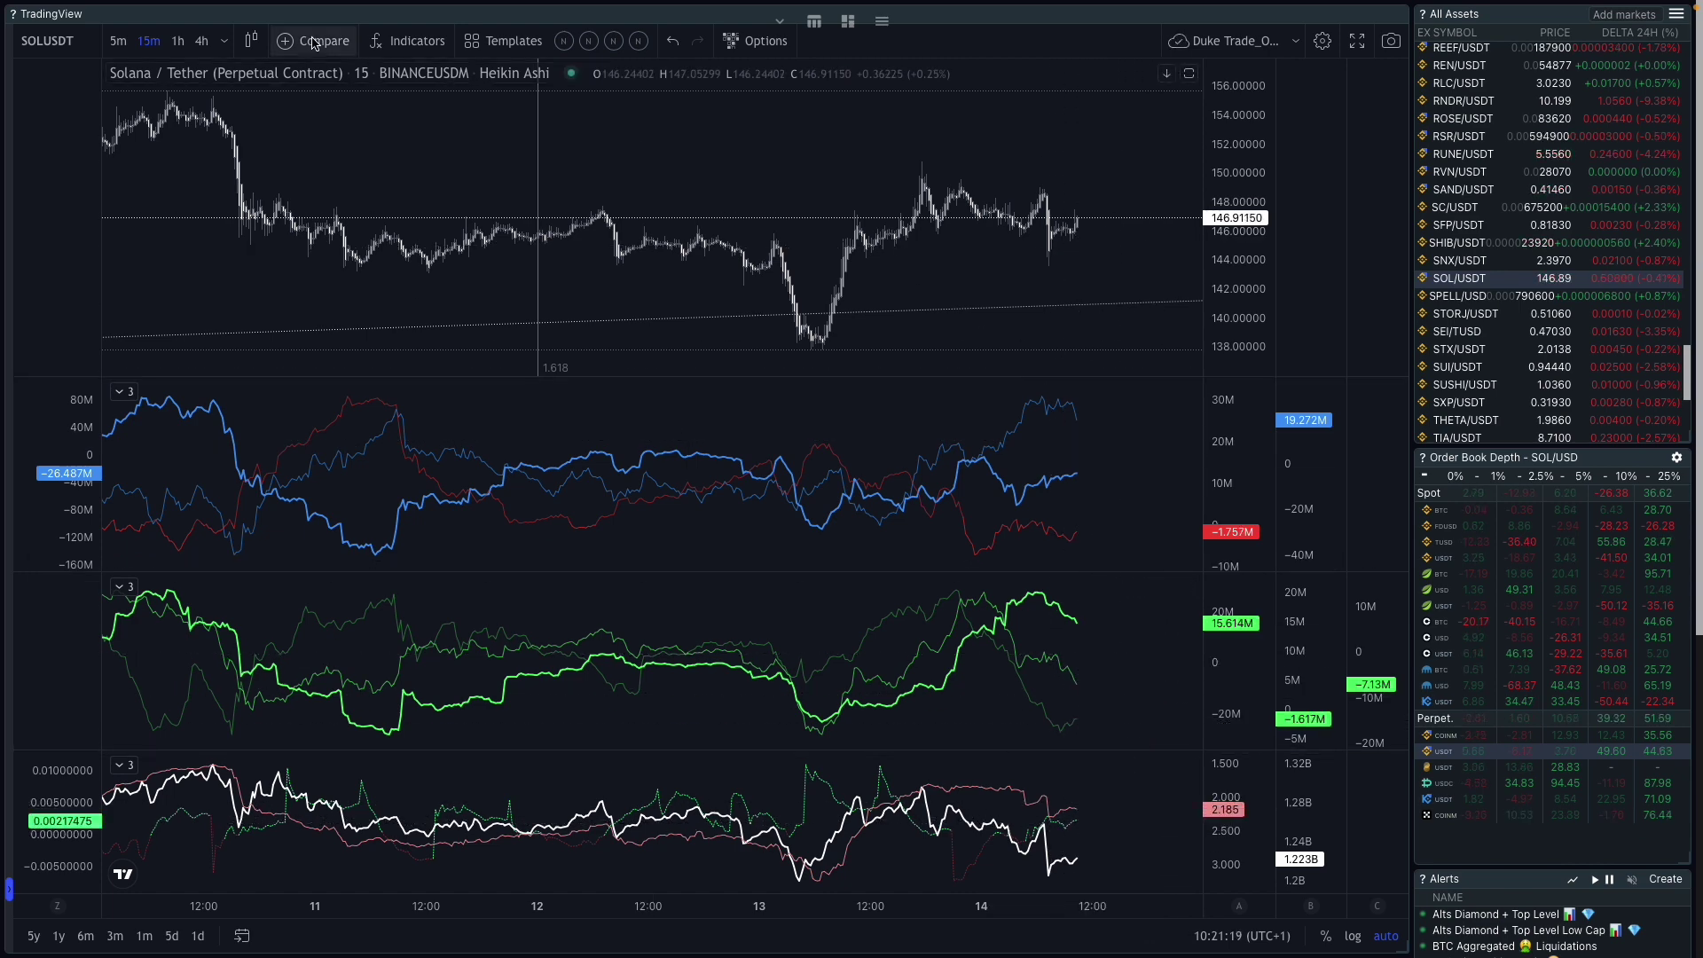
Load the 12-indicator heatmap layout and chart BTC/USDT spot, price near 61914
left_click(613, 41)
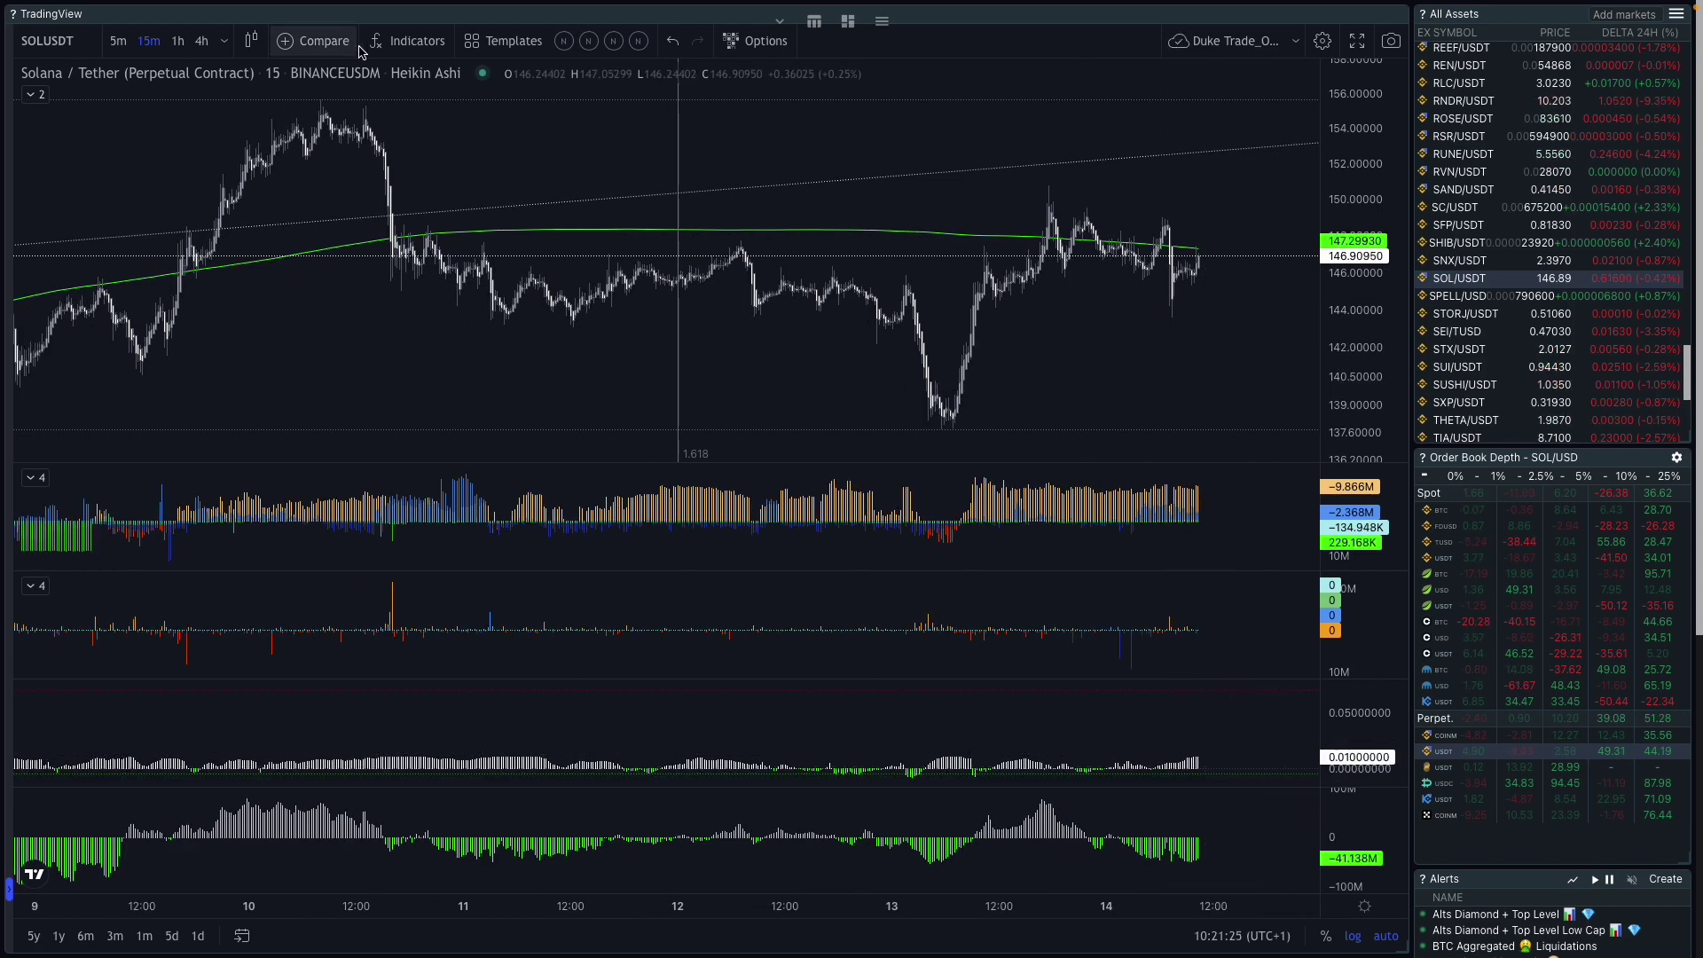
left_click(588, 41)
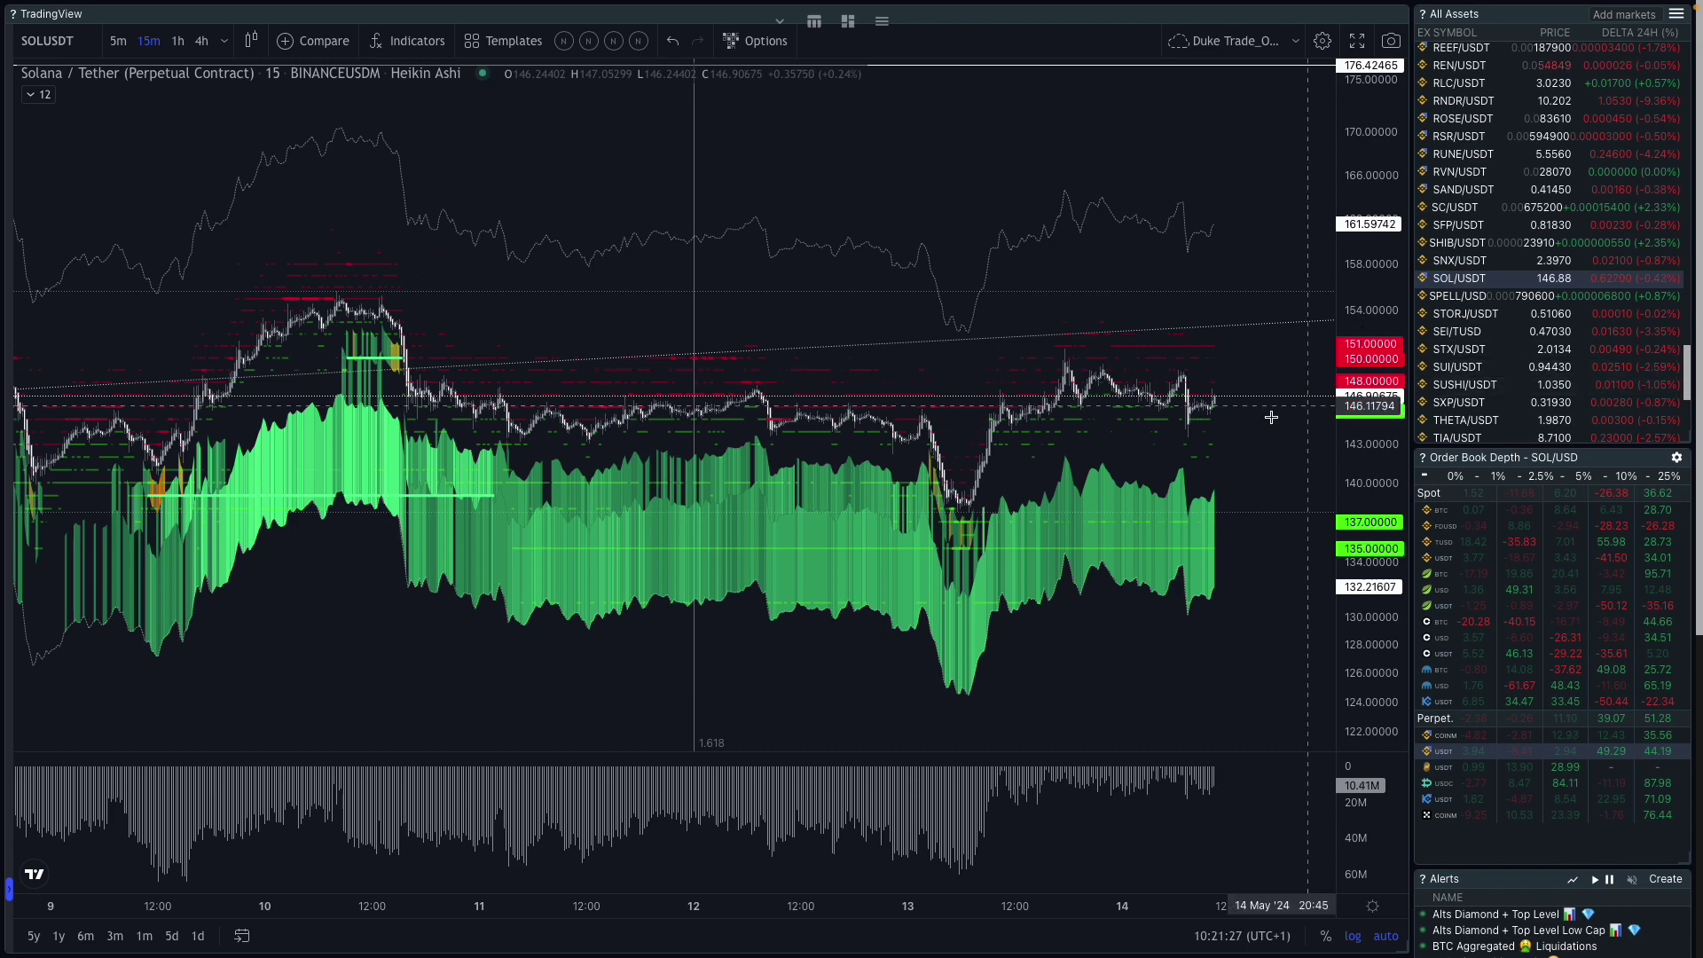
scroll(1499, 391, "up", 20)
scroll(1472, 401, "down", 2)
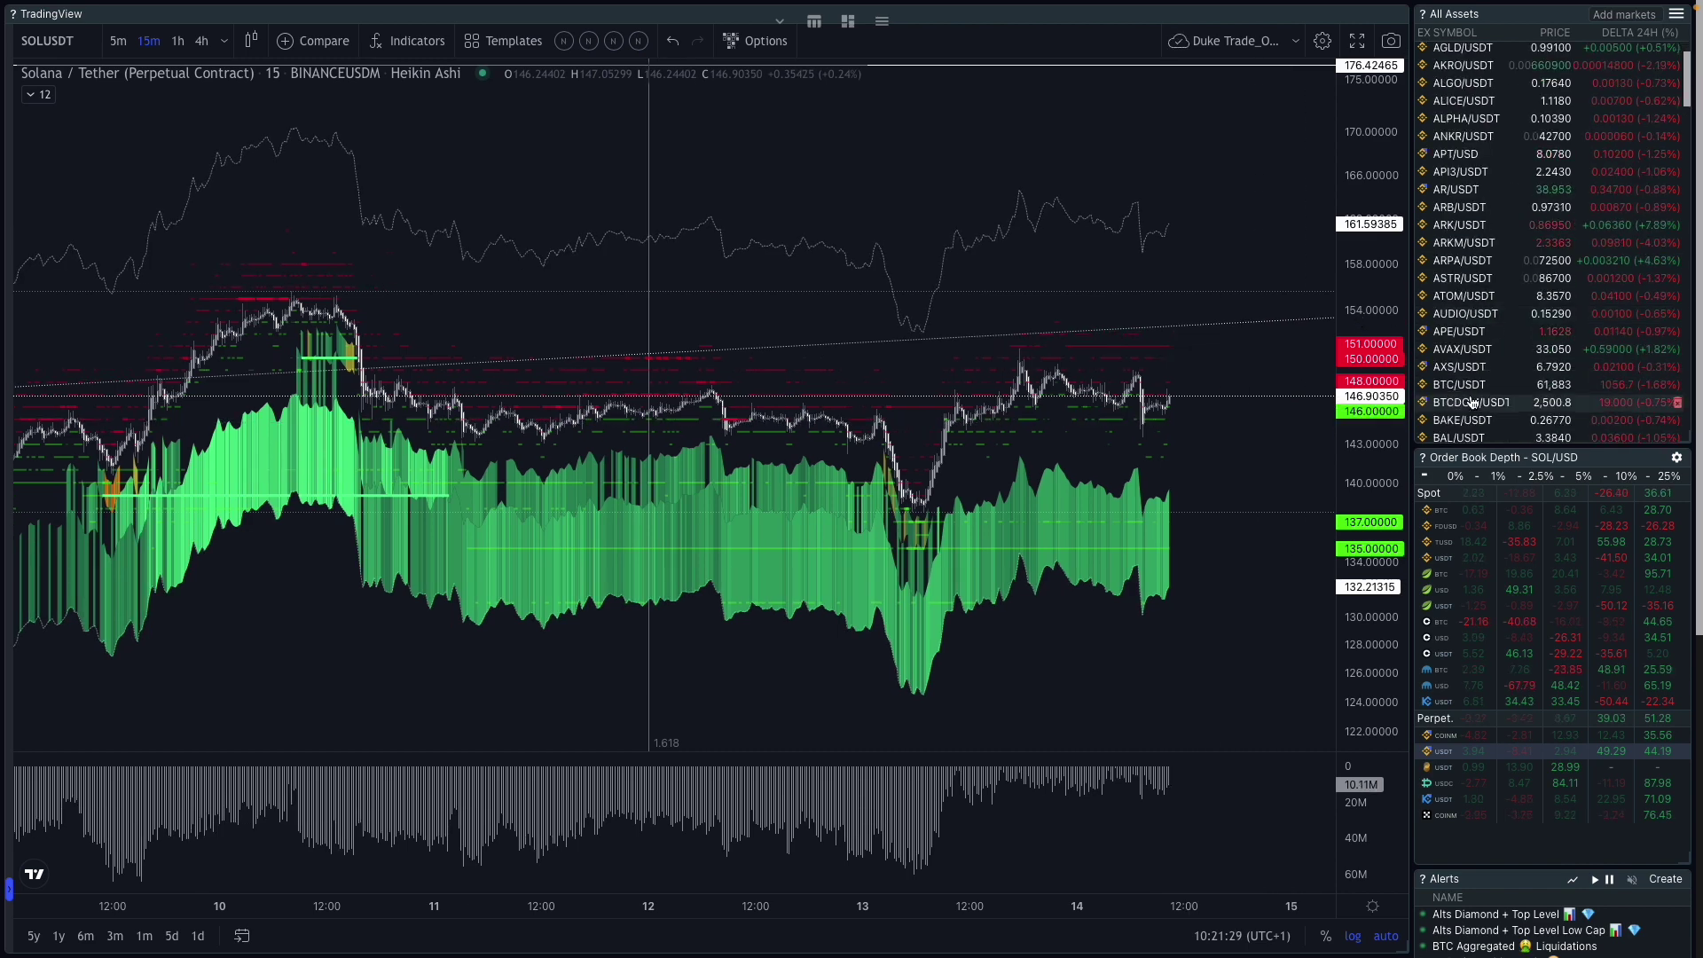
left_click(1473, 387)
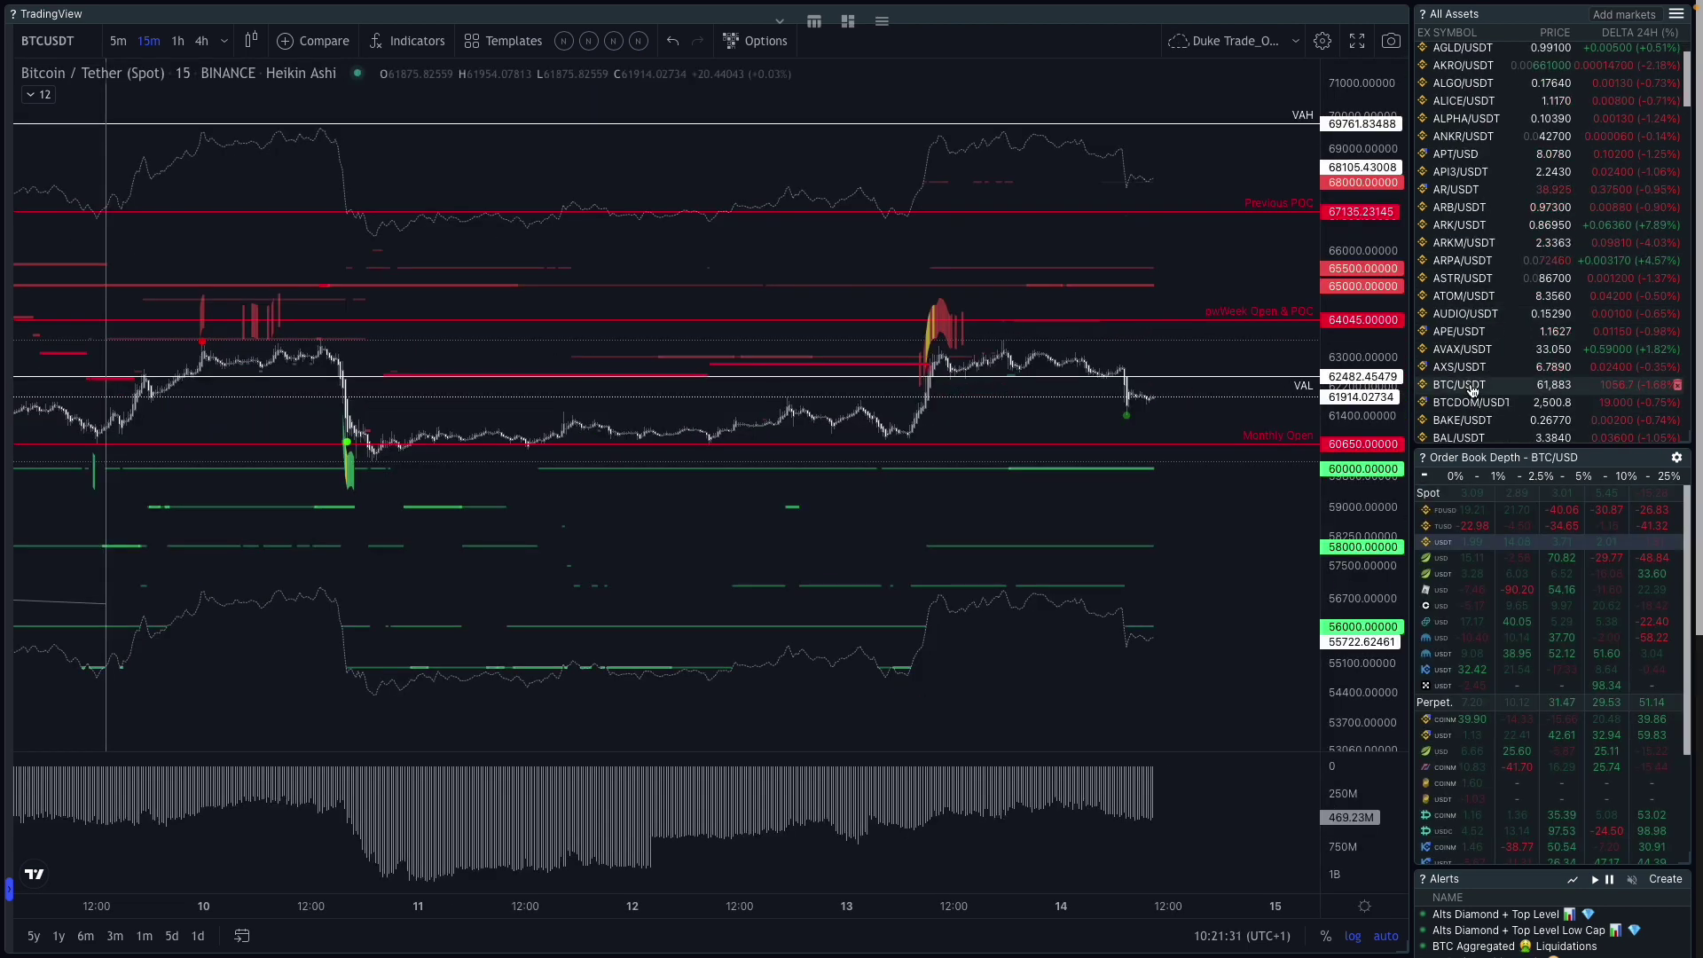